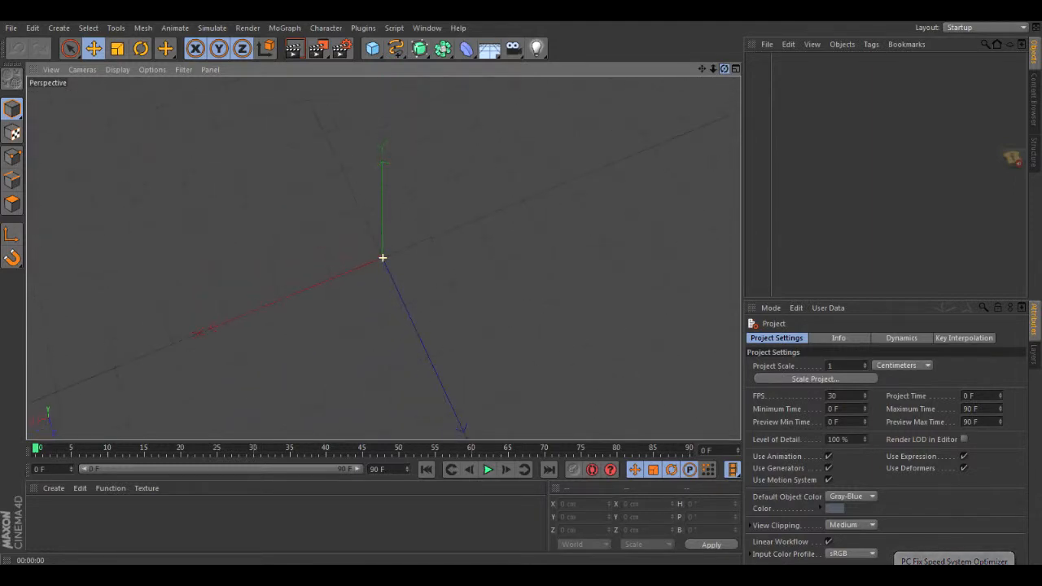
Add a cube to the scene and raise it along the Y axis to about 96 cm.
{"action": "mouse_move", "coordinate": [723, 69]}
{"action": "left_mouse_down"}
{"action": "mouse_move", "coordinate": [692, 51]}
{"action": "mouse_move", "coordinate": [752, 67]}
{"action": "mouse_move", "coordinate": [729, 39]}
{"action": "mouse_move", "coordinate": [730, 17]}
{"action": "mouse_move", "coordinate": [721, 59]}
{"action": "mouse_move", "coordinate": [671, 41]}
{"action": "mouse_move", "coordinate": [710, 81]}
{"action": "mouse_move", "coordinate": [686, 50]}
{"action": "mouse_move", "coordinate": [712, 61]}
{"action": "left_mouse_up"}
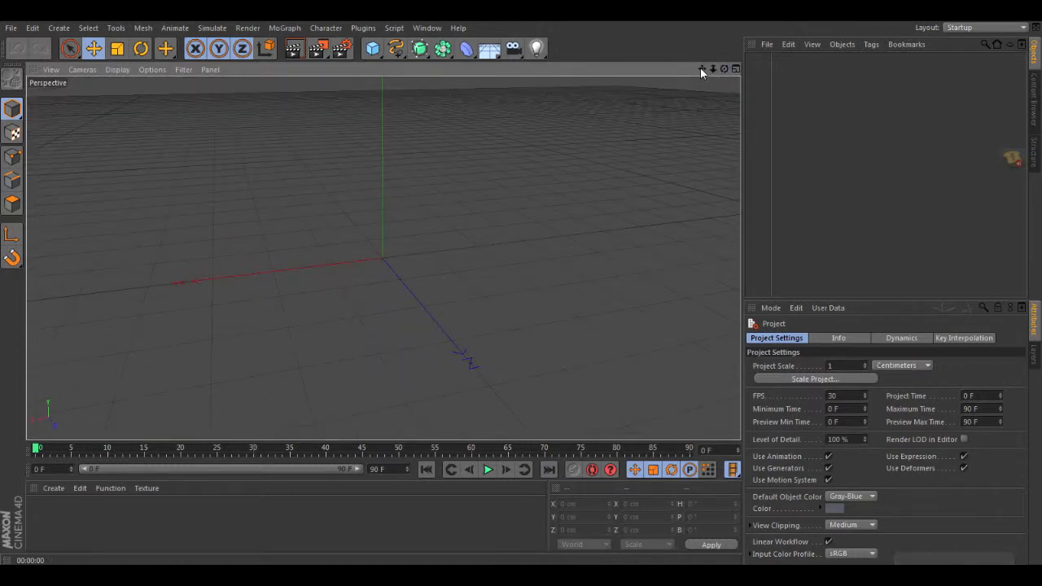
{"action": "left_click_drag", "start_coordinate": [700, 68], "coordinate": [721, 76]}
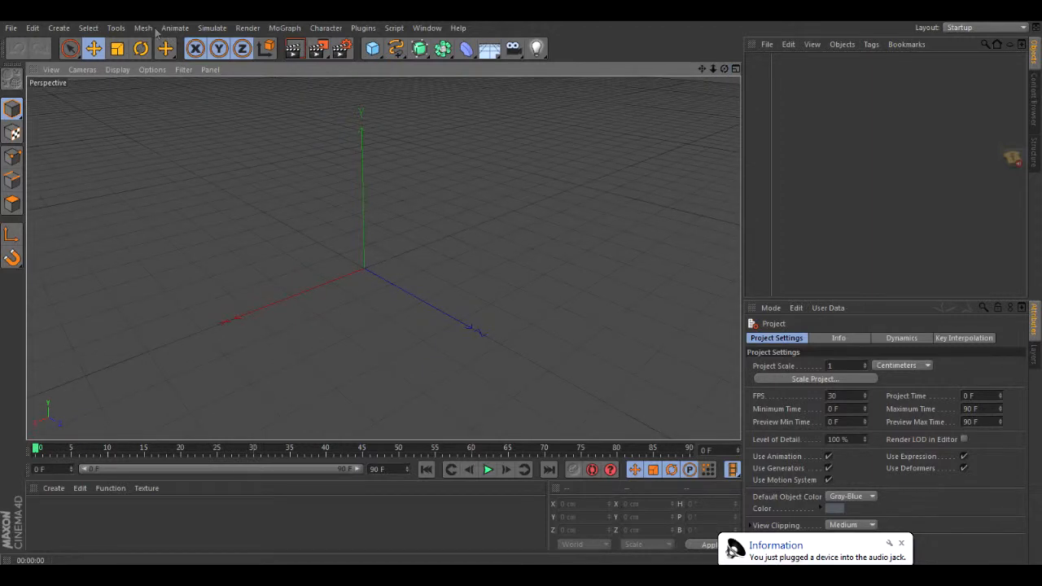
{"action": "left_click", "coordinate": [371, 48]}
{"action": "left_click_drag", "start_coordinate": [362, 169], "coordinate": [366, 124]}
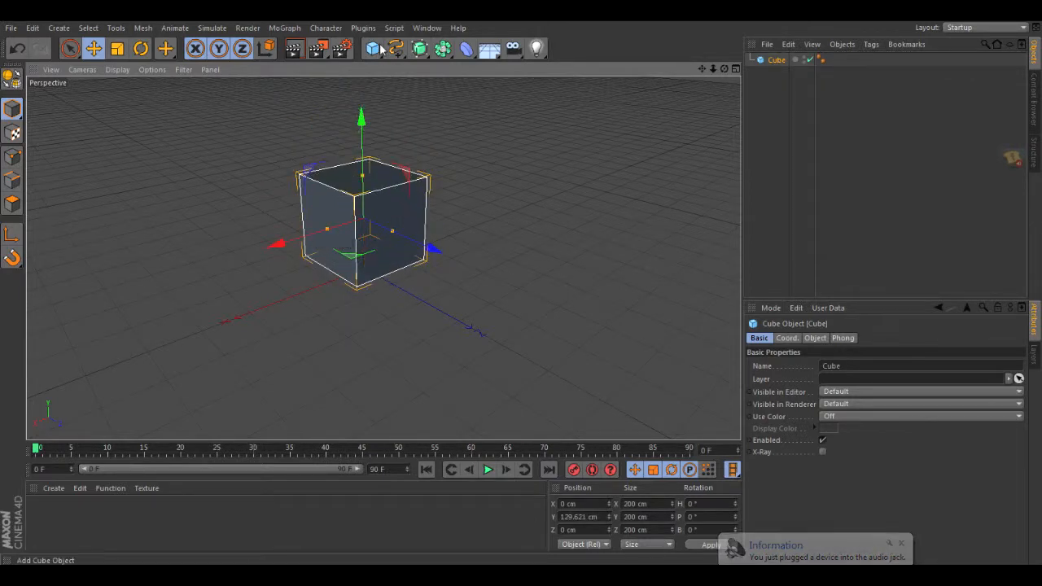
{"action": "left_click_drag", "start_coordinate": [724, 70], "coordinate": [723, 70]}
{"action": "left_click_drag", "start_coordinate": [373, 126], "coordinate": [371, 140]}
{"action": "left_click_drag", "start_coordinate": [724, 70], "coordinate": [723, 69]}
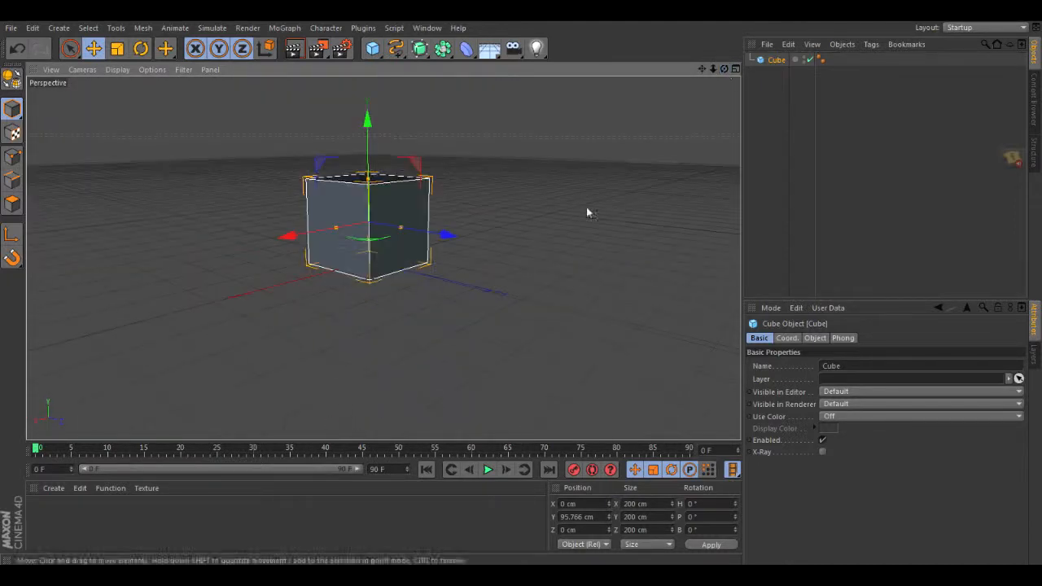
Create a new material with a bright green colour of R 68, G 255, B 6.
{"action": "left_click", "coordinate": [53, 489]}
{"action": "left_click", "coordinate": [99, 379]}
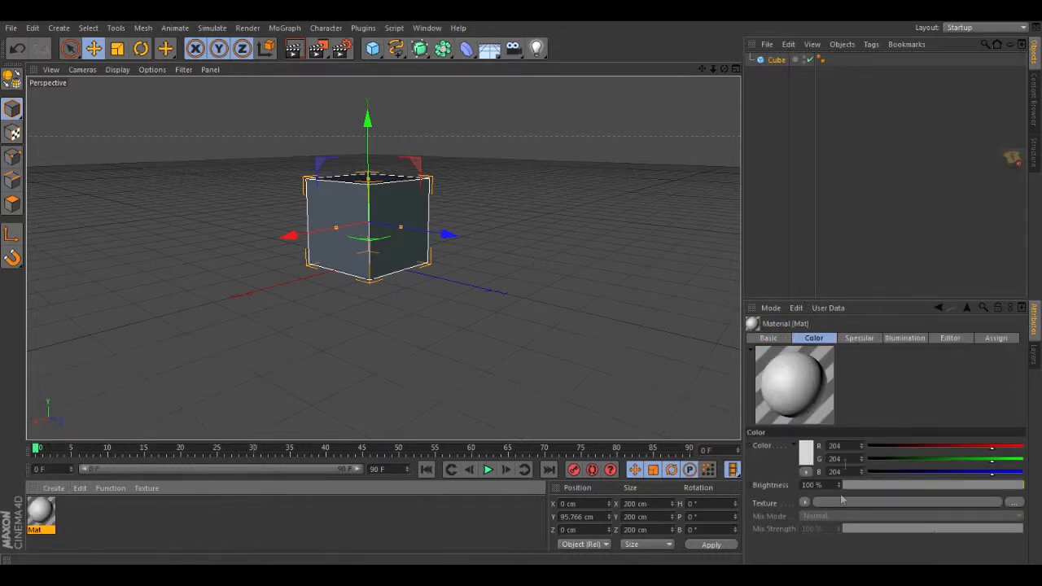
{"action": "left_click", "coordinate": [806, 452]}
{"action": "left_click_drag", "start_coordinate": [795, 403], "coordinate": [809, 404]}
{"action": "left_click", "coordinate": [805, 416]}
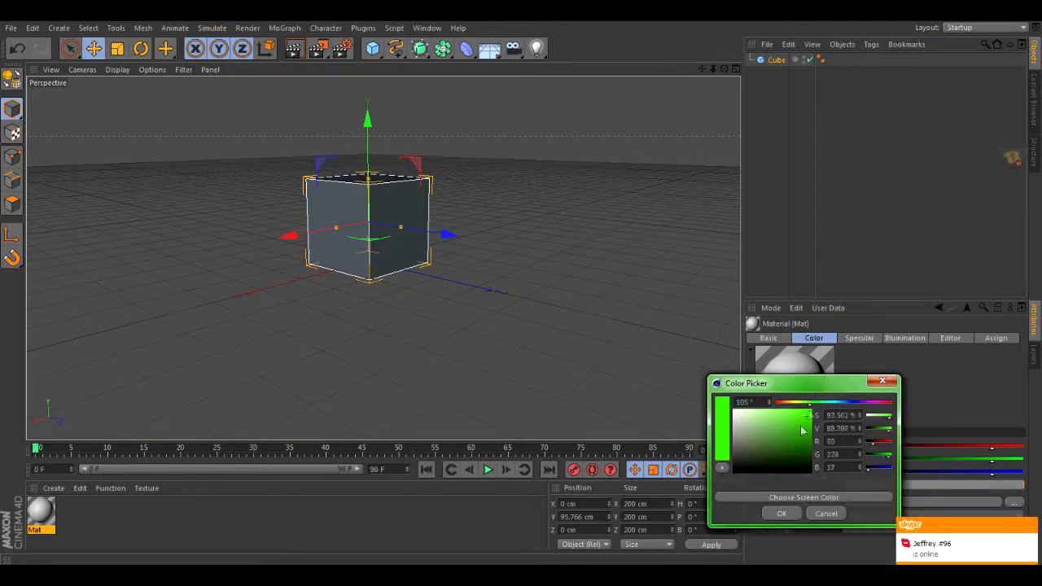
{"action": "left_click", "coordinate": [783, 513]}
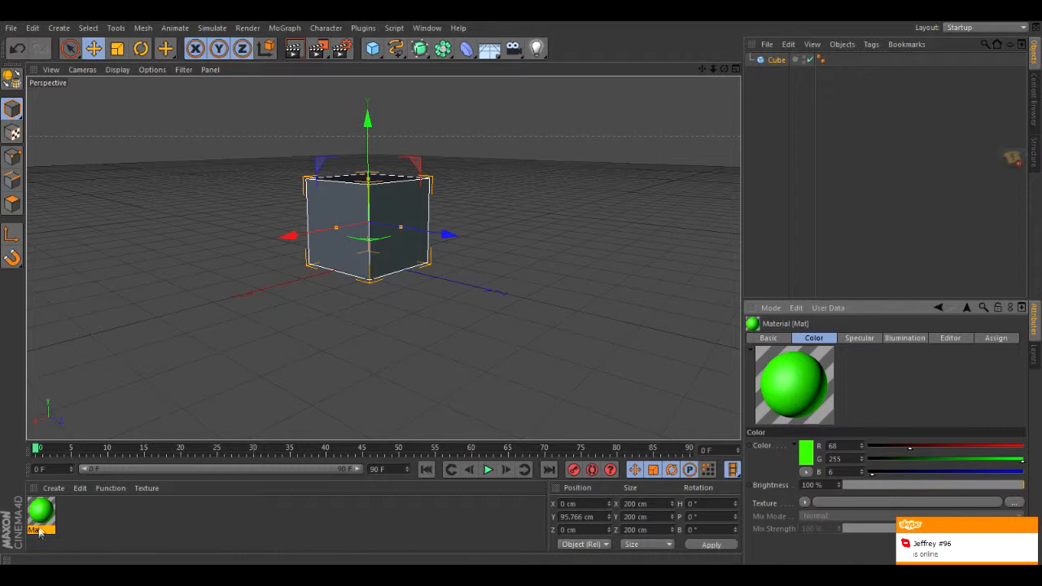
Apply the green material to the cube, removing the surplus texture tag so only one stays.
{"action": "left_click_drag", "start_coordinate": [41, 511], "coordinate": [309, 311]}
{"action": "left_click_drag", "start_coordinate": [355, 210], "coordinate": [350, 208]}
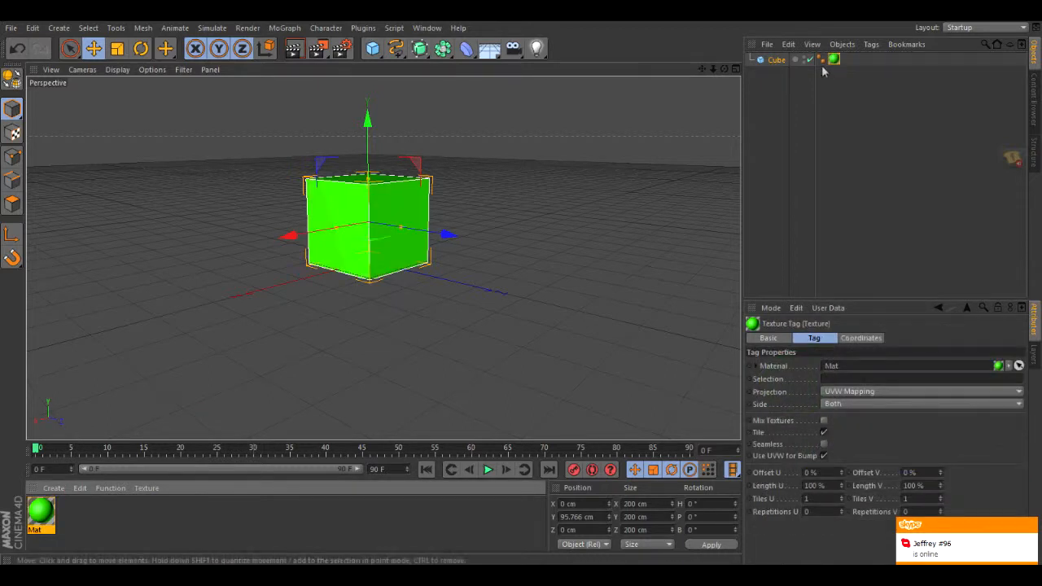
{"action": "left_click_drag", "start_coordinate": [338, 306], "coordinate": [361, 220]}
{"action": "key", "text": "Delete"}
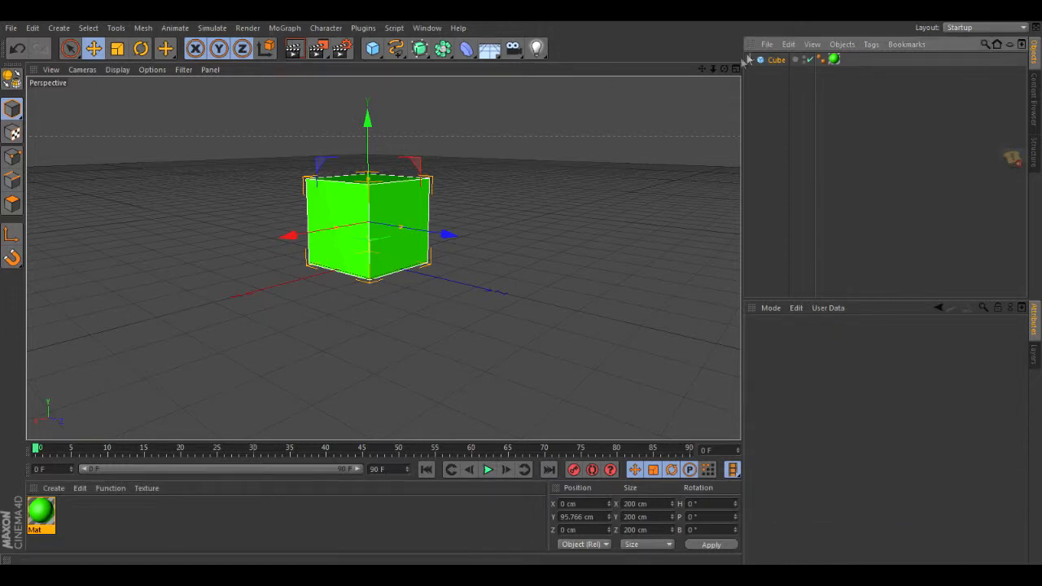
Render the active view to preview the green cube from an angle above, and return to the editor with the cube selected.
{"action": "mouse_move", "coordinate": [725, 69]}
{"action": "left_mouse_down"}
{"action": "mouse_move", "coordinate": [713, 91]}
{"action": "mouse_move", "coordinate": [722, 73]}
{"action": "mouse_move", "coordinate": [724, 90]}
{"action": "mouse_move", "coordinate": [716, 70]}
{"action": "mouse_move", "coordinate": [692, 75]}
{"action": "mouse_move", "coordinate": [712, 93]}
{"action": "mouse_move", "coordinate": [729, 71]}
{"action": "mouse_move", "coordinate": [723, 87]}
{"action": "mouse_move", "coordinate": [689, 55]}
{"action": "mouse_move", "coordinate": [708, 77]}
{"action": "mouse_move", "coordinate": [692, 71]}
{"action": "mouse_move", "coordinate": [708, 77]}
{"action": "mouse_move", "coordinate": [700, 81]}
{"action": "mouse_move", "coordinate": [712, 72]}
{"action": "mouse_move", "coordinate": [707, 89]}
{"action": "mouse_move", "coordinate": [723, 70]}
{"action": "mouse_move", "coordinate": [712, 75]}
{"action": "mouse_move", "coordinate": [730, 73]}
{"action": "left_mouse_up"}
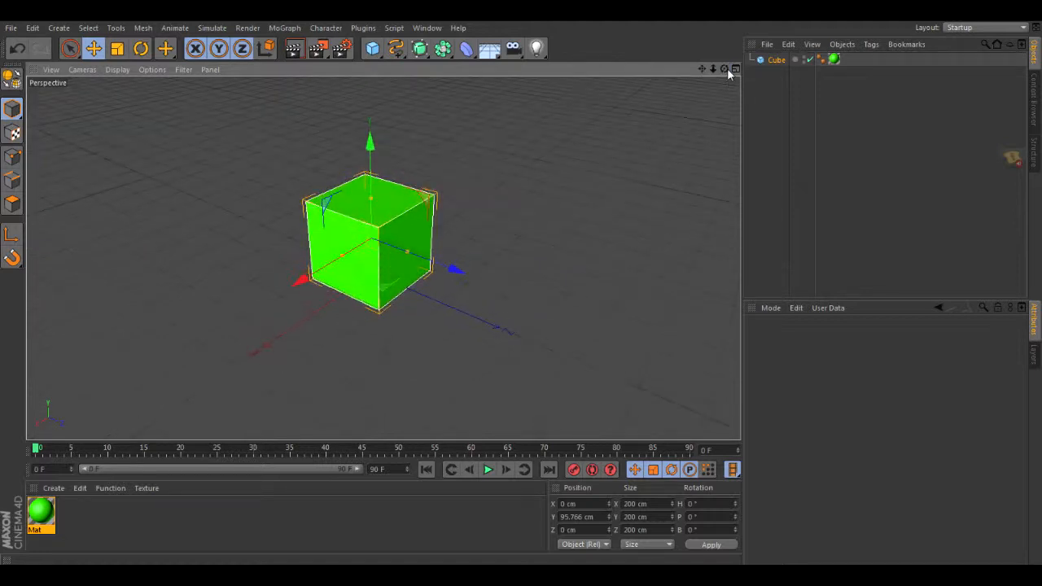
{"action": "left_click_drag", "start_coordinate": [728, 72], "coordinate": [716, 71]}
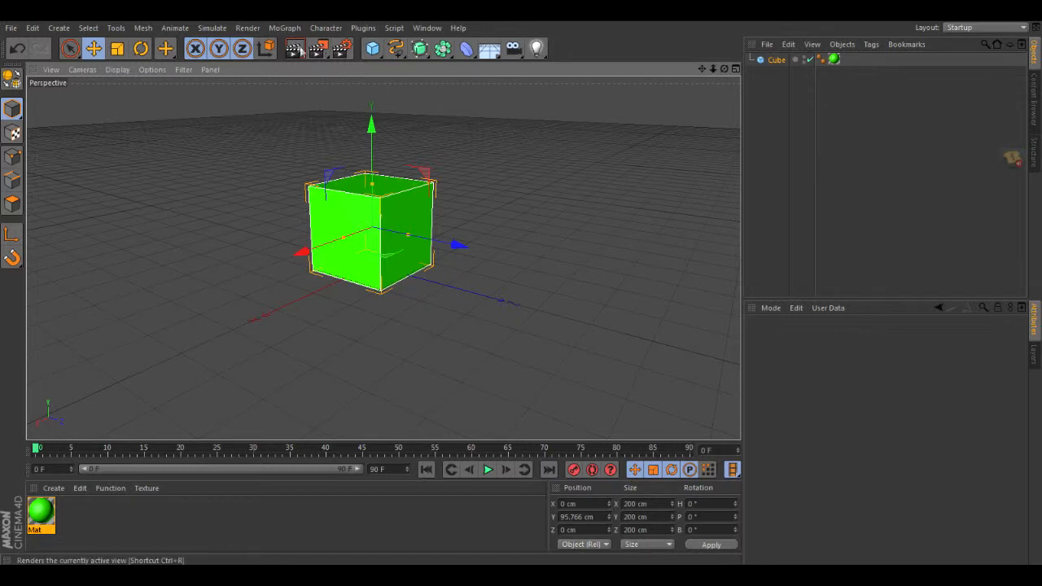
{"action": "left_click_drag", "start_coordinate": [724, 69], "coordinate": [723, 71]}
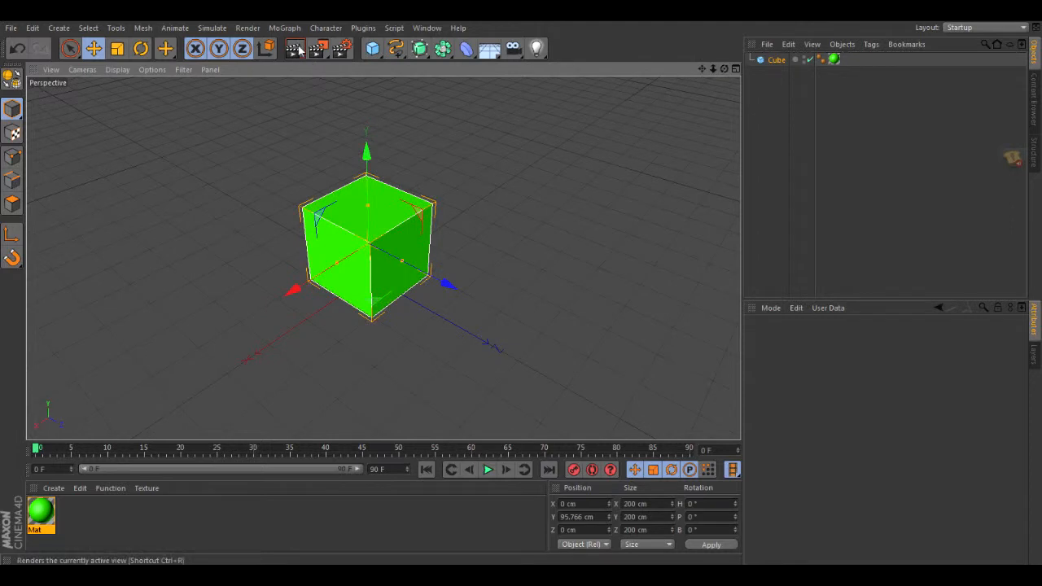
{"action": "left_click", "coordinate": [294, 52]}
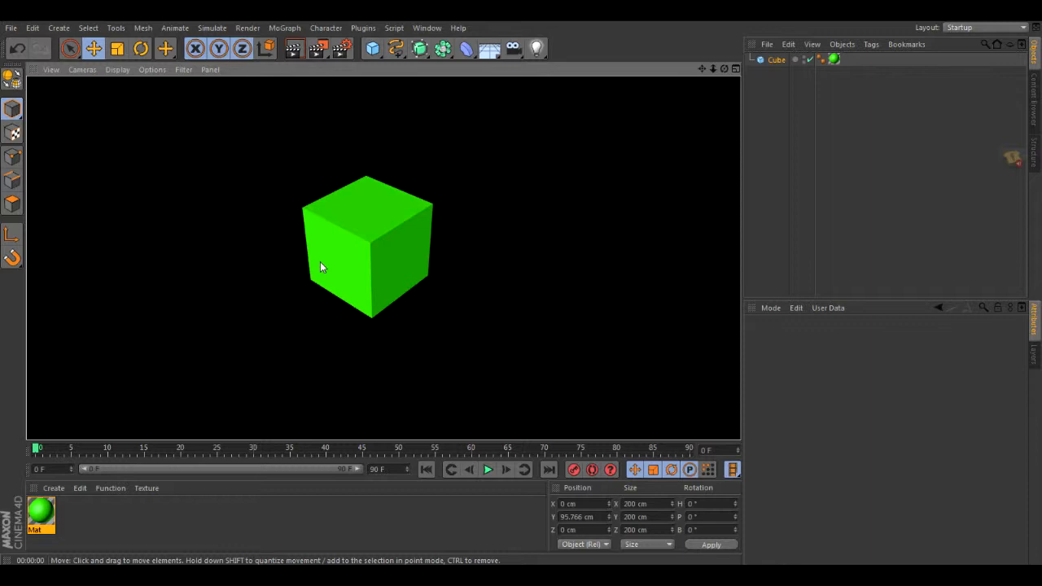
{"action": "mouse_move", "coordinate": [723, 70]}
{"action": "left_mouse_down"}
{"action": "mouse_move", "coordinate": [735, 54]}
{"action": "mouse_move", "coordinate": [777, 42]}
{"action": "mouse_move", "coordinate": [735, 58]}
{"action": "left_mouse_up"}
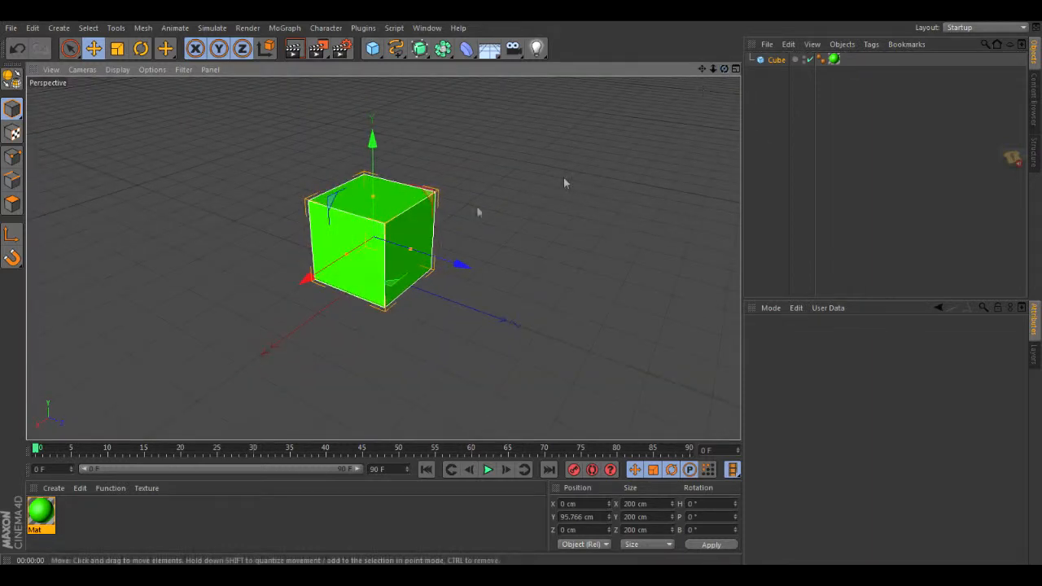
{"action": "left_click", "coordinate": [345, 242]}
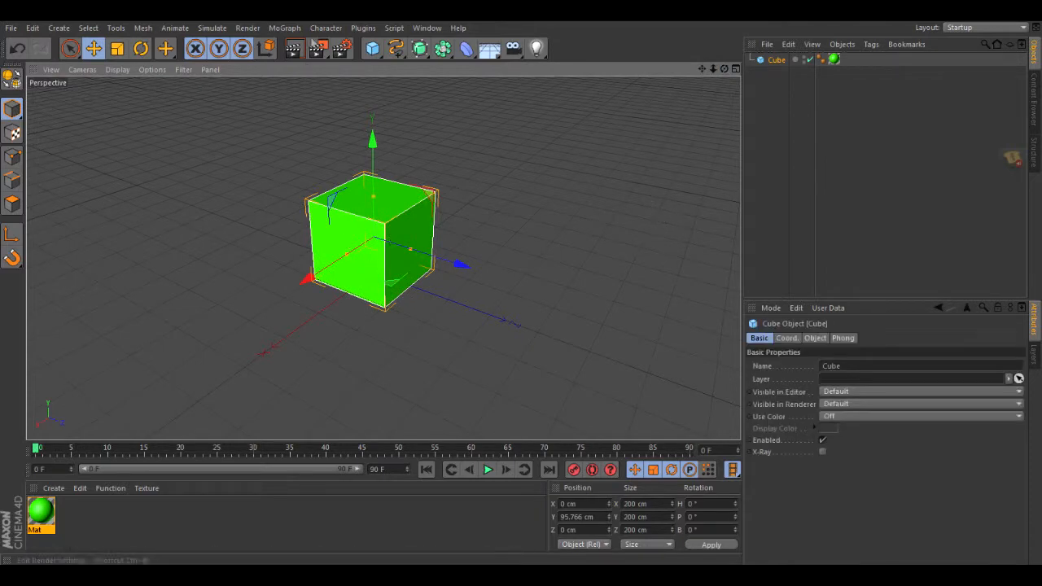
{"action": "left_click", "coordinate": [491, 51]}
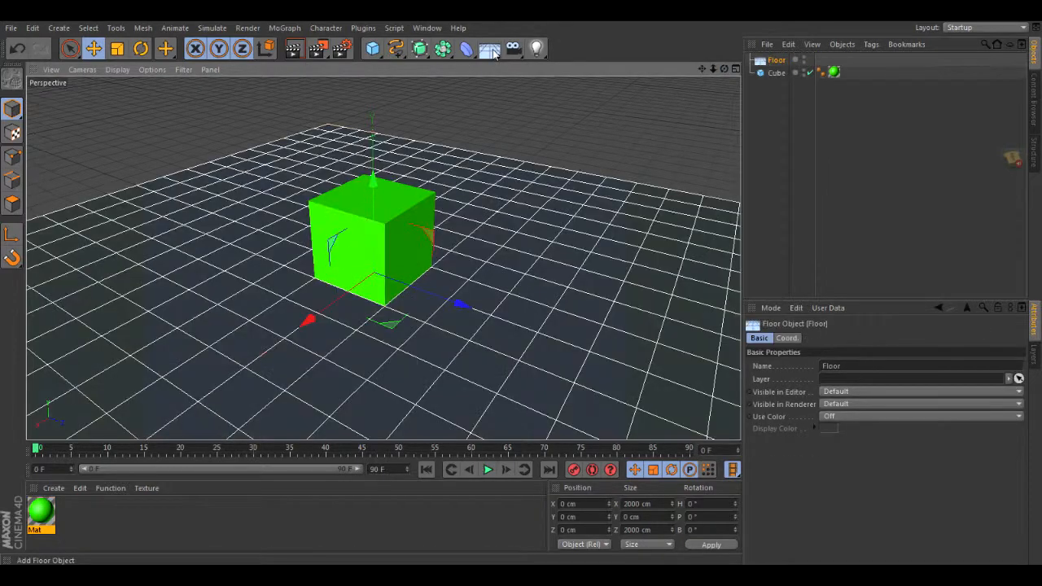
{"action": "mouse_move", "coordinate": [724, 69]}
{"action": "left_mouse_down"}
{"action": "mouse_move", "coordinate": [716, 36]}
{"action": "mouse_move", "coordinate": [680, 47]}
{"action": "mouse_move", "coordinate": [683, 73]}
{"action": "mouse_move", "coordinate": [728, 74]}
{"action": "left_mouse_up"}
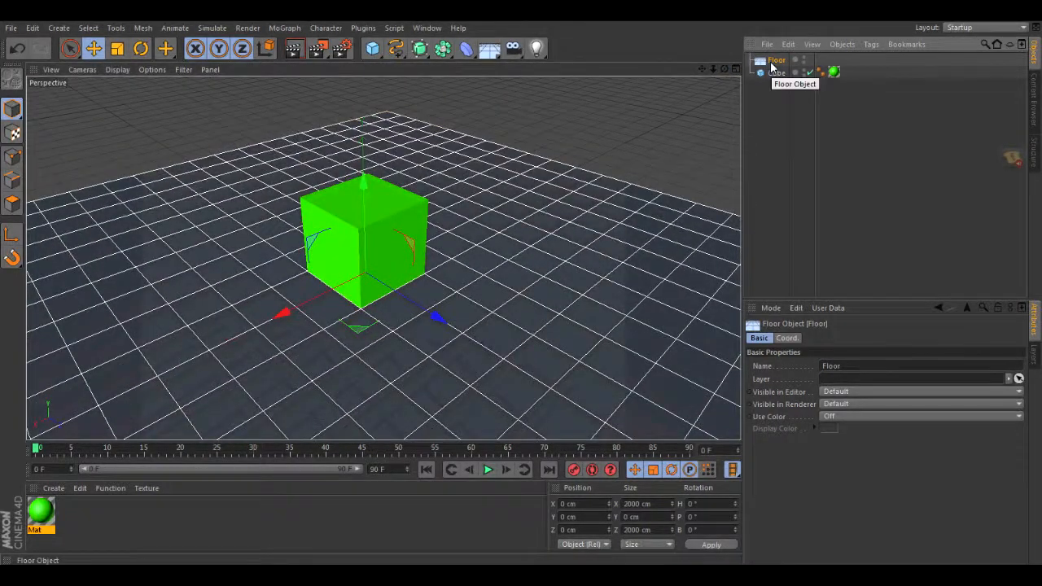
{"action": "key", "text": "Delete"}
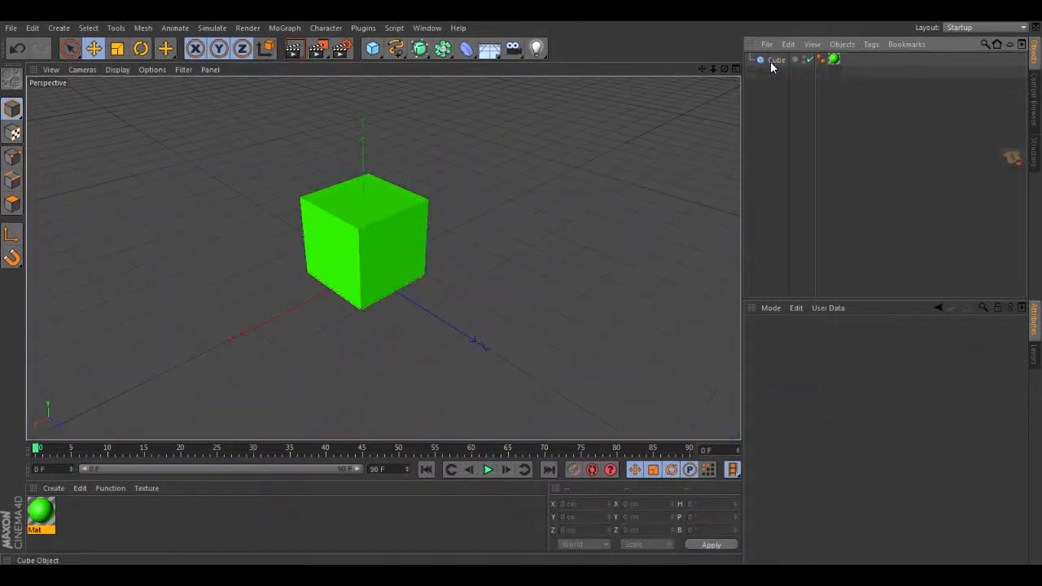
Add a floor object beneath the cube and set its X, Y and Z scale to 500.
{"action": "left_click", "coordinate": [491, 51]}
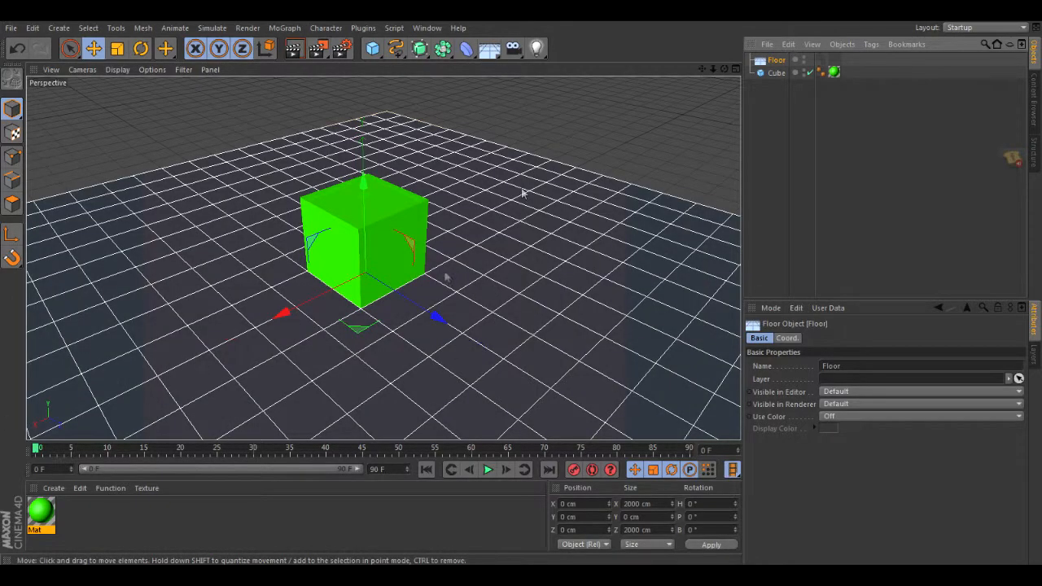
{"action": "mouse_move", "coordinate": [724, 69]}
{"action": "left_mouse_down"}
{"action": "mouse_move", "coordinate": [688, 32]}
{"action": "mouse_move", "coordinate": [679, 64]}
{"action": "mouse_move", "coordinate": [705, 61]}
{"action": "left_mouse_up"}
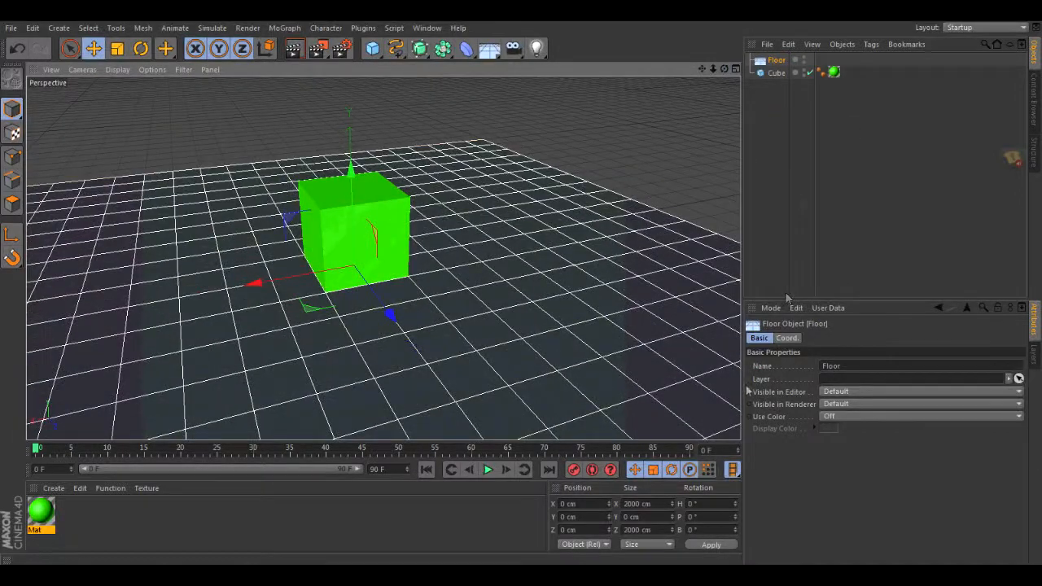
{"action": "double_click", "coordinate": [778, 60]}
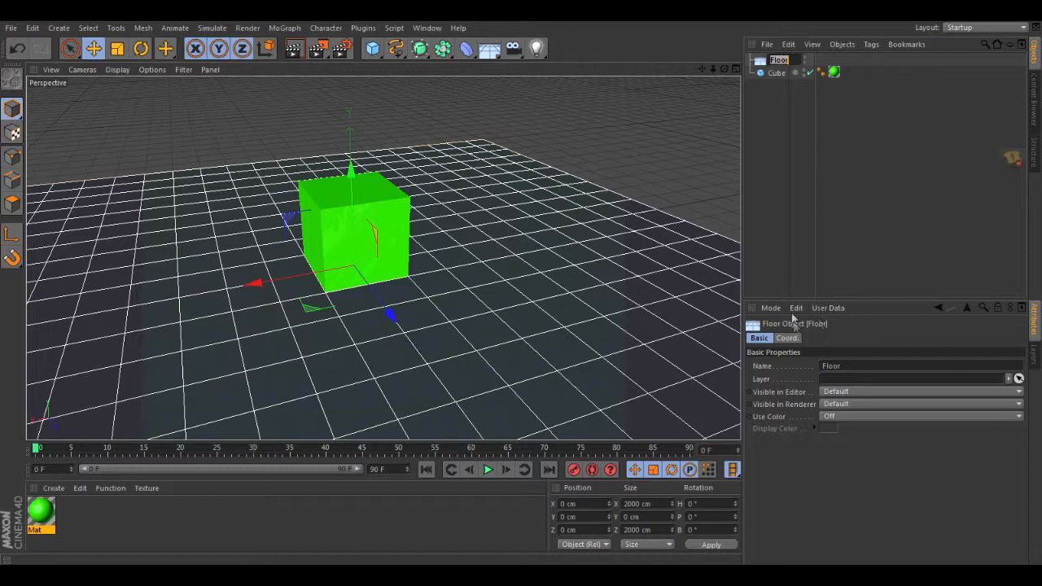
{"action": "left_click", "coordinate": [786, 341]}
{"action": "left_click", "coordinate": [788, 339]}
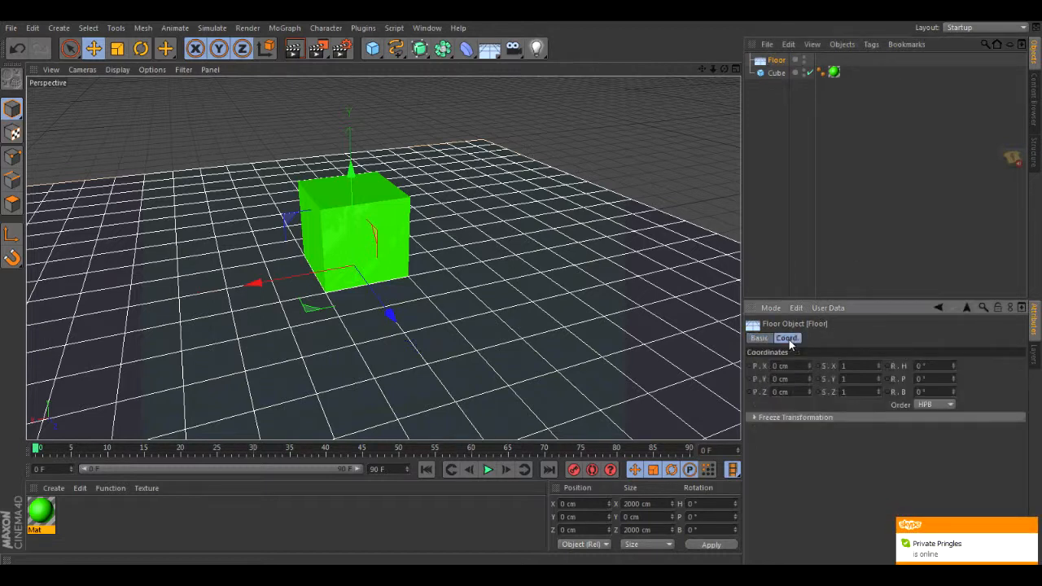
{"action": "left_click", "coordinate": [852, 379]}
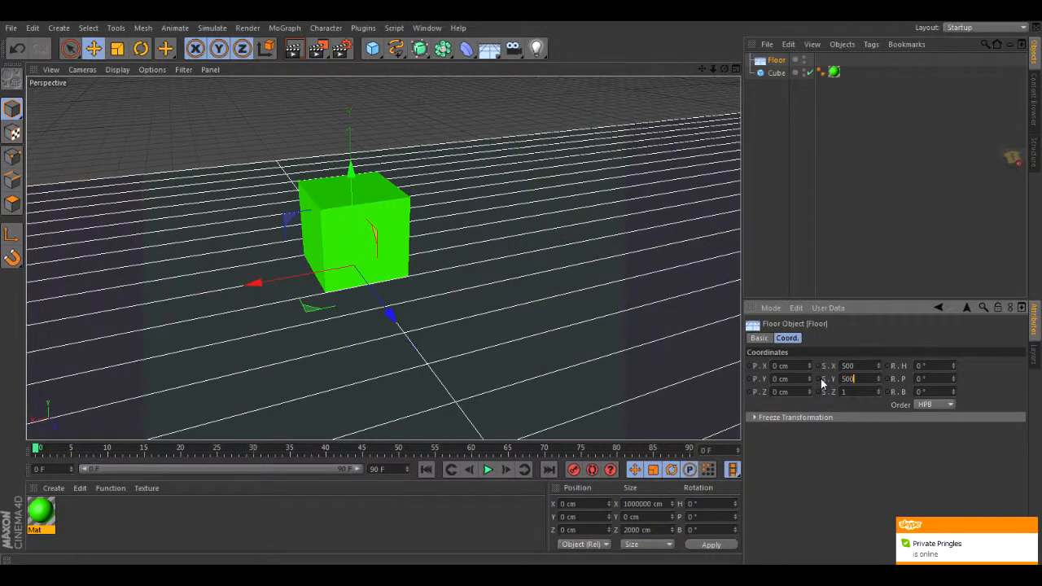
{"action": "type", "text": "500"}
{"action": "key", "text": "Return"}
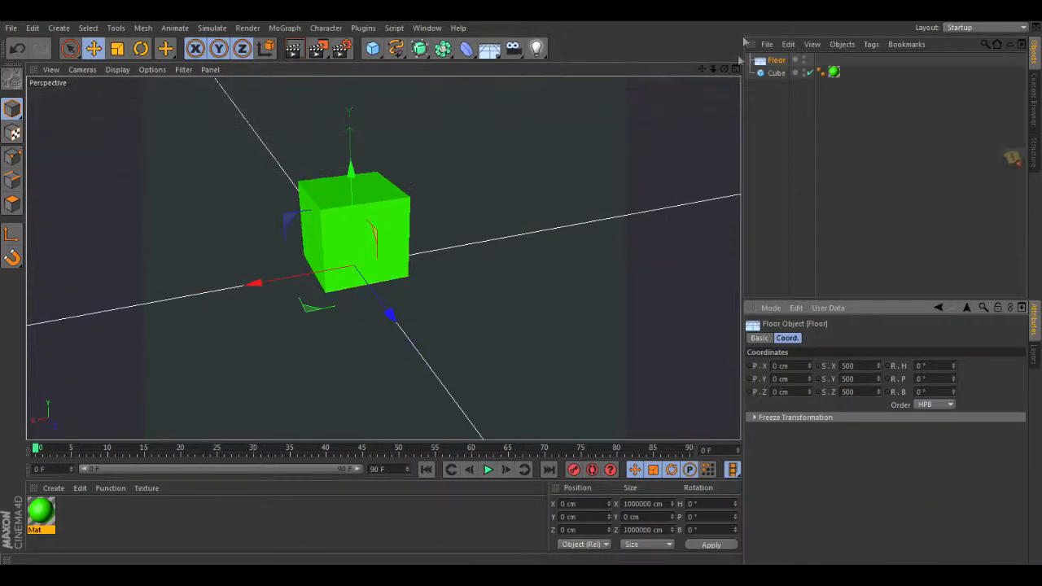
Render the active view from a low angle to preview the cube on the enlarged floor.
{"action": "left_click_drag", "start_coordinate": [724, 70], "coordinate": [725, 70]}
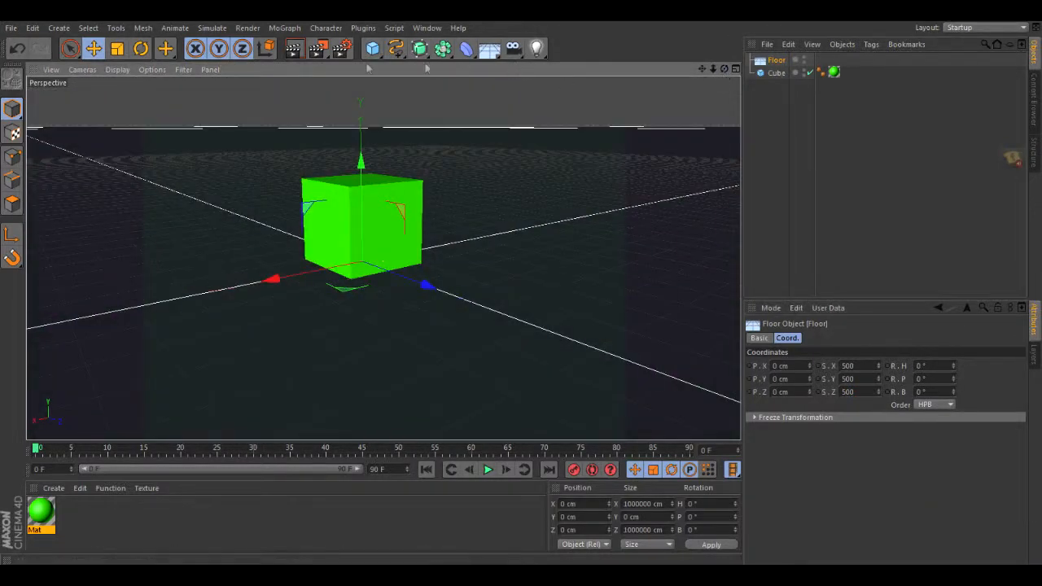
{"action": "left_click", "coordinate": [294, 49]}
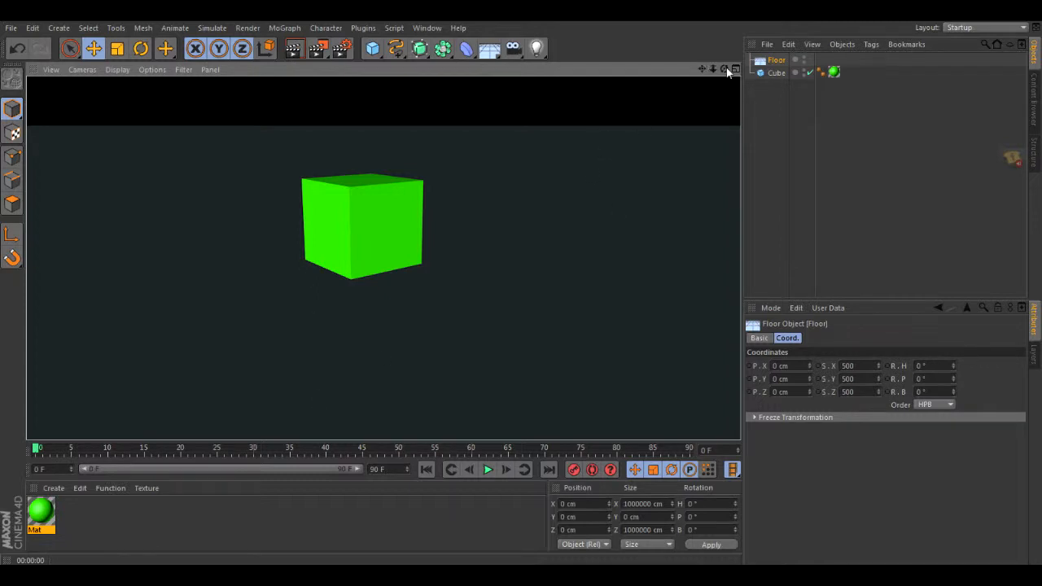
{"action": "left_click_drag", "start_coordinate": [723, 70], "coordinate": [727, 72]}
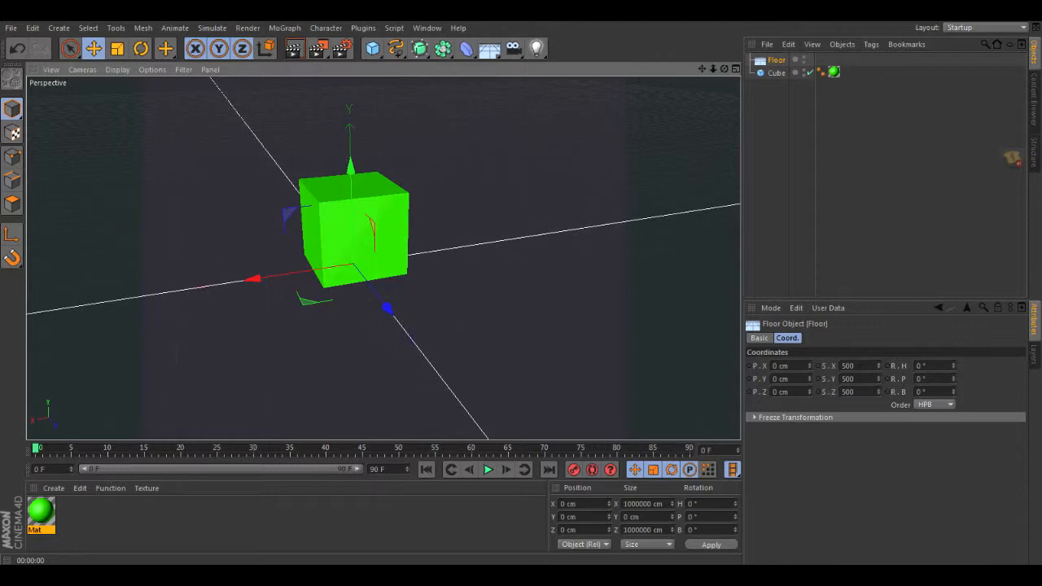
{"action": "left_click", "coordinate": [337, 576]}
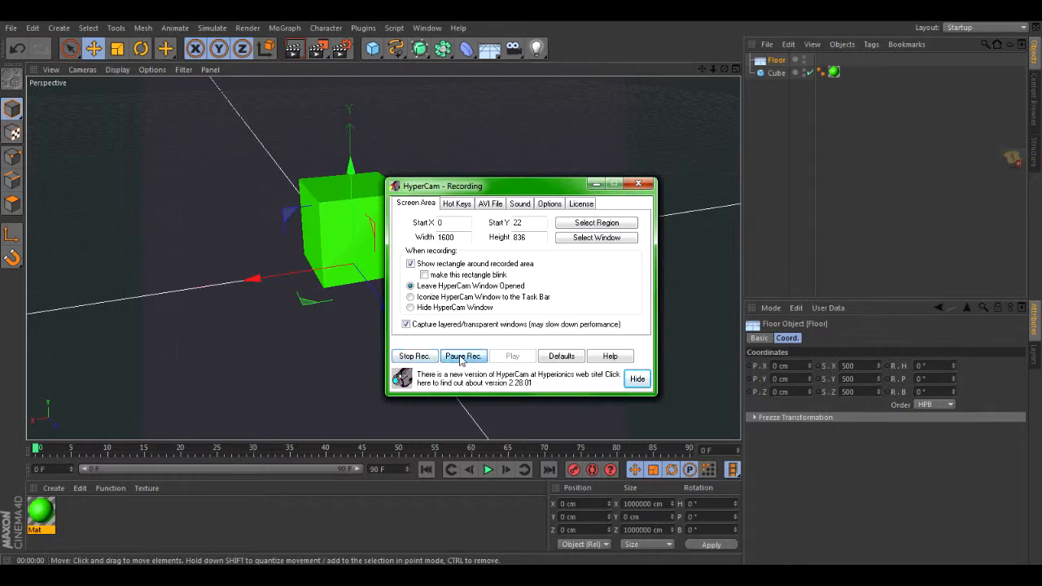
{"action": "left_click", "coordinate": [595, 184]}
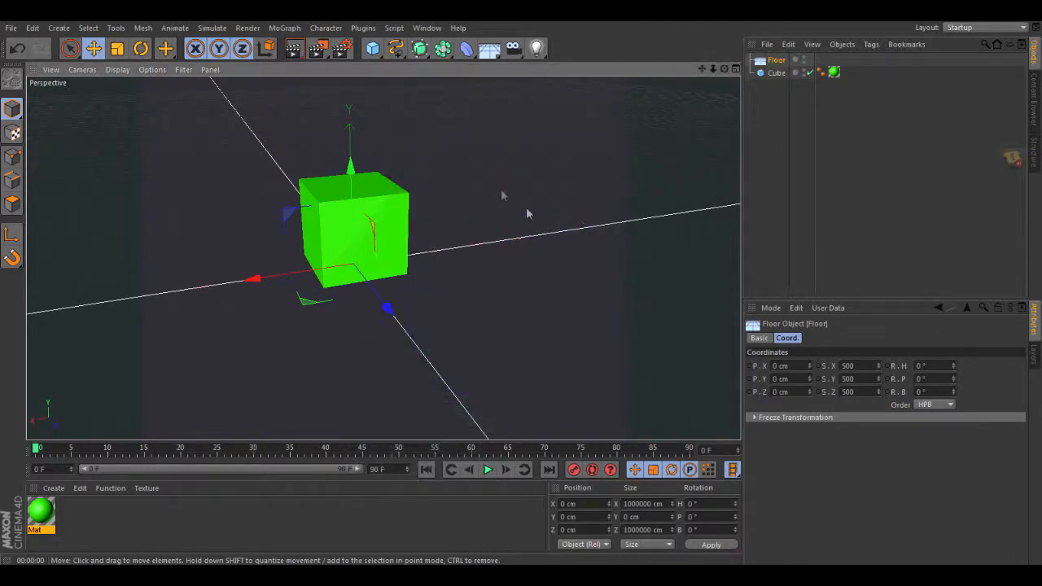
Create a new dark brown material with colour R 72, G 35, B 0 and apply it to the floor.
{"action": "left_click", "coordinate": [57, 487]}
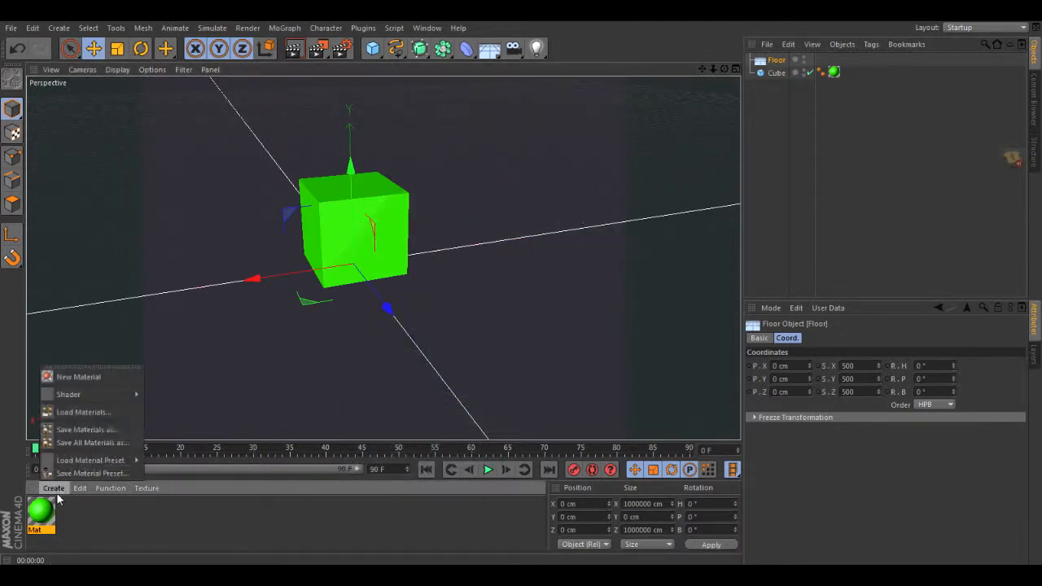
{"action": "left_click", "coordinate": [74, 376]}
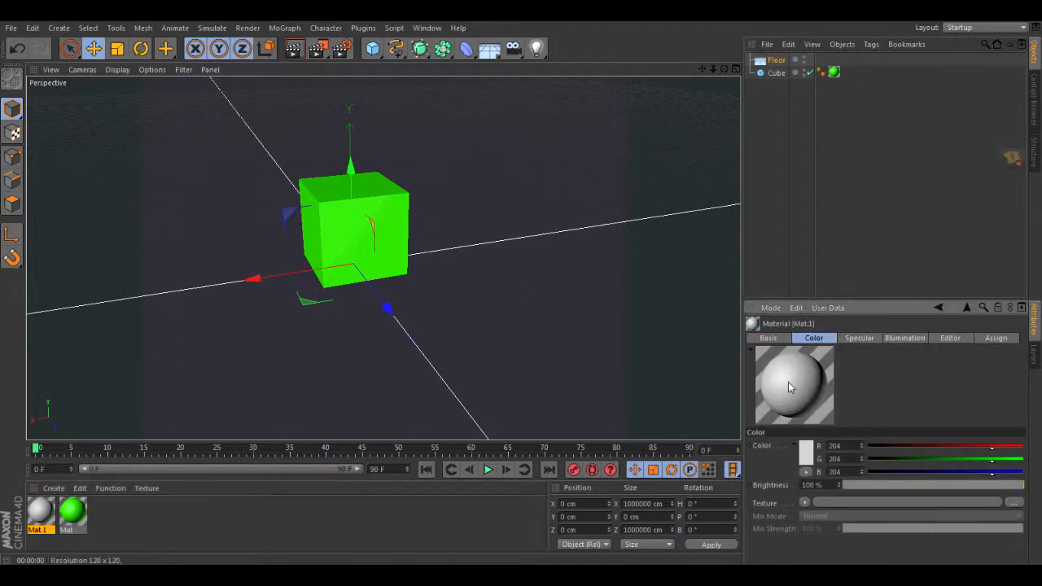
{"action": "left_click", "coordinate": [808, 453]}
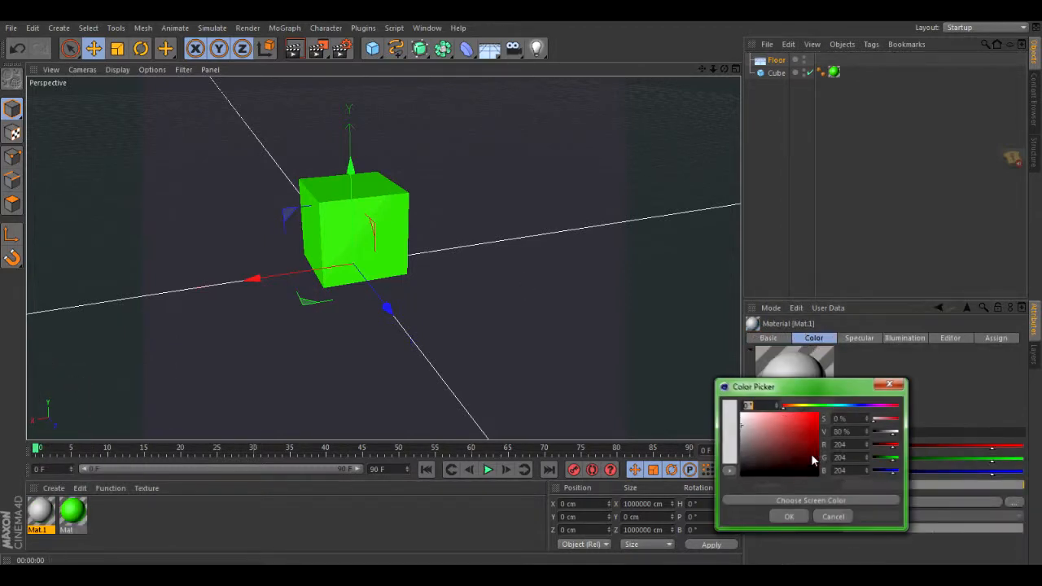
{"action": "left_click_drag", "start_coordinate": [781, 407], "coordinate": [820, 466]}
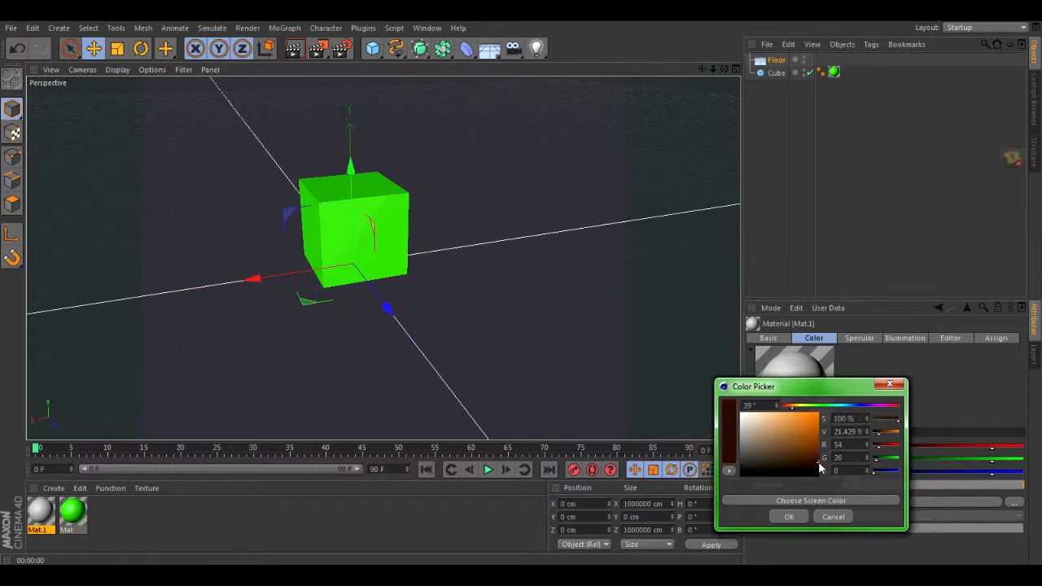
{"action": "left_click", "coordinate": [789, 518]}
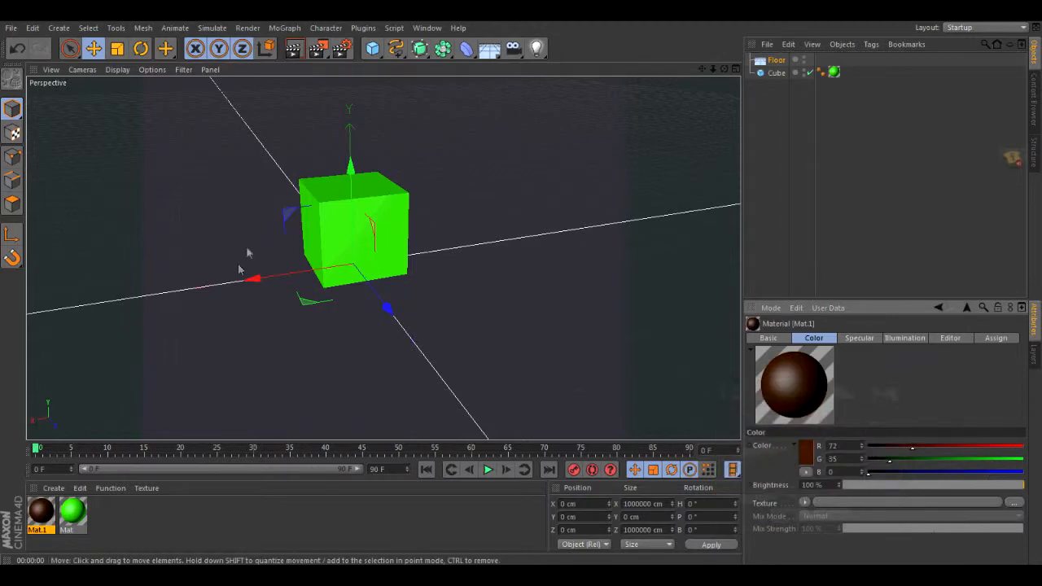
{"action": "left_click_drag", "start_coordinate": [41, 513], "coordinate": [180, 424]}
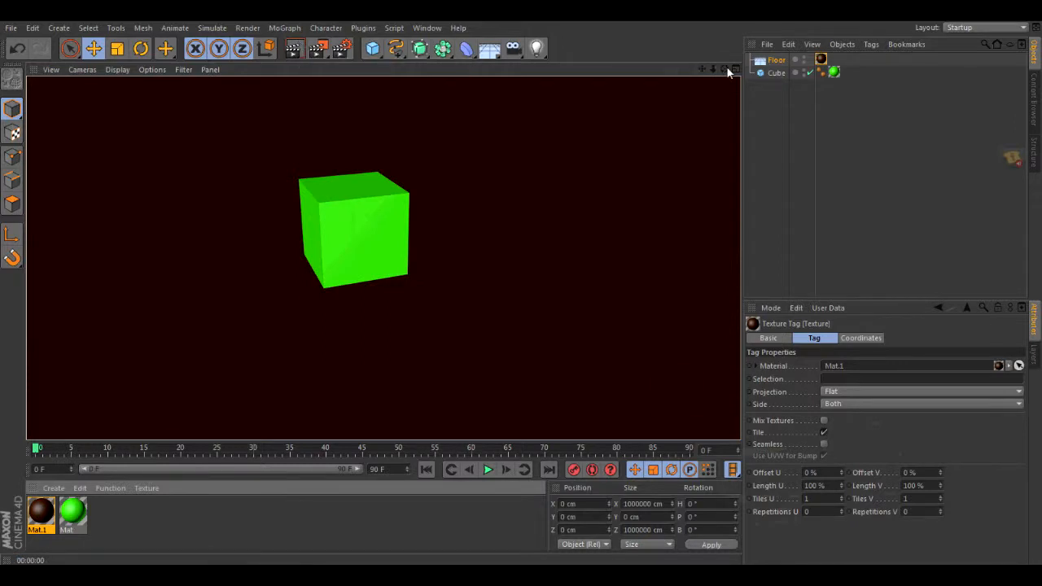
Add a light and move it above and beside the cube, to about X 479, Y 587, Z 340 cm.
{"action": "mouse_move", "coordinate": [724, 71]}
{"action": "left_mouse_down"}
{"action": "mouse_move", "coordinate": [729, 80]}
{"action": "mouse_move", "coordinate": [651, 56]}
{"action": "mouse_move", "coordinate": [709, 69]}
{"action": "mouse_move", "coordinate": [729, 61]}
{"action": "mouse_move", "coordinate": [691, 52]}
{"action": "mouse_move", "coordinate": [706, 79]}
{"action": "mouse_move", "coordinate": [698, 83]}
{"action": "mouse_move", "coordinate": [726, 73]}
{"action": "mouse_move", "coordinate": [720, 65]}
{"action": "mouse_move", "coordinate": [705, 94]}
{"action": "mouse_move", "coordinate": [721, 79]}
{"action": "left_mouse_up"}
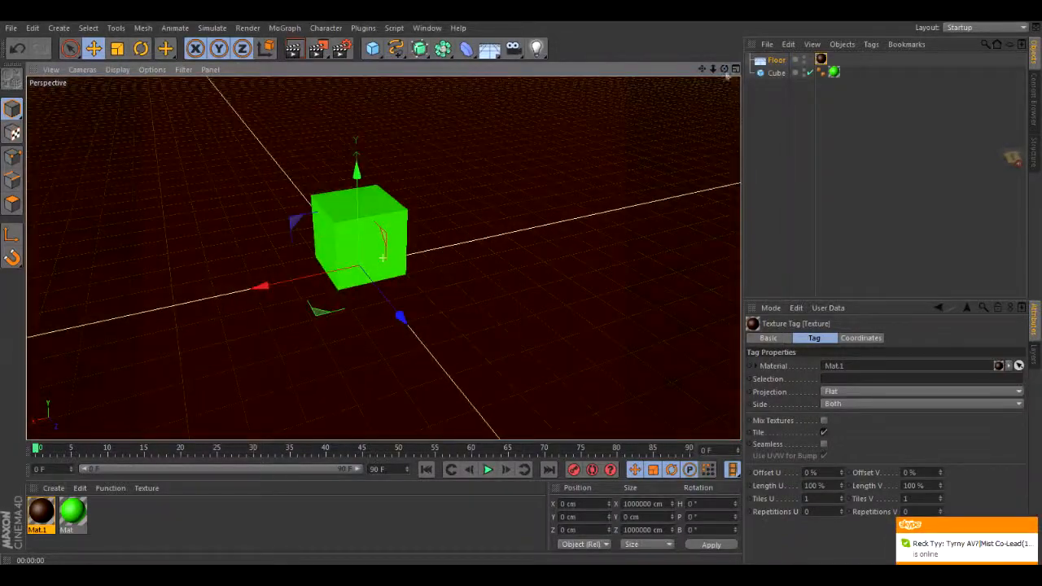
{"action": "left_click", "coordinate": [536, 48]}
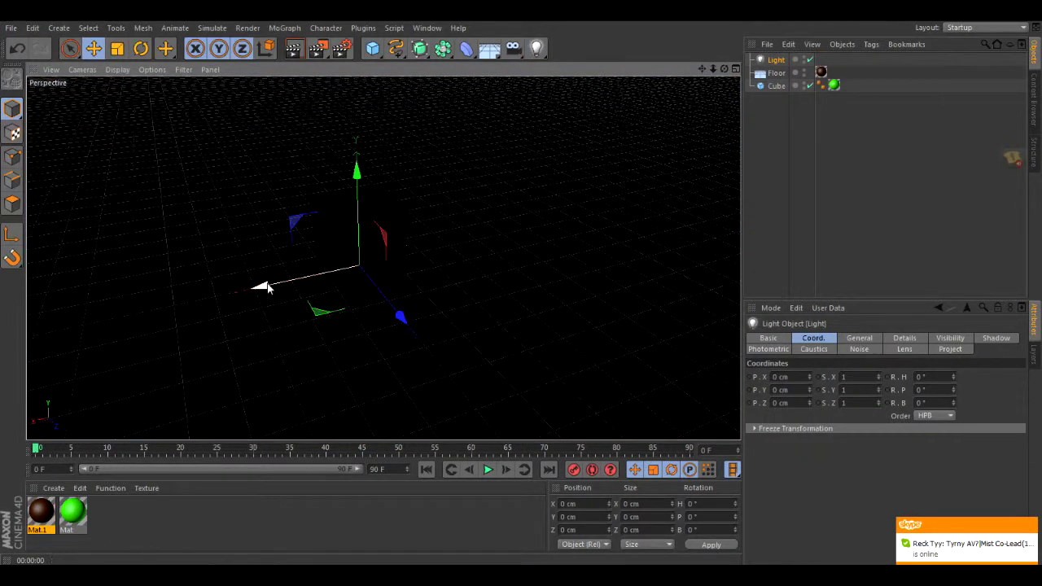
{"action": "left_click_drag", "start_coordinate": [259, 285], "coordinate": [88, 321]}
{"action": "left_click_drag", "start_coordinate": [195, 367], "coordinate": [210, 458]}
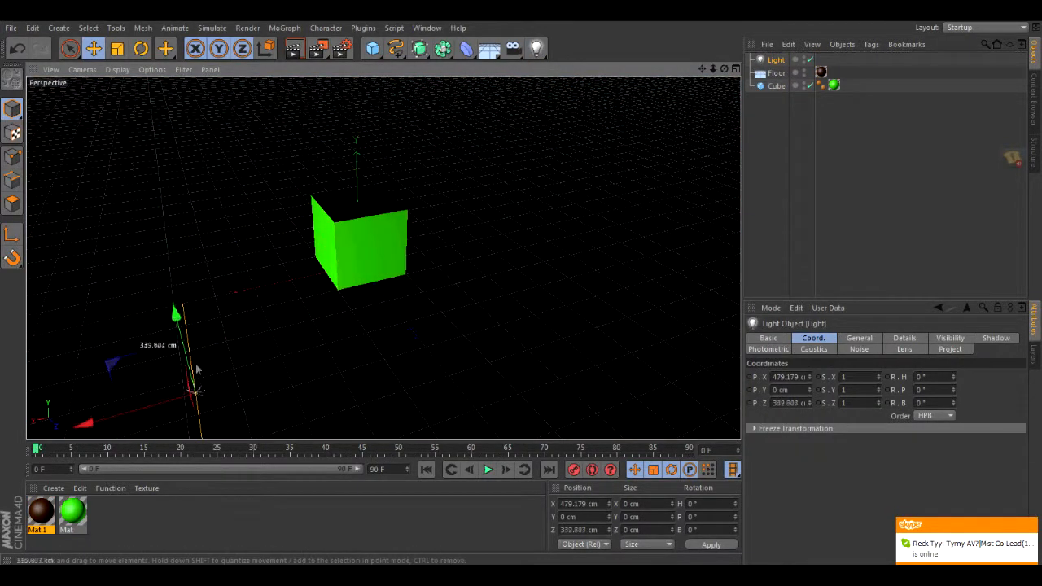
{"action": "left_click_drag", "start_coordinate": [178, 299], "coordinate": [114, 86]}
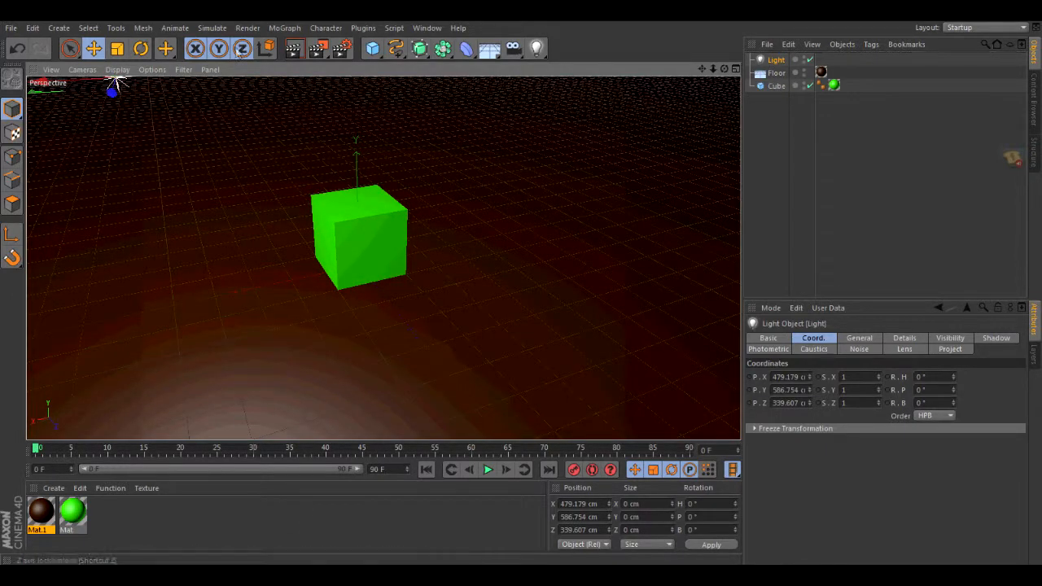
Render the active view to preview the cube and floor under the new light, and return to the editor.
{"action": "left_click_drag", "start_coordinate": [725, 70], "coordinate": [724, 69]}
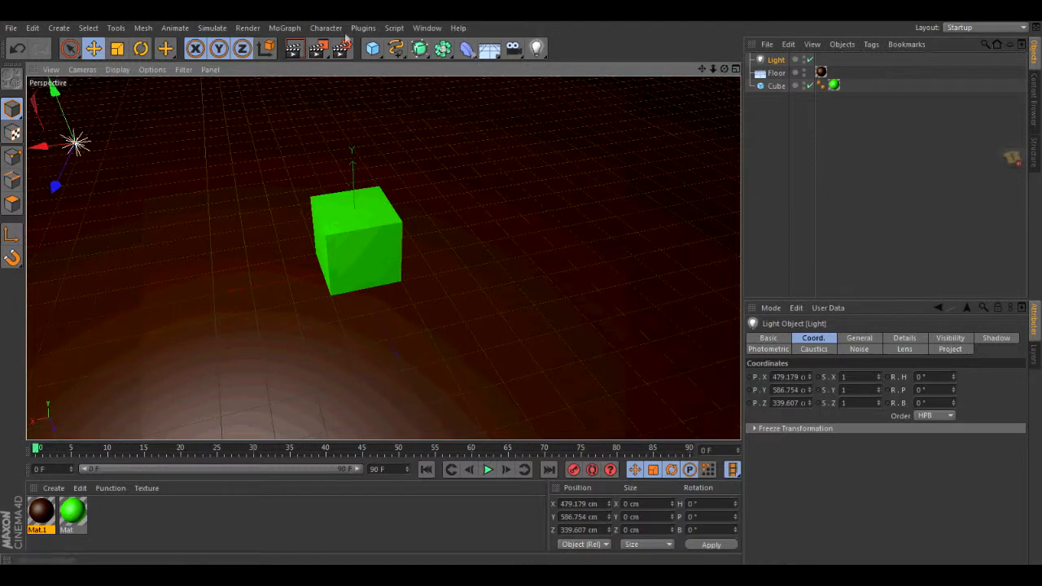
{"action": "left_click", "coordinate": [300, 48]}
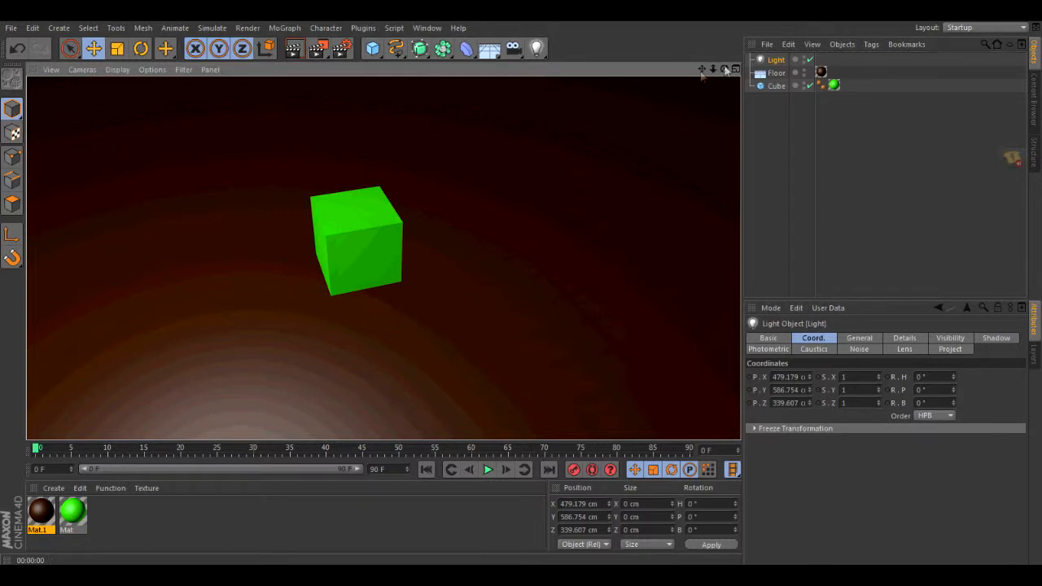
{"action": "left_click_drag", "start_coordinate": [724, 70], "coordinate": [765, 89]}
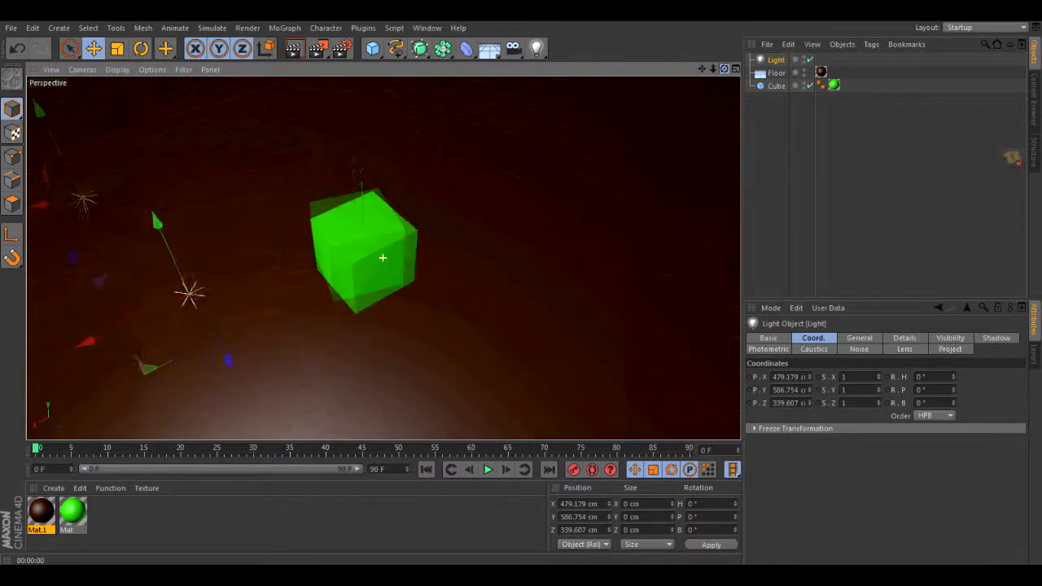
Move the light closer over the cube, to about X 139, Z 148 cm, and render the active view to check it.
{"action": "left_click_drag", "start_coordinate": [75, 331], "coordinate": [258, 253]}
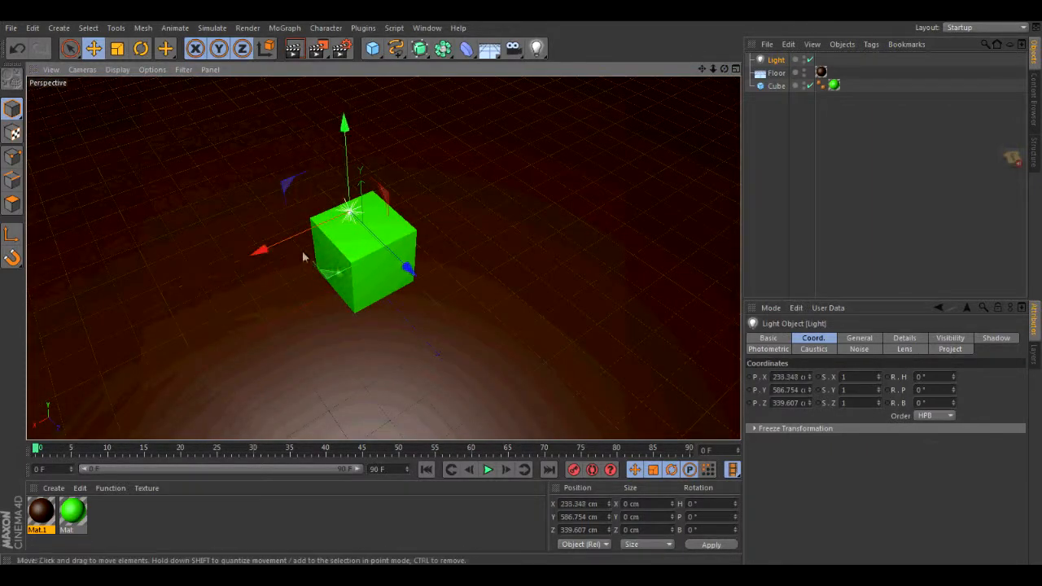
{"action": "left_click_drag", "start_coordinate": [416, 269], "coordinate": [342, 205]}
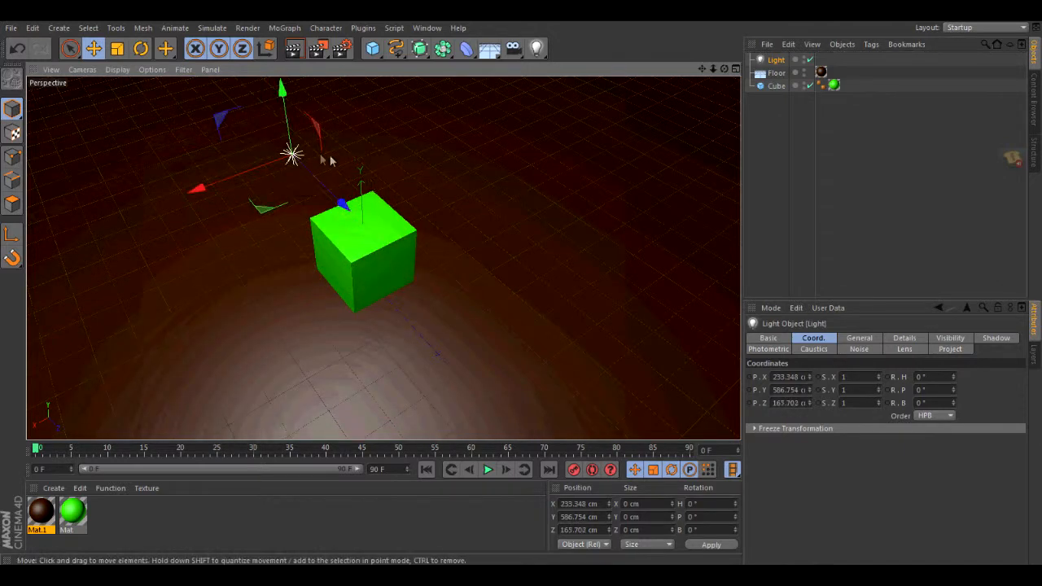
{"action": "left_click_drag", "start_coordinate": [187, 195], "coordinate": [283, 135]}
{"action": "left_click", "coordinate": [296, 50]}
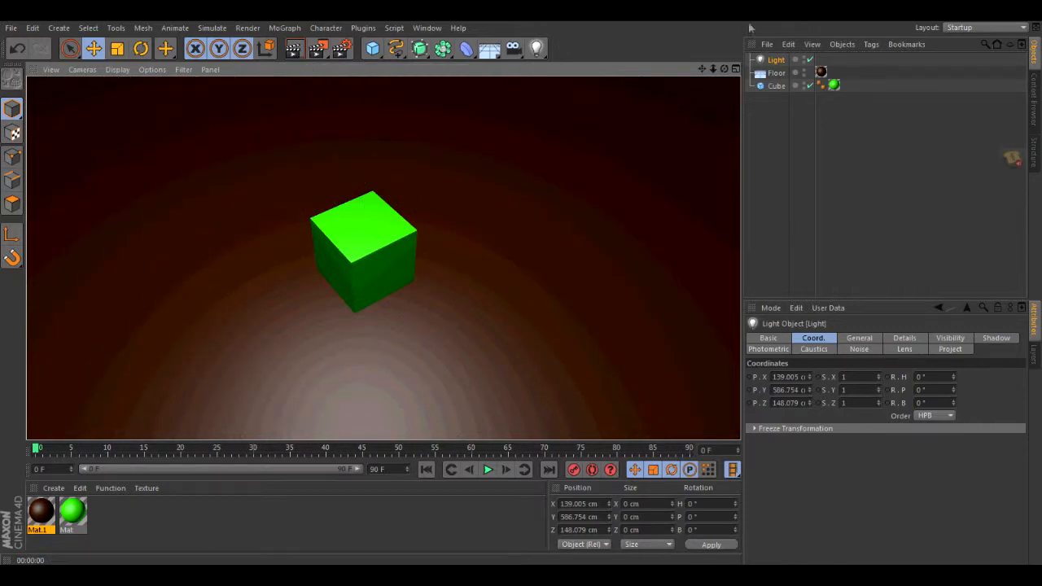
{"action": "left_click_drag", "start_coordinate": [724, 70], "coordinate": [382, 258]}
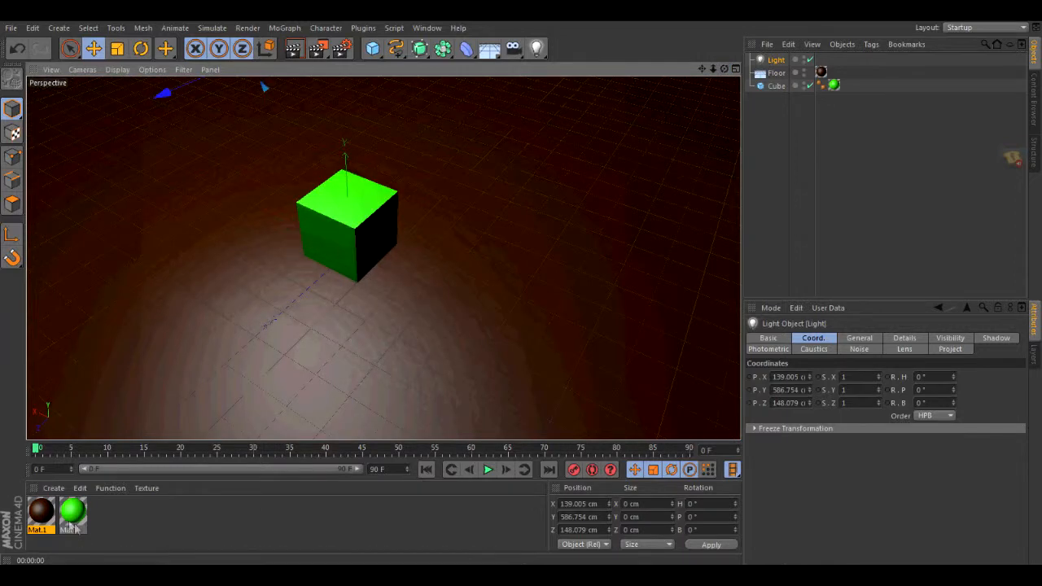
Enable the Reflection channel on the dark brown floor material.
{"action": "left_click", "coordinate": [42, 512]}
{"action": "left_click", "coordinate": [904, 338]}
{"action": "left_click", "coordinate": [864, 337]}
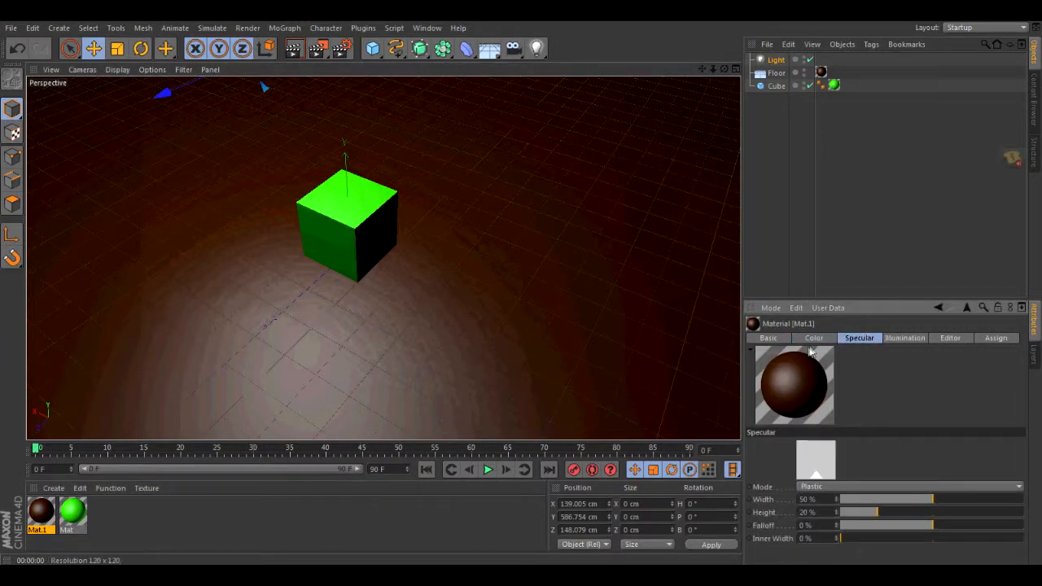
{"action": "left_click", "coordinate": [783, 338]}
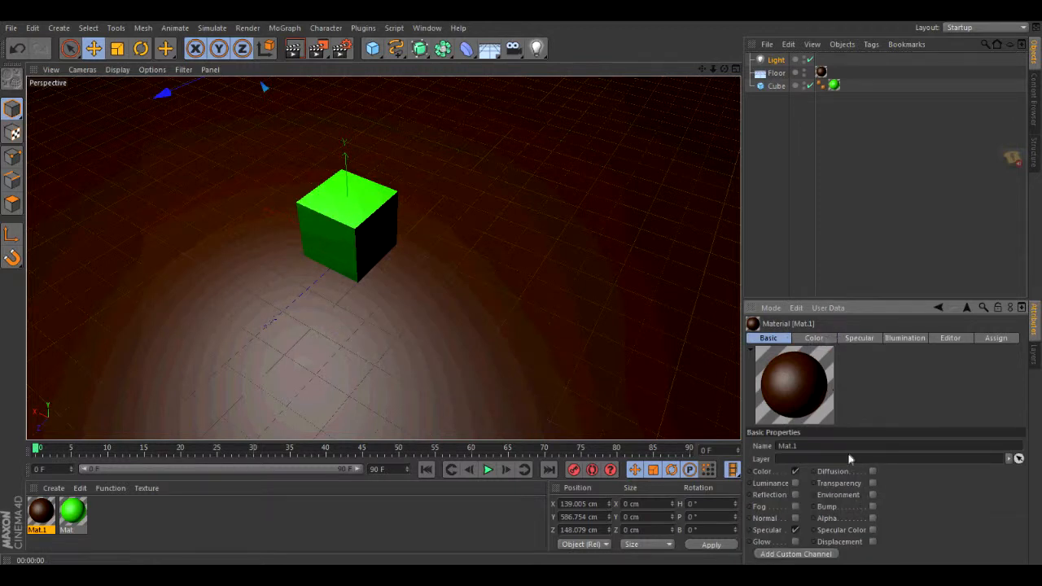
{"action": "left_click", "coordinate": [795, 495]}
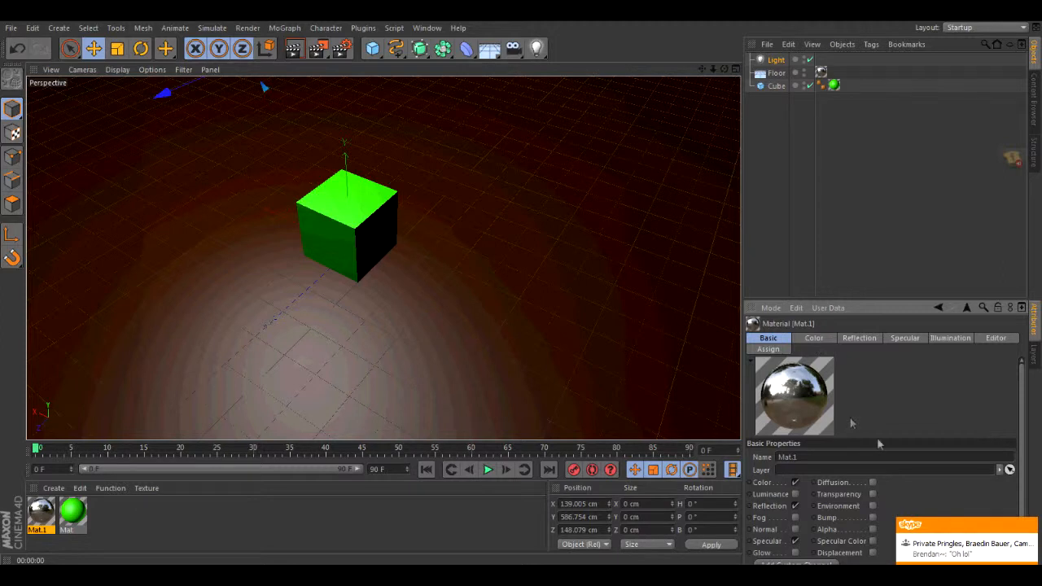
Set the reflection brightness of the floor material to 20%.
{"action": "left_click", "coordinate": [861, 338]}
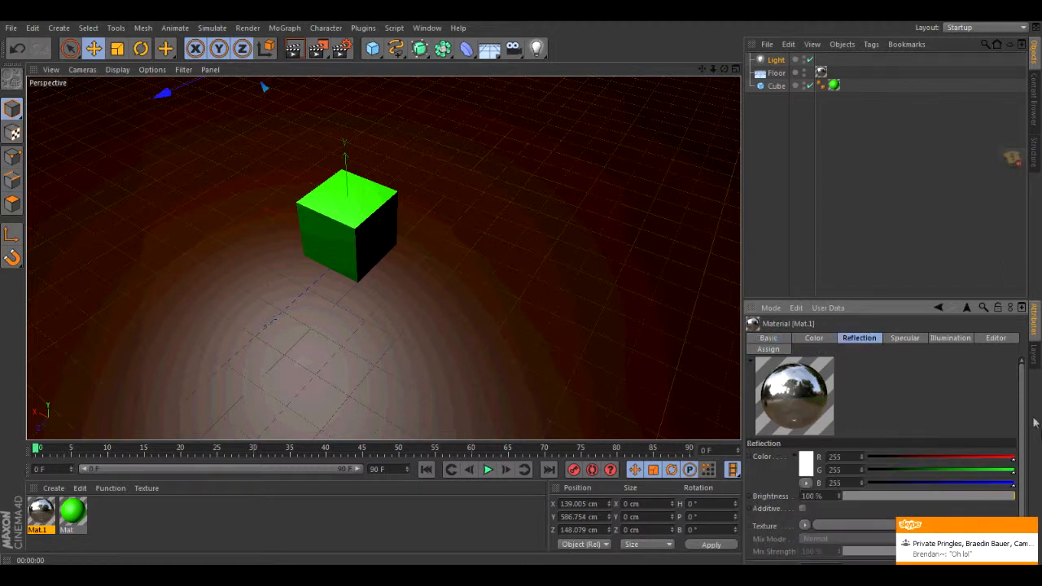
{"action": "left_click", "coordinate": [1029, 527]}
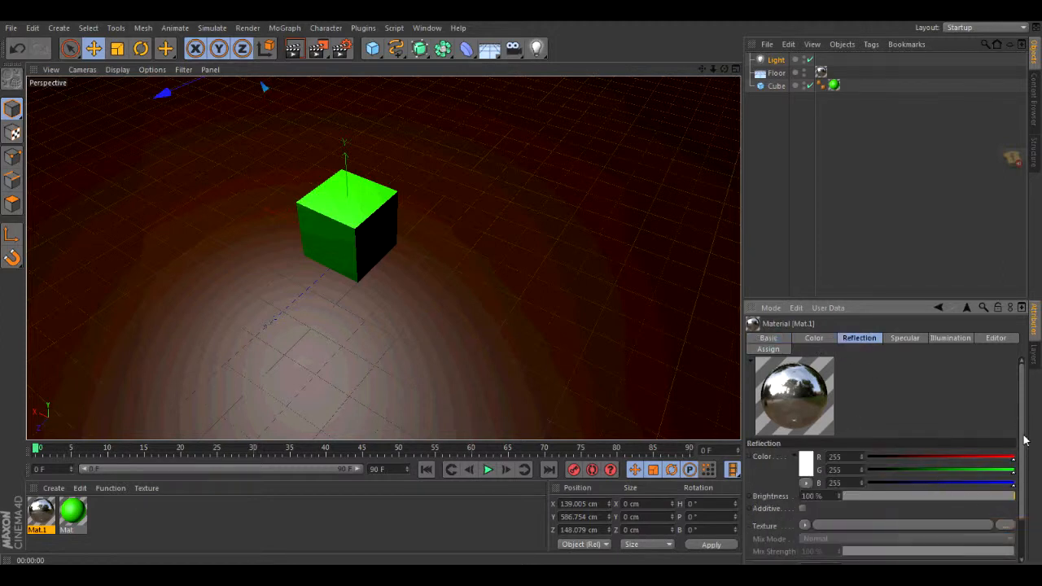
{"action": "scroll", "coordinate": [1023, 439], "scroll_direction": "down", "scroll_amount": 3}
{"action": "left_click", "coordinate": [912, 451]}
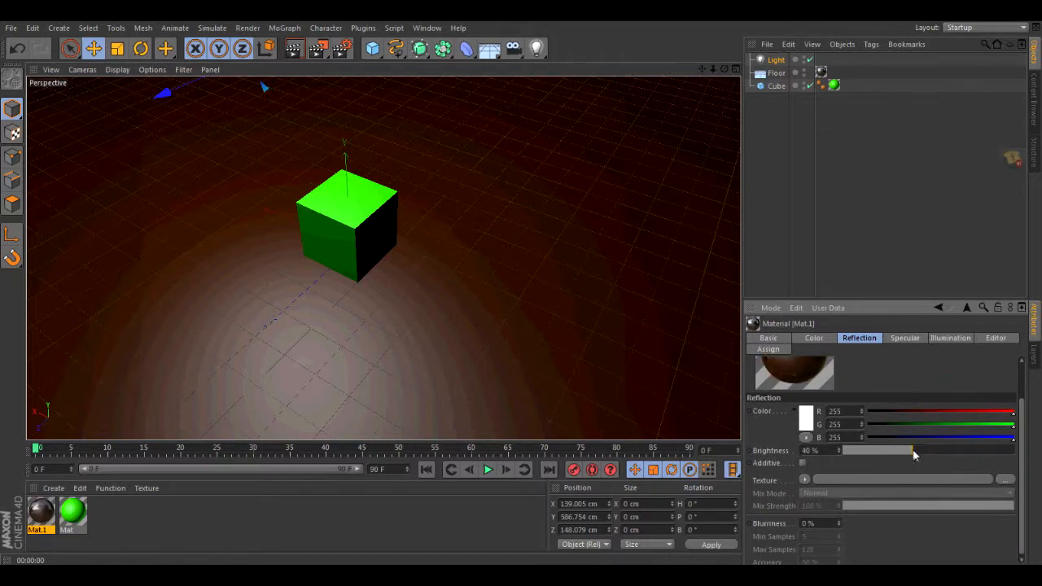
{"action": "scroll", "coordinate": [1020, 446], "scroll_direction": "up", "scroll_amount": 3}
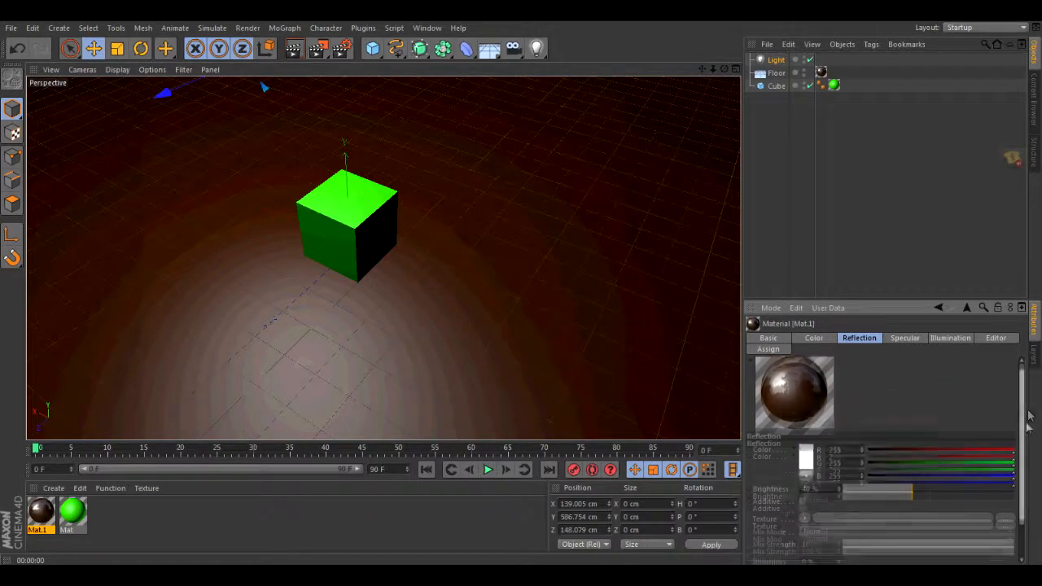
{"action": "left_click", "coordinate": [878, 496]}
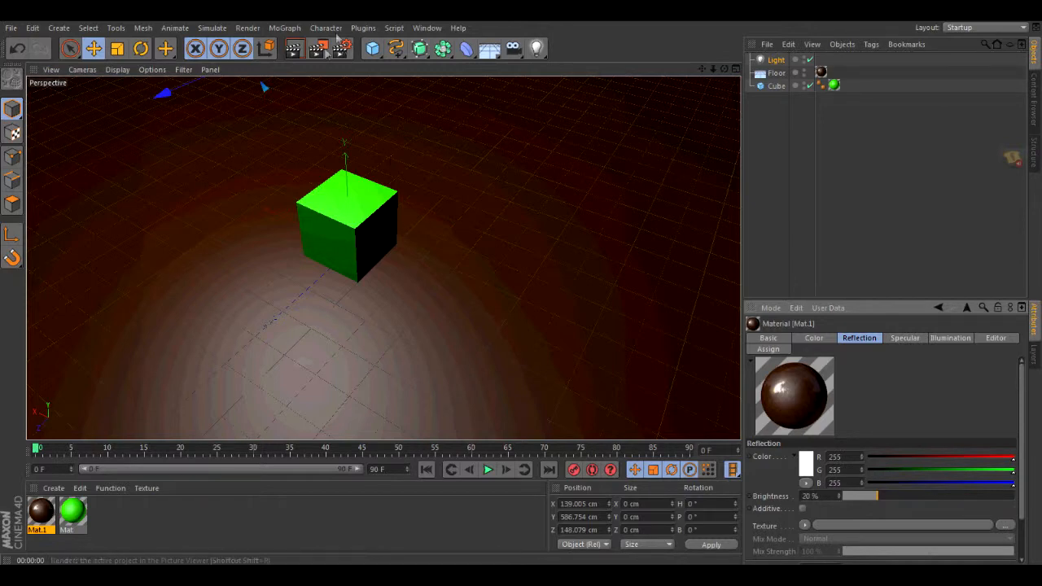
Render the active view to preview the reflective floor, and return to the editor.
{"action": "left_click", "coordinate": [294, 48]}
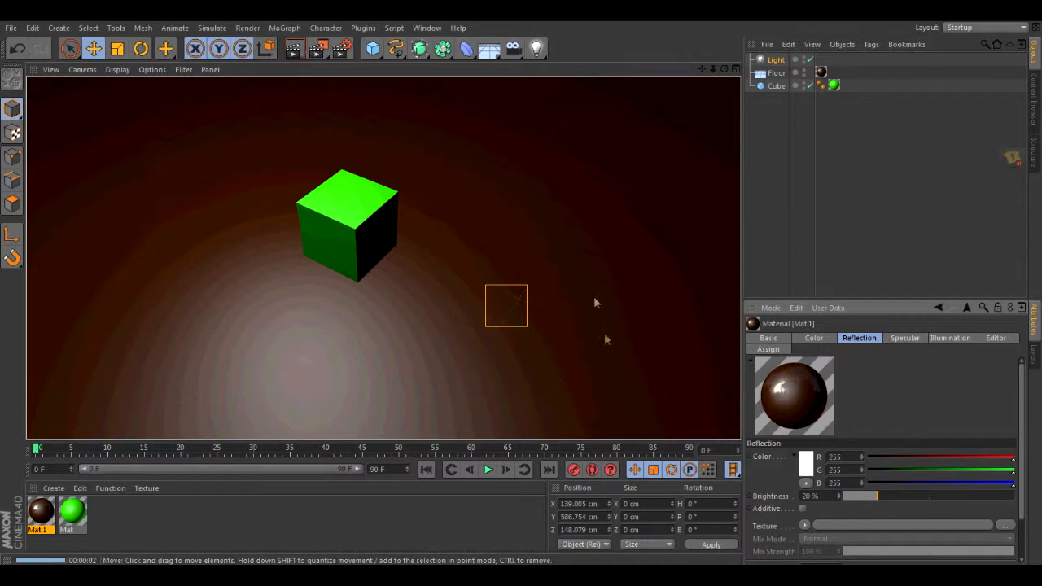
{"action": "left_click", "coordinate": [433, 153]}
{"action": "left_click_drag", "start_coordinate": [724, 69], "coordinate": [751, 75]}
Enable the Reflection channel on the cube's green material.
{"action": "left_click", "coordinate": [832, 85]}
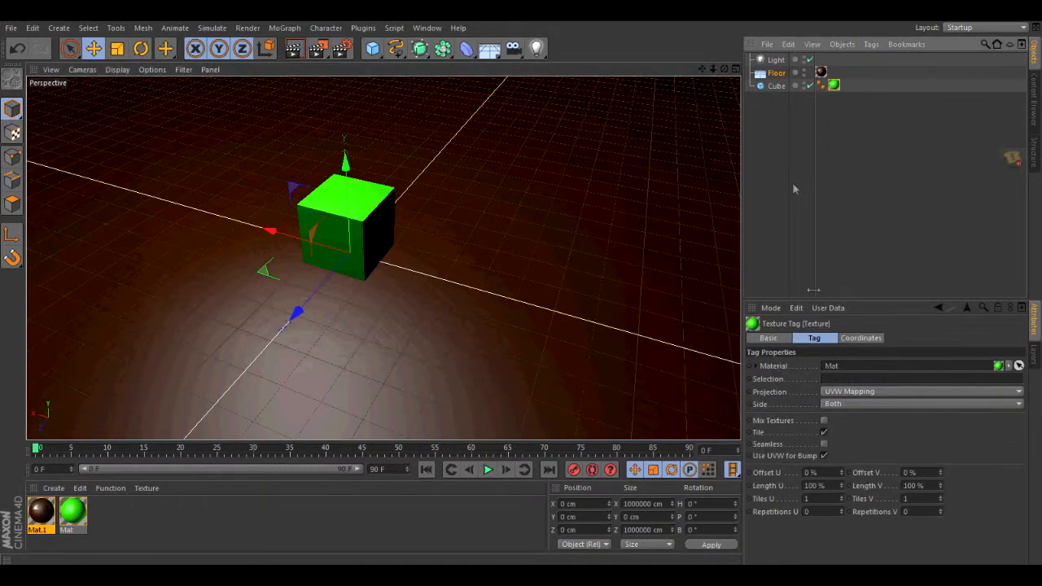
{"action": "left_click", "coordinate": [769, 338]}
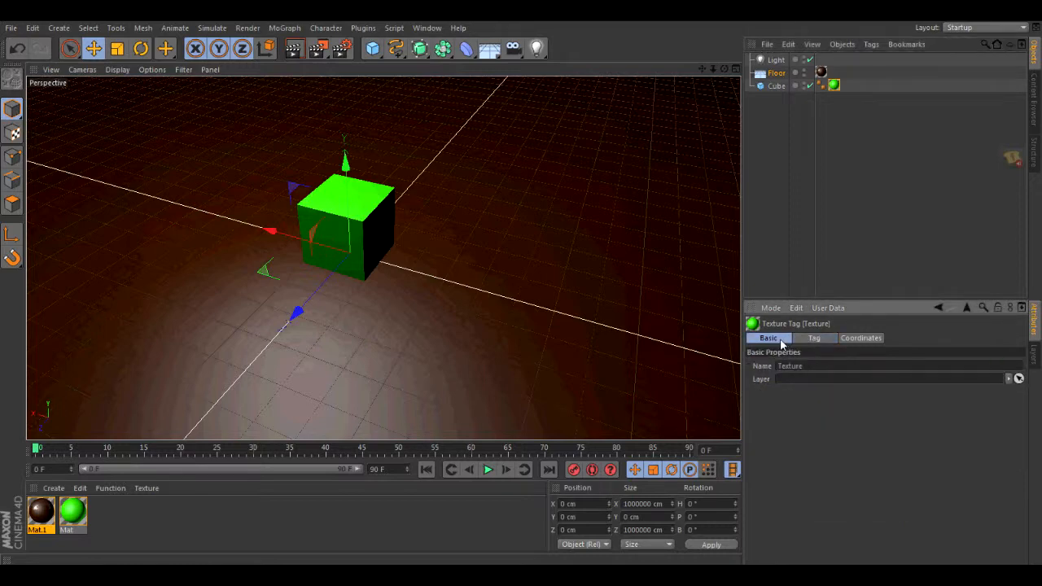
{"action": "left_click", "coordinate": [812, 339]}
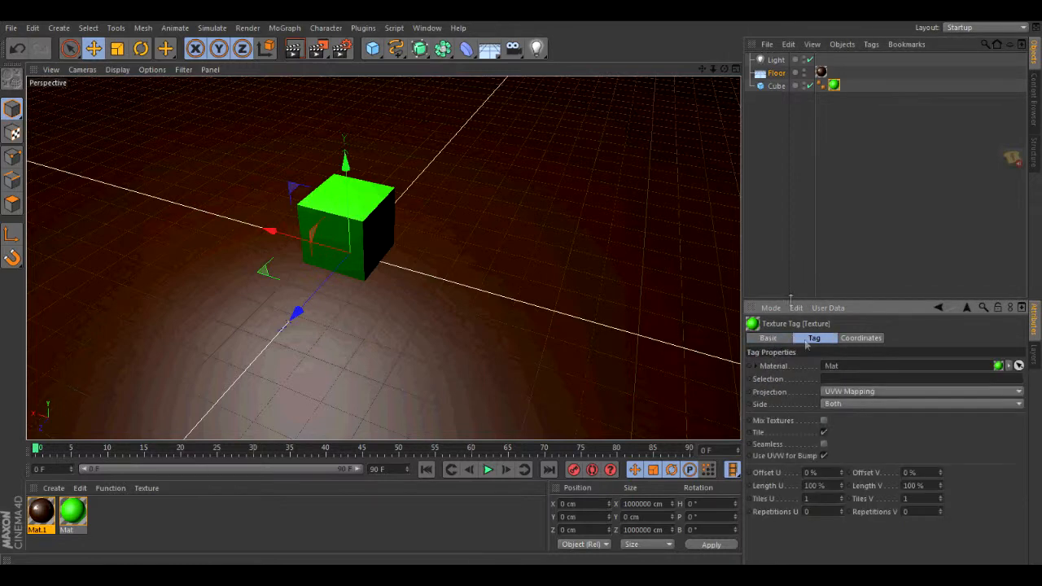
{"action": "left_click", "coordinate": [74, 510]}
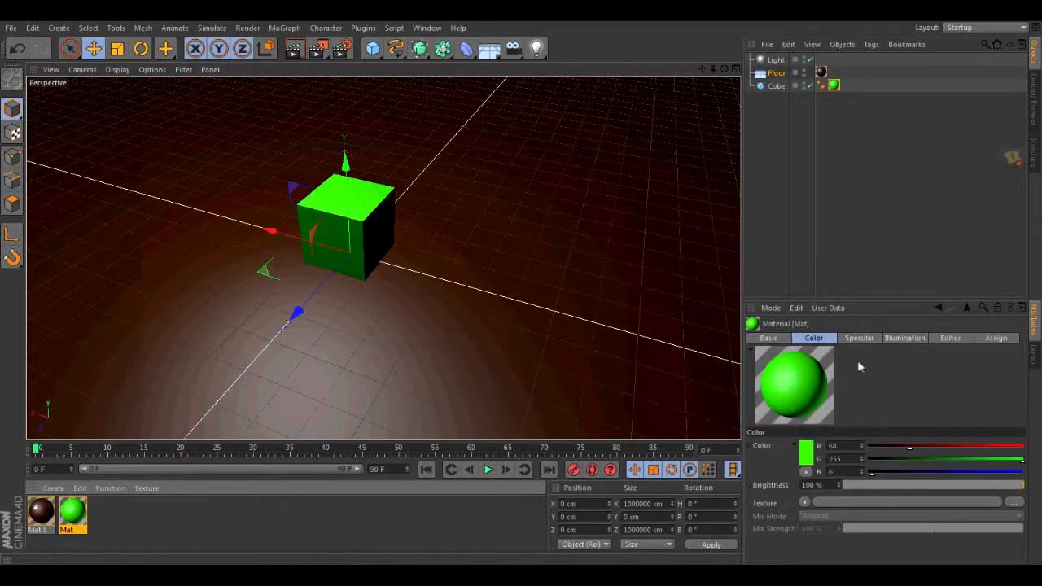
{"action": "left_click", "coordinate": [857, 339]}
{"action": "left_click", "coordinate": [898, 340]}
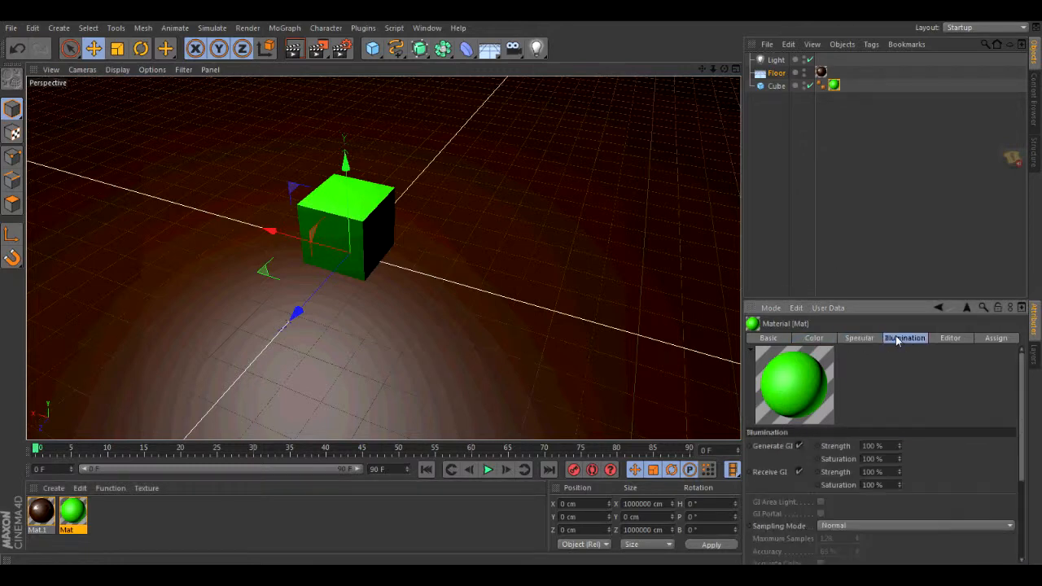
{"action": "left_click_drag", "start_coordinate": [1022, 411], "coordinate": [1019, 383]}
{"action": "left_click", "coordinate": [779, 340]}
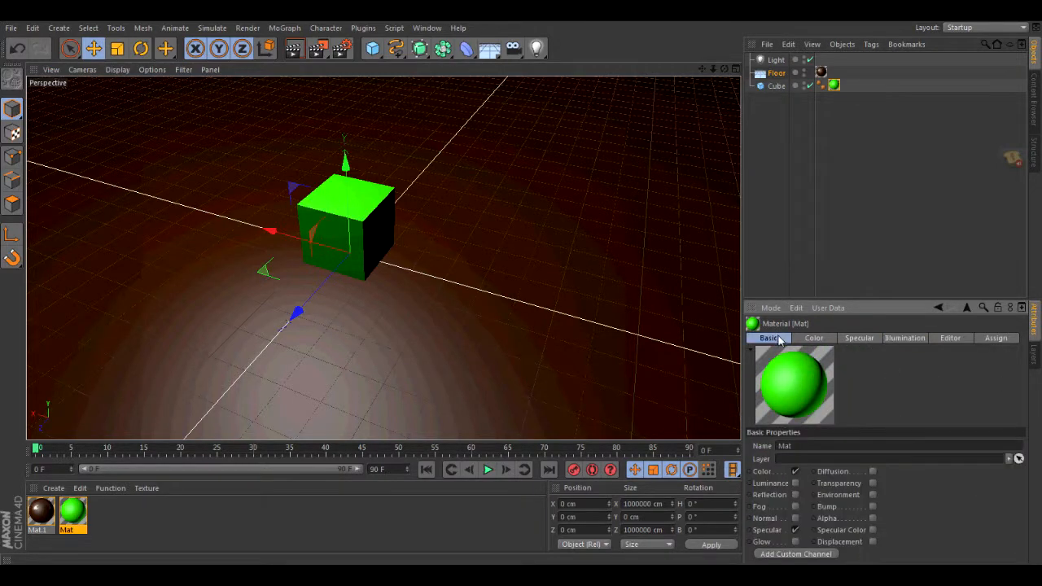
{"action": "left_click", "coordinate": [795, 496]}
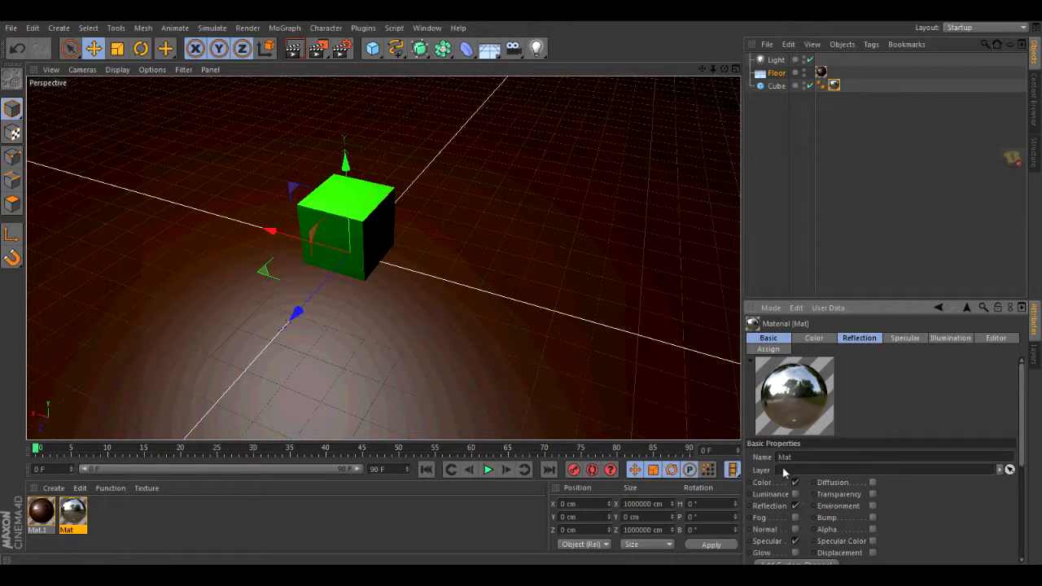
Enable Luminance on the green material, lower its reflection brightness, and set the luminance brightness to 9%.
{"action": "left_click", "coordinate": [795, 494]}
{"action": "left_click", "coordinate": [871, 341]}
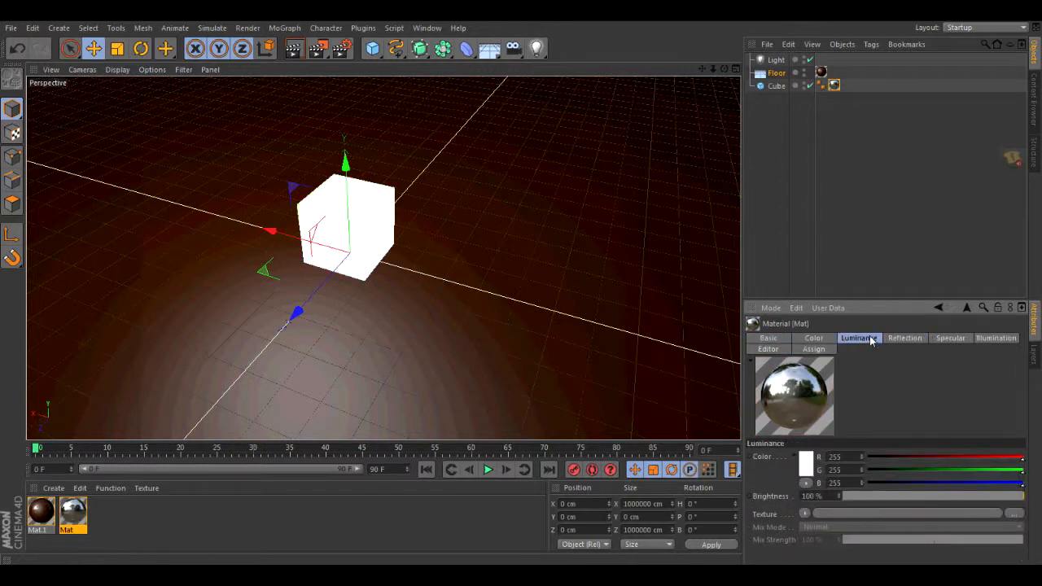
{"action": "left_click_drag", "start_coordinate": [979, 498], "coordinate": [892, 503]}
{"action": "left_click", "coordinate": [908, 340]}
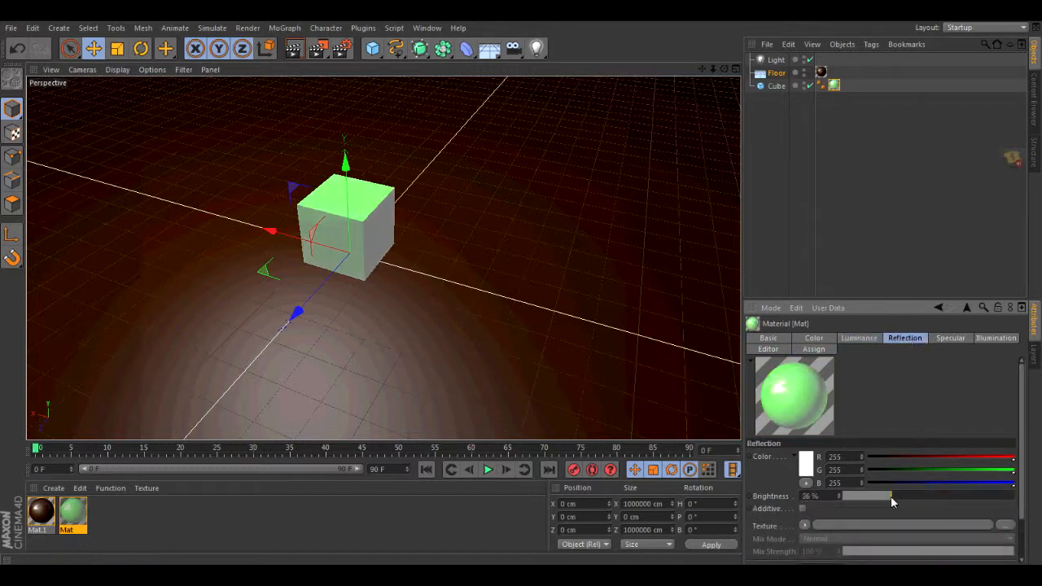
{"action": "left_click", "coordinate": [862, 337]}
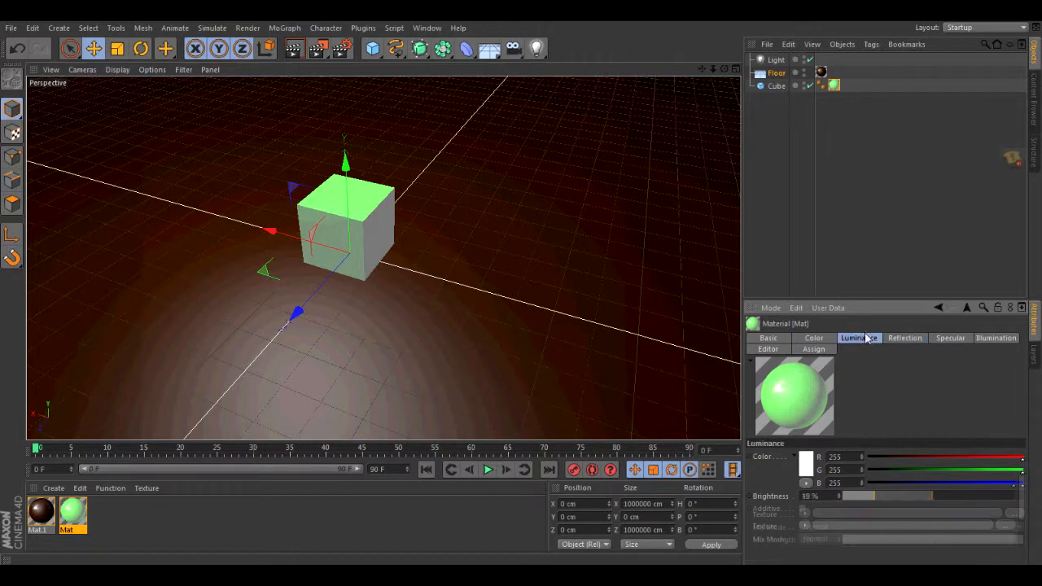
{"action": "left_click_drag", "start_coordinate": [909, 500], "coordinate": [859, 498]}
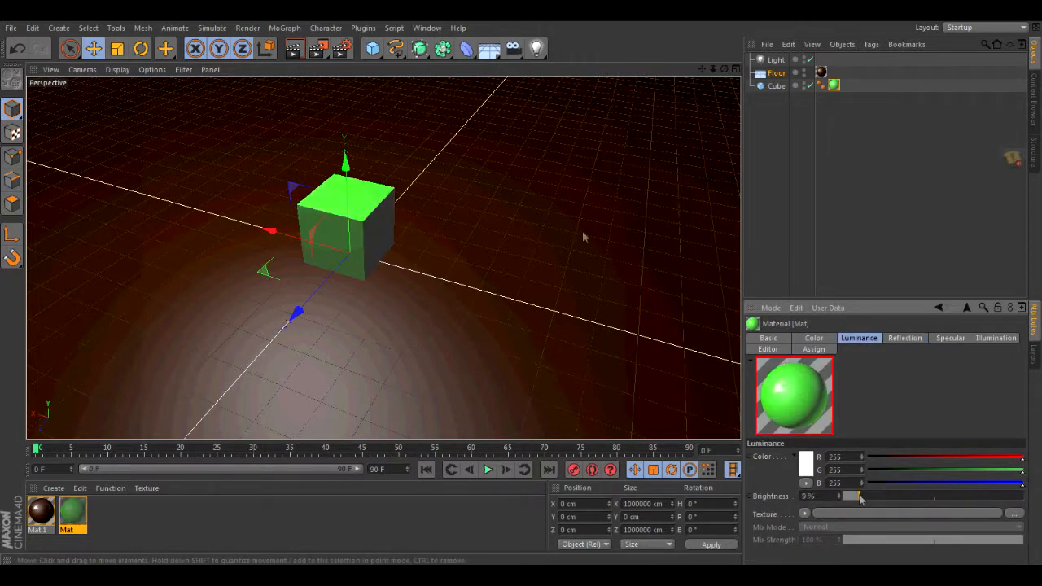
Render the active view to preview the cube's adjusted material, and return to a closer editor view.
{"action": "left_click", "coordinate": [294, 49]}
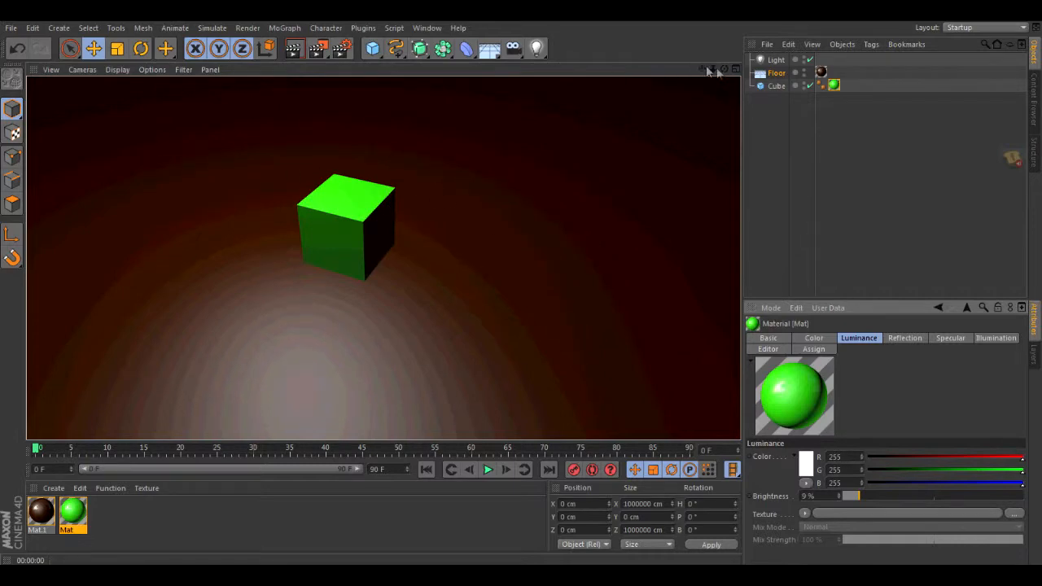
{"action": "left_click_drag", "start_coordinate": [712, 70], "coordinate": [773, 97]}
{"action": "left_click_drag", "start_coordinate": [724, 70], "coordinate": [785, 86]}
Add a tube around the cube and scale it up uniformly to about 667 × 167 × 667 cm.
{"action": "left_click", "coordinate": [372, 48]}
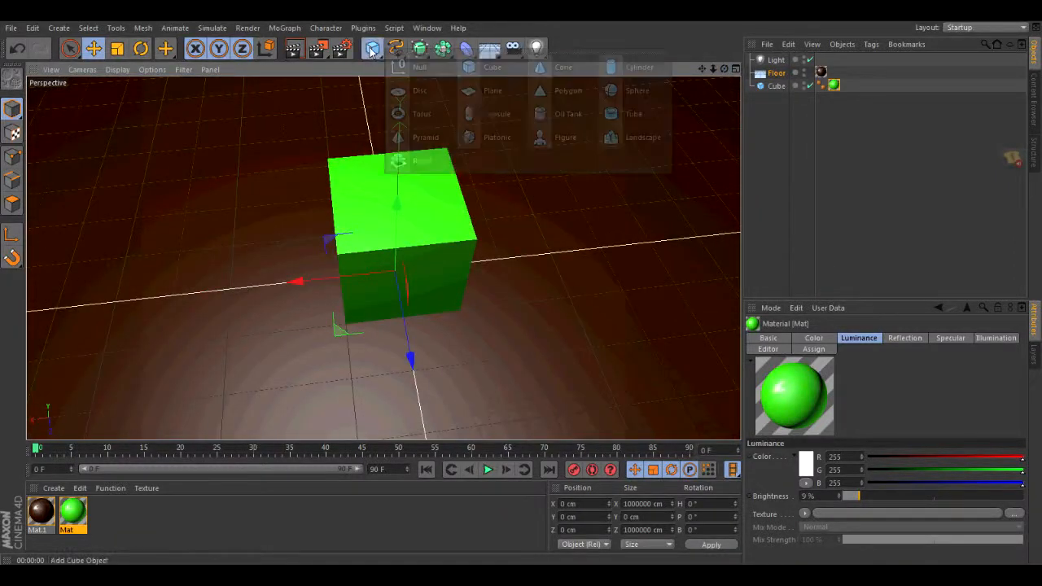
{"action": "left_click", "coordinate": [648, 116]}
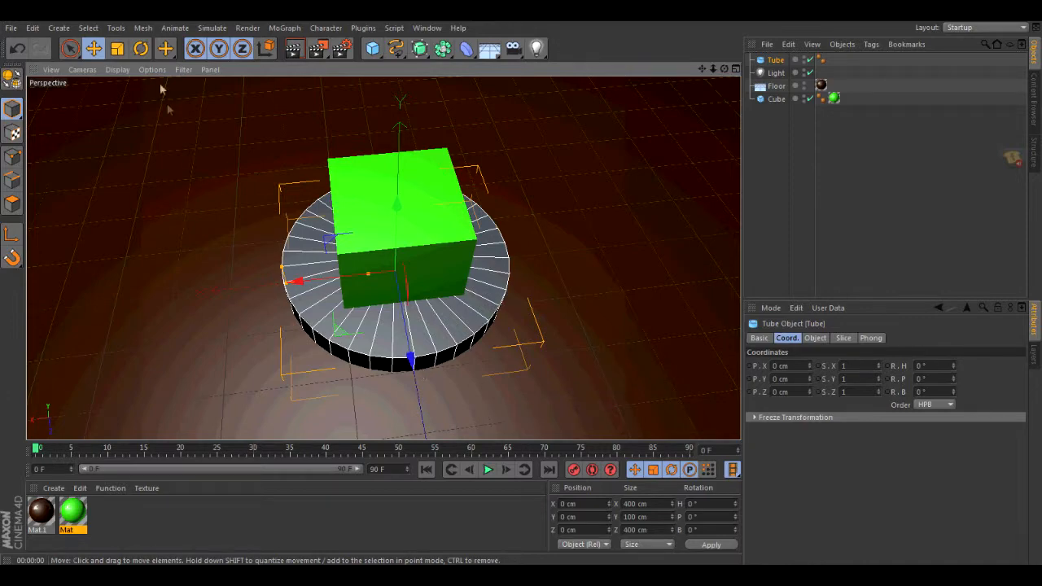
{"action": "left_click", "coordinate": [118, 48]}
{"action": "left_click_drag", "start_coordinate": [421, 360], "coordinate": [485, 407]}
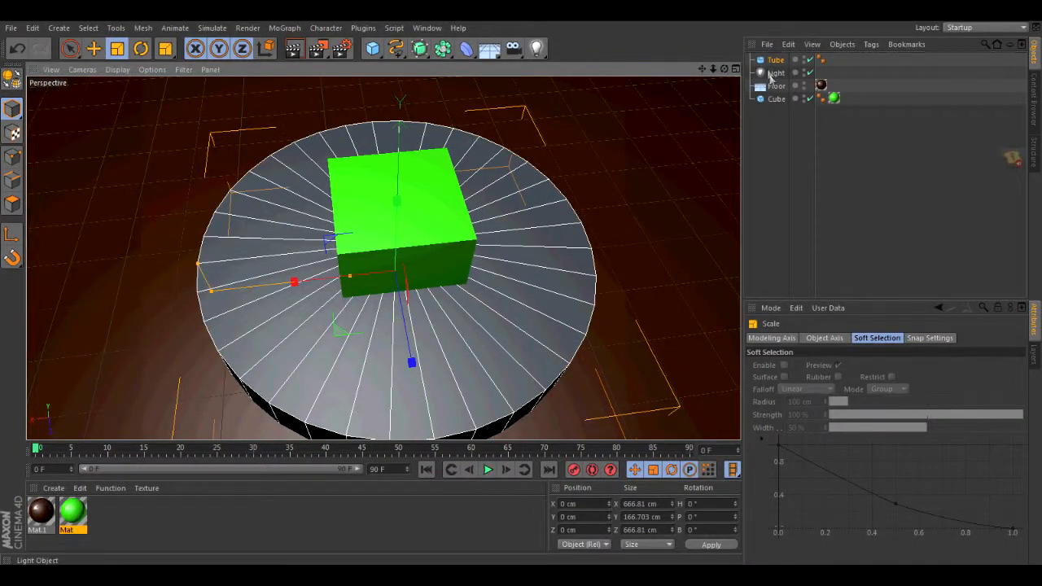
Enlarge the tube's inner radius to about 155 cm so the hole clears the cube.
{"action": "left_click", "coordinate": [772, 338]}
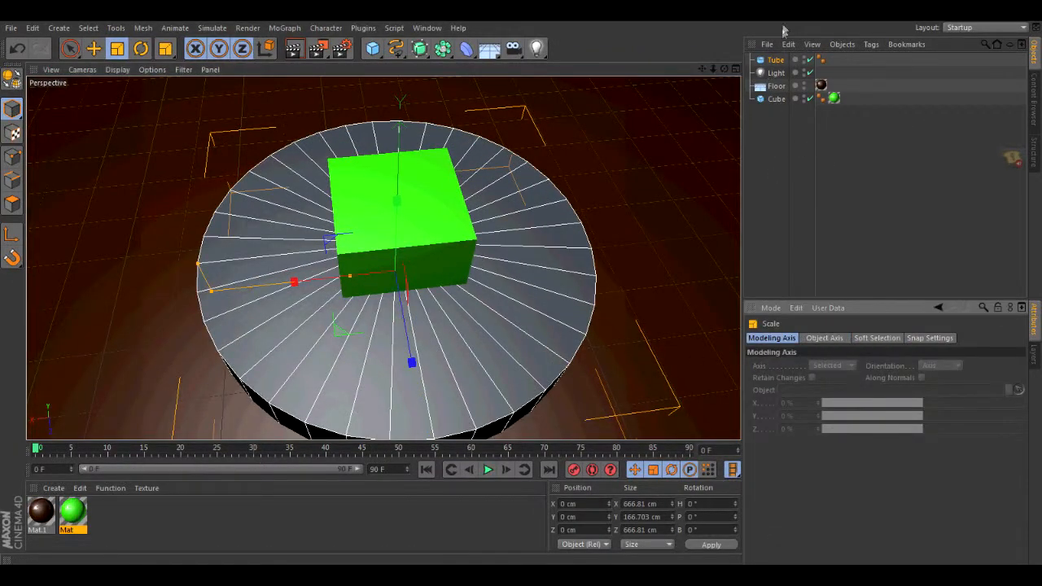
{"action": "left_click", "coordinate": [775, 60]}
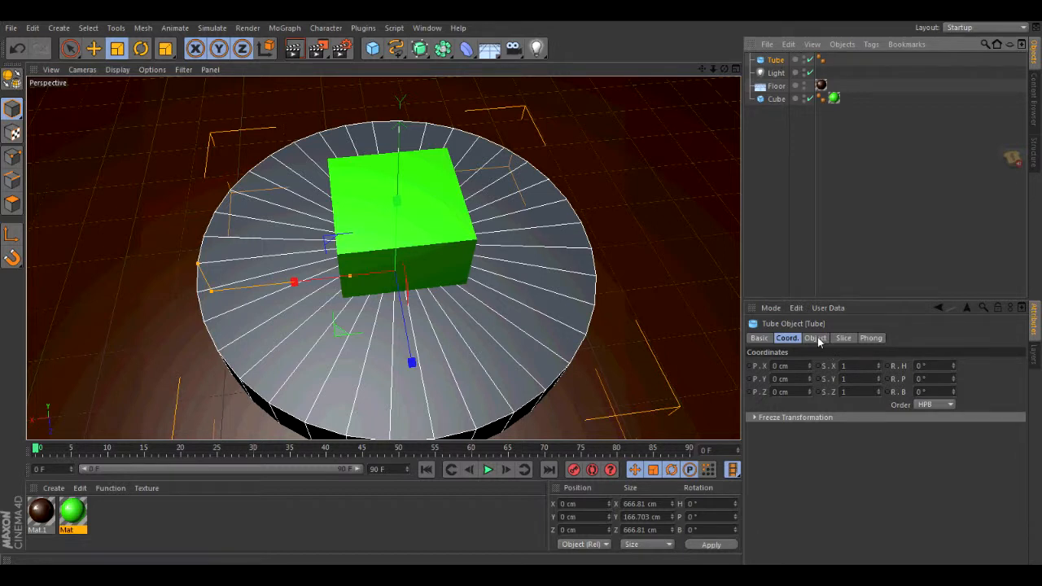
{"action": "left_click", "coordinate": [815, 339]}
{"action": "left_click_drag", "start_coordinate": [859, 366], "coordinate": [859, 299]}
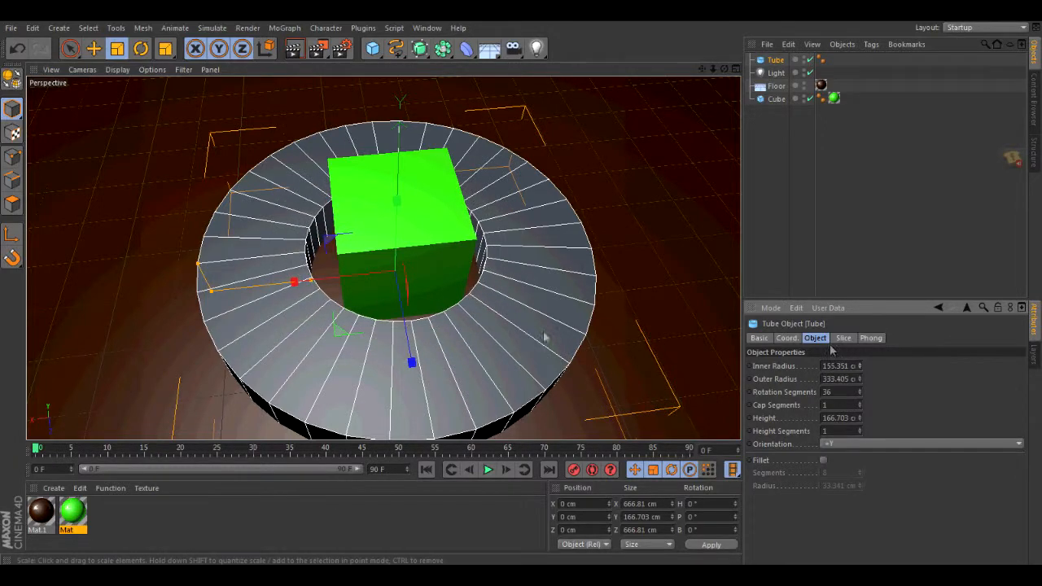
Raise the tube along the Y axis by about 66 cm.
{"action": "left_click_drag", "start_coordinate": [724, 70], "coordinate": [723, 106]}
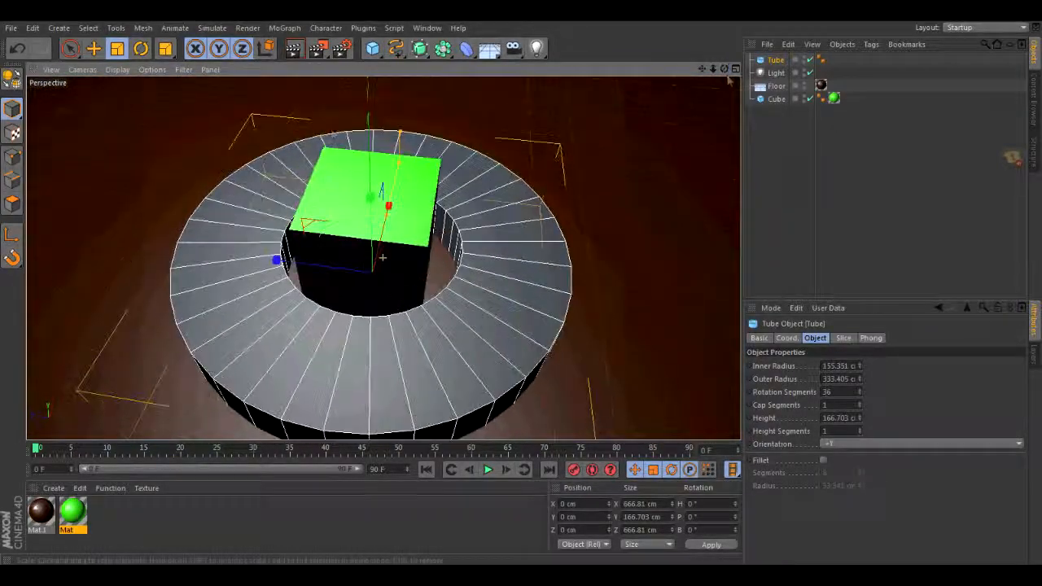
{"action": "left_click", "coordinate": [95, 49]}
{"action": "left_click_drag", "start_coordinate": [370, 197], "coordinate": [379, 177]}
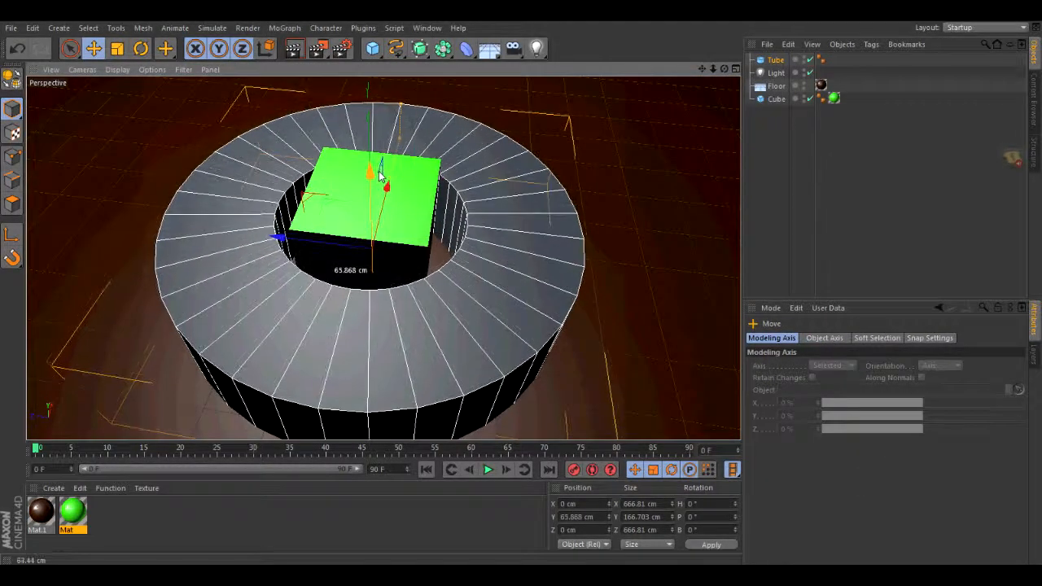
{"action": "left_click_drag", "start_coordinate": [723, 70], "coordinate": [639, 84]}
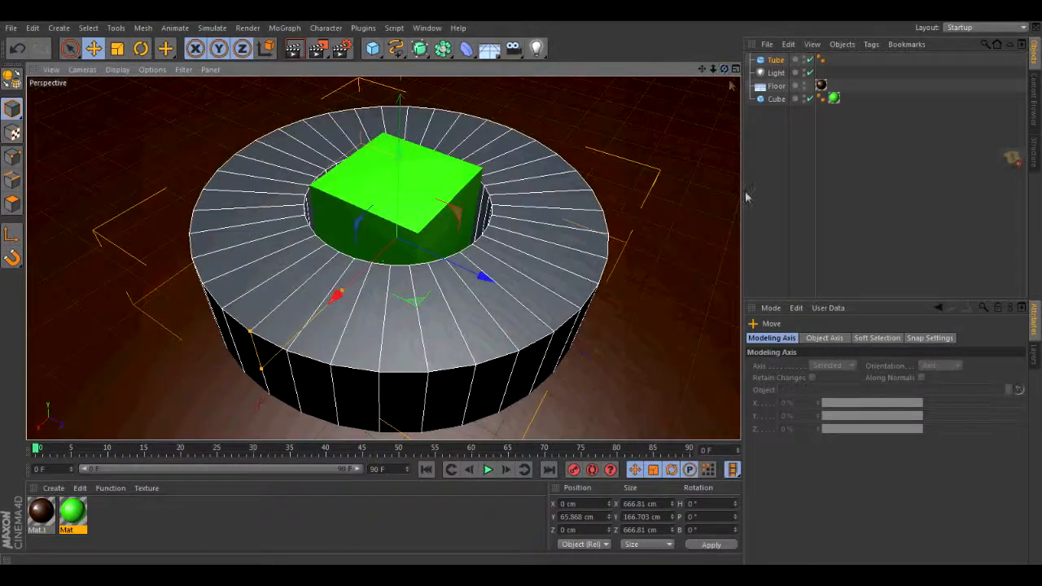
Reduce the tube's height to about 32 cm and raise it to a Y position of about 106 cm.
{"action": "left_click", "coordinate": [776, 59]}
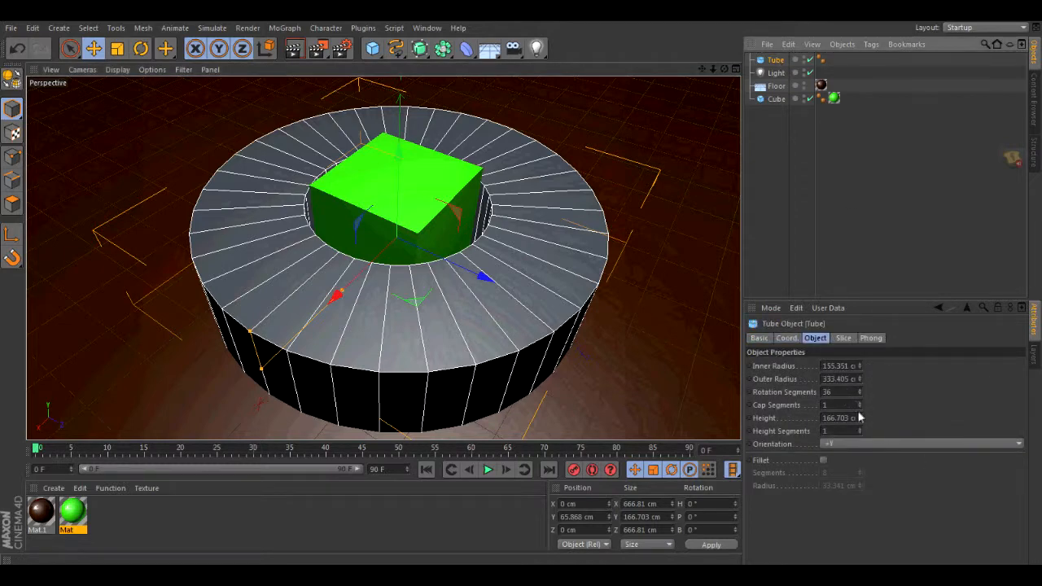
{"action": "left_click_drag", "start_coordinate": [860, 418], "coordinate": [860, 449]}
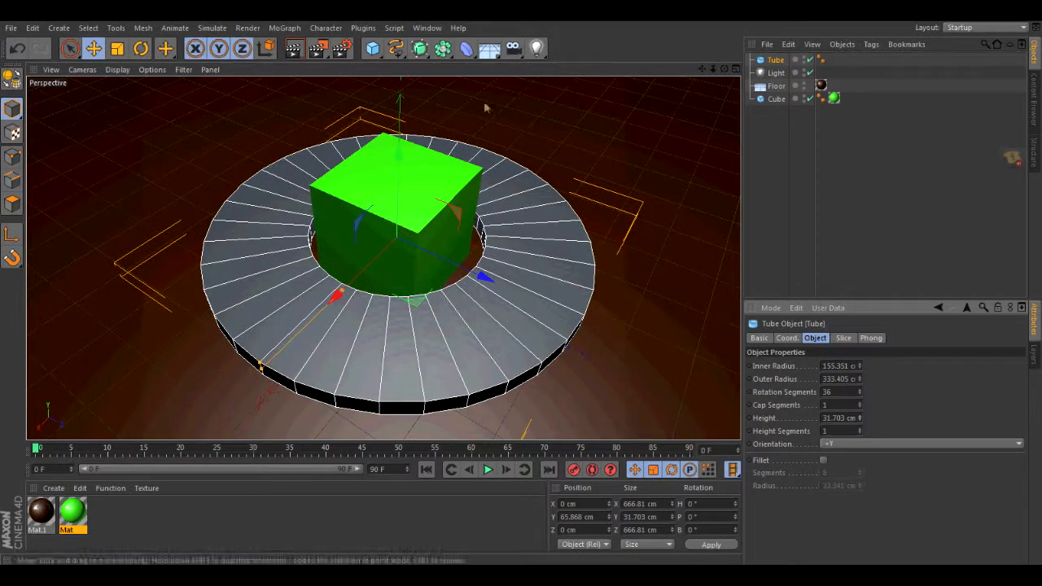
{"action": "left_click_drag", "start_coordinate": [723, 70], "coordinate": [706, 41]}
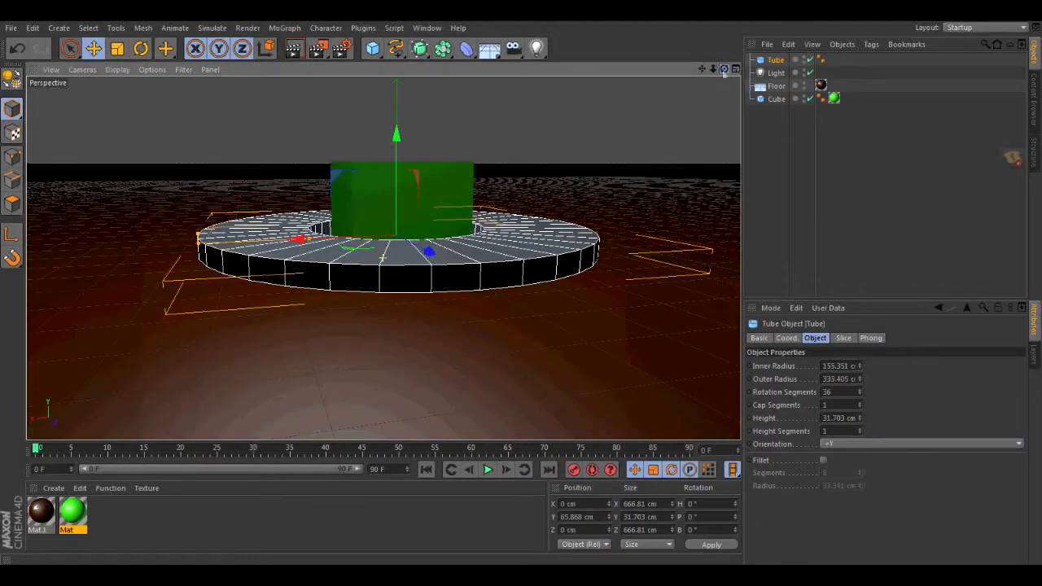
{"action": "mouse_move", "coordinate": [396, 134]}
{"action": "left_mouse_down"}
{"action": "mouse_move", "coordinate": [395, 105]}
{"action": "mouse_move", "coordinate": [397, 117]}
{"action": "left_mouse_up"}
{"action": "left_click_drag", "start_coordinate": [723, 71], "coordinate": [691, 175]}
{"action": "left_click_drag", "start_coordinate": [383, 258], "coordinate": [382, 258]}
{"action": "mouse_move", "coordinate": [724, 69]}
{"action": "left_mouse_down"}
{"action": "mouse_move", "coordinate": [773, 114]}
{"action": "mouse_move", "coordinate": [818, 69]}
{"action": "mouse_move", "coordinate": [744, 106]}
{"action": "left_mouse_up"}
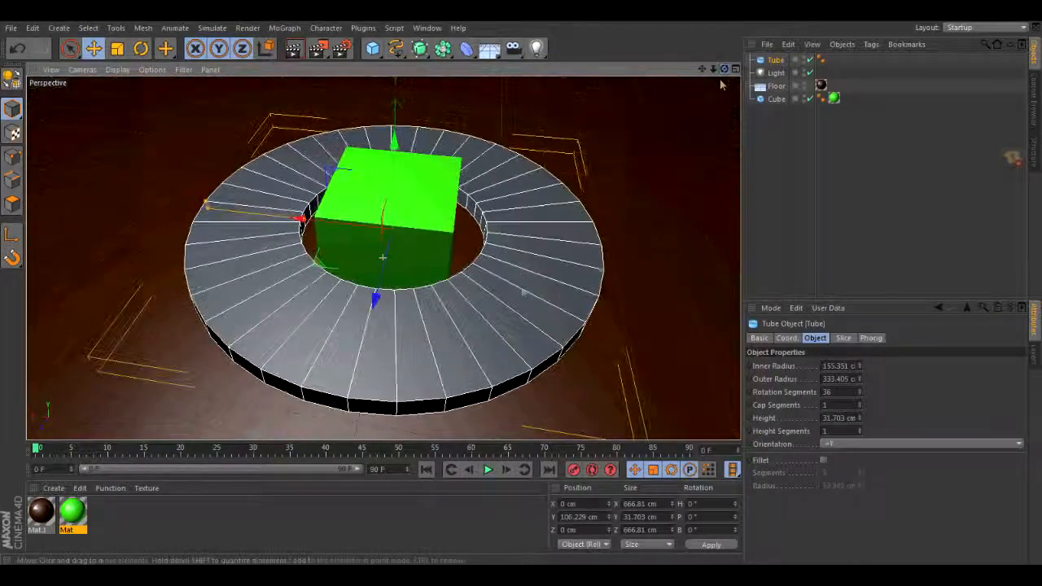
Apply the green material to the tube and render the active view.
{"action": "left_click_drag", "start_coordinate": [62, 531], "coordinate": [302, 323]}
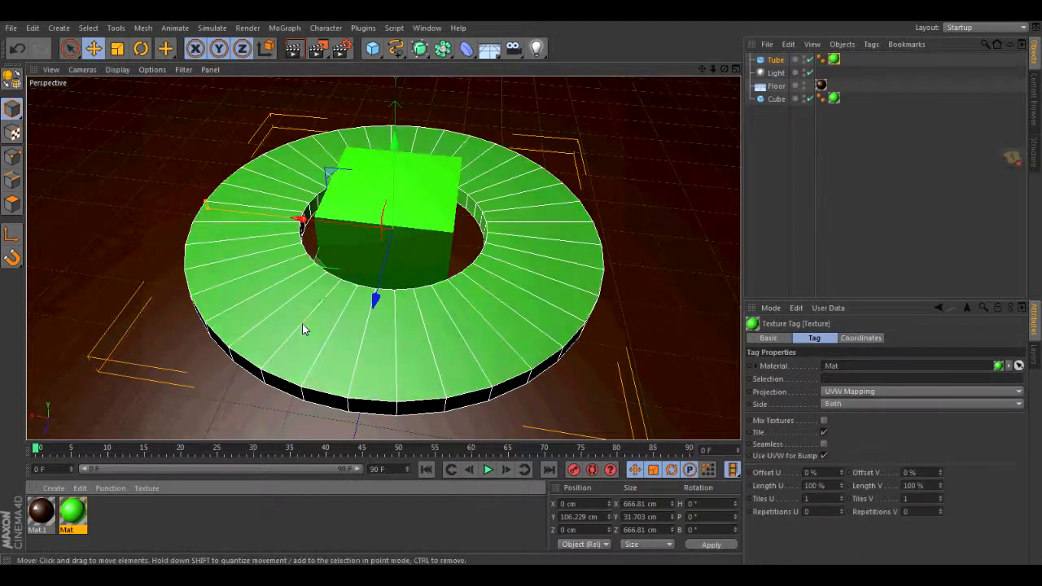
{"action": "left_click", "coordinate": [295, 48]}
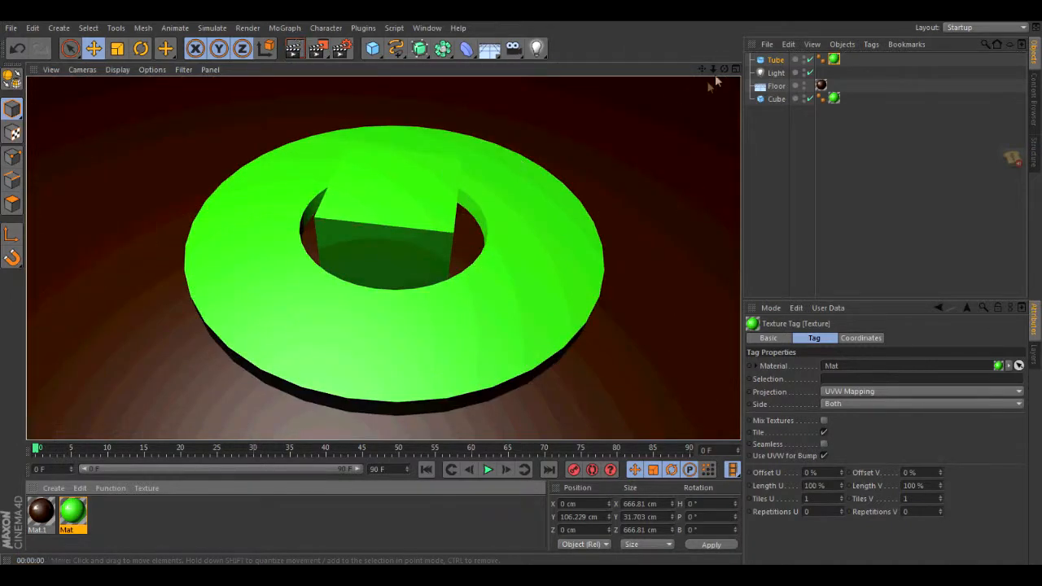
{"action": "mouse_move", "coordinate": [725, 69]}
{"action": "left_mouse_down"}
{"action": "mouse_move", "coordinate": [706, 71]}
{"action": "mouse_move", "coordinate": [725, 71]}
{"action": "mouse_move", "coordinate": [567, 220]}
{"action": "mouse_move", "coordinate": [571, 183]}
{"action": "mouse_move", "coordinate": [736, 69]}
{"action": "mouse_move", "coordinate": [718, 70]}
{"action": "left_mouse_up"}
Add a cone and raise it above the cube to a Y position of about 292 cm.
{"action": "scroll", "coordinate": [623, 128], "scroll_direction": "down", "scroll_amount": 8}
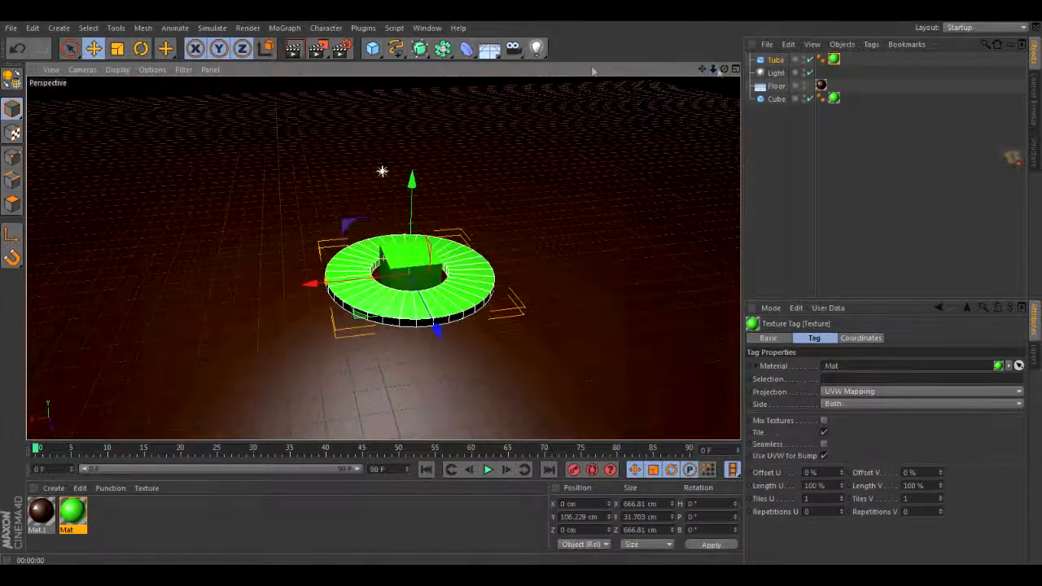
{"action": "left_click", "coordinate": [368, 51]}
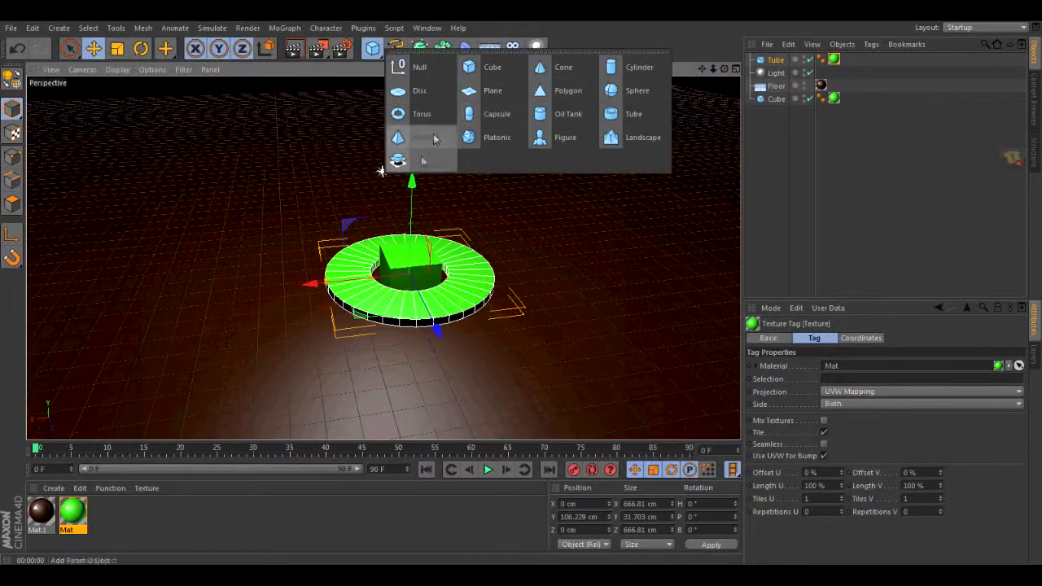
{"action": "left_click", "coordinate": [559, 67]}
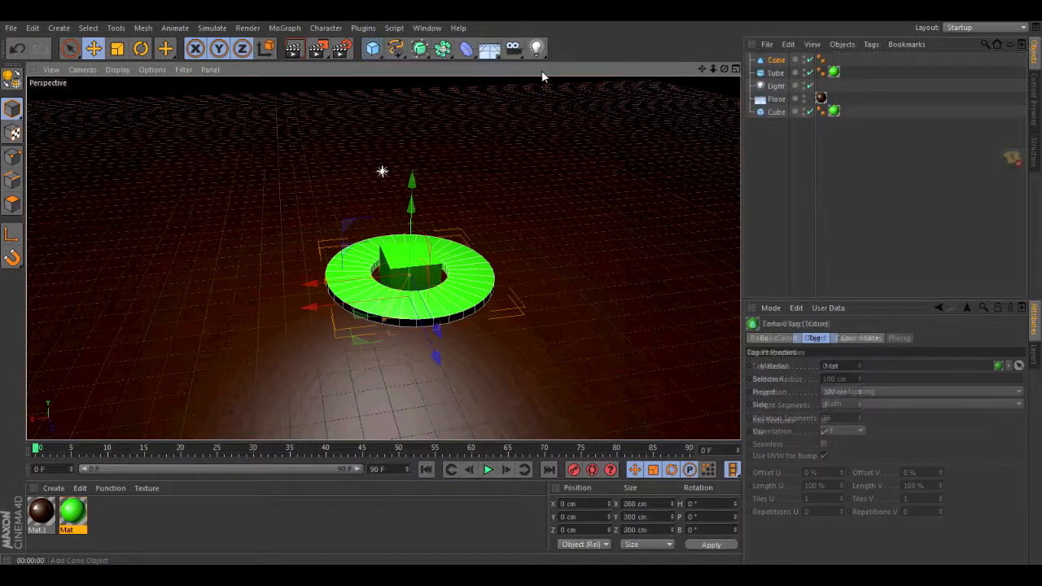
{"action": "left_click_drag", "start_coordinate": [411, 205], "coordinate": [416, 143]}
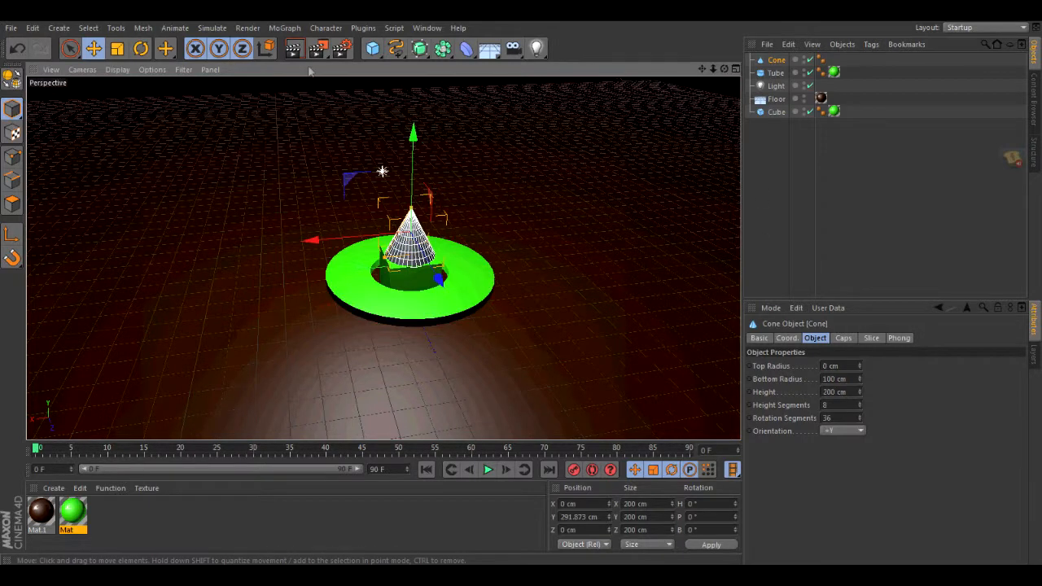
Scale the cone up uniformly to about 783 cm and raise it to a Y position of about 544 cm.
{"action": "left_click", "coordinate": [116, 49]}
{"action": "left_click_drag", "start_coordinate": [317, 244], "coordinate": [33, 249]}
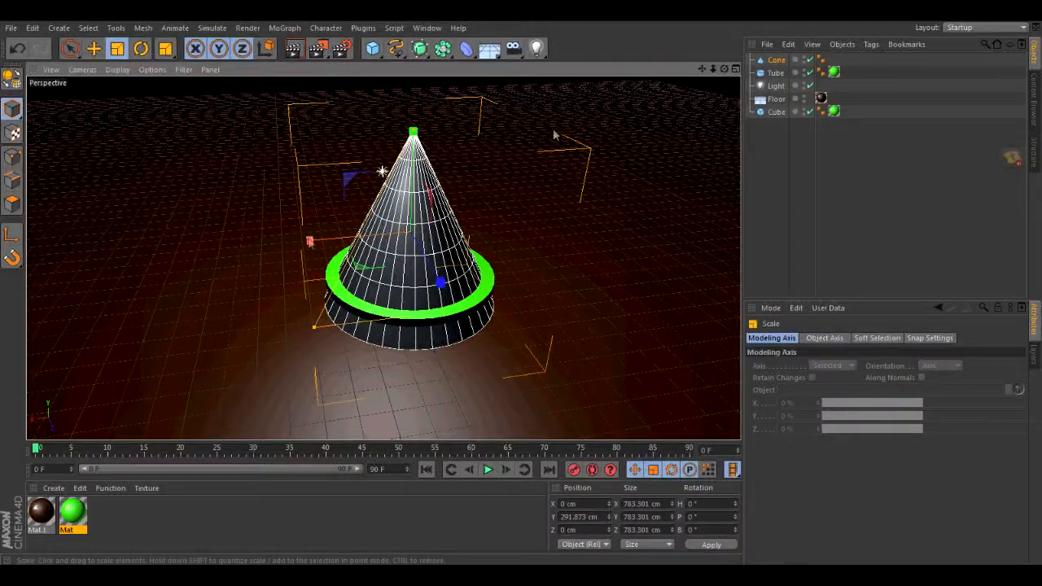
{"action": "left_click", "coordinate": [94, 48]}
{"action": "left_click_drag", "start_coordinate": [411, 135], "coordinate": [413, 57]}
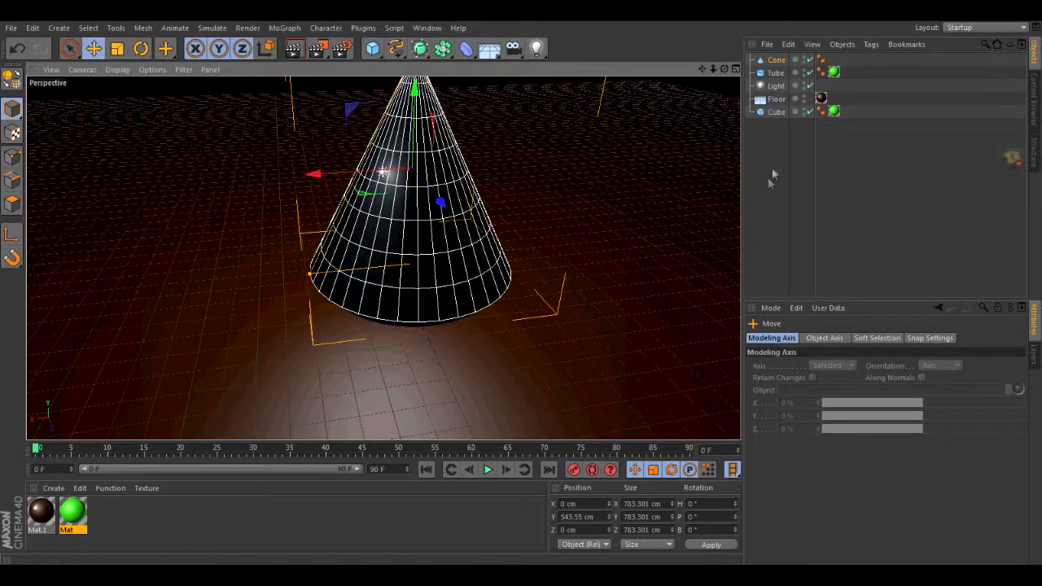
Apply the green material to the cone and render the active view.
{"action": "left_click_drag", "start_coordinate": [77, 508], "coordinate": [391, 245]}
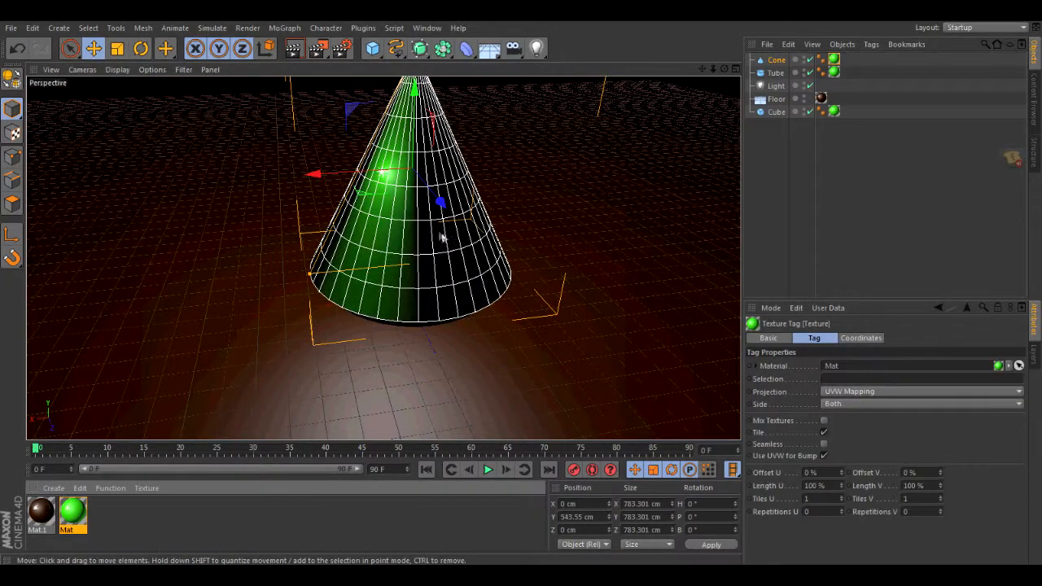
{"action": "left_click_drag", "start_coordinate": [721, 74], "coordinate": [383, 257]}
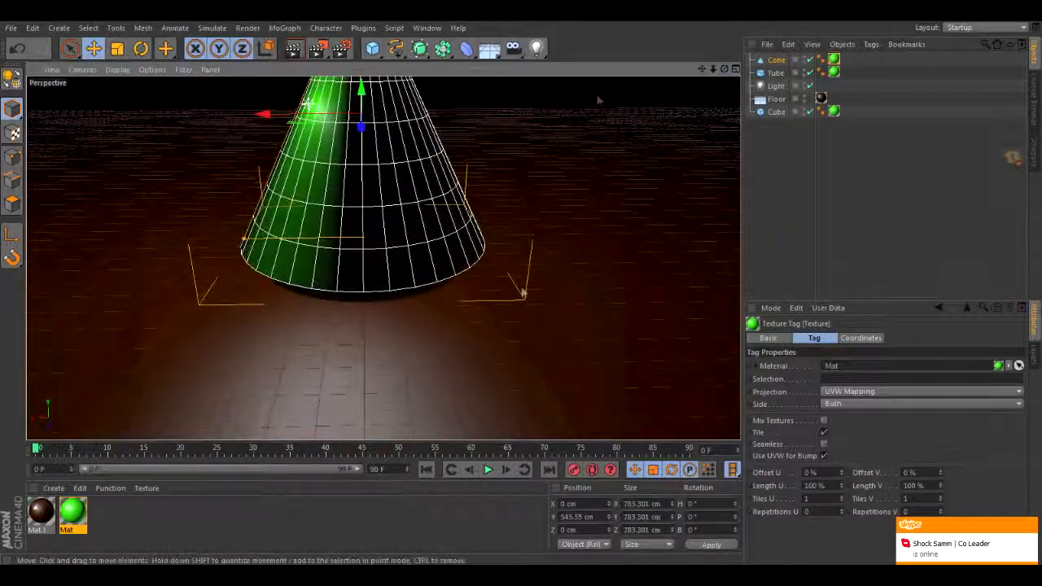
{"action": "left_click", "coordinate": [295, 49]}
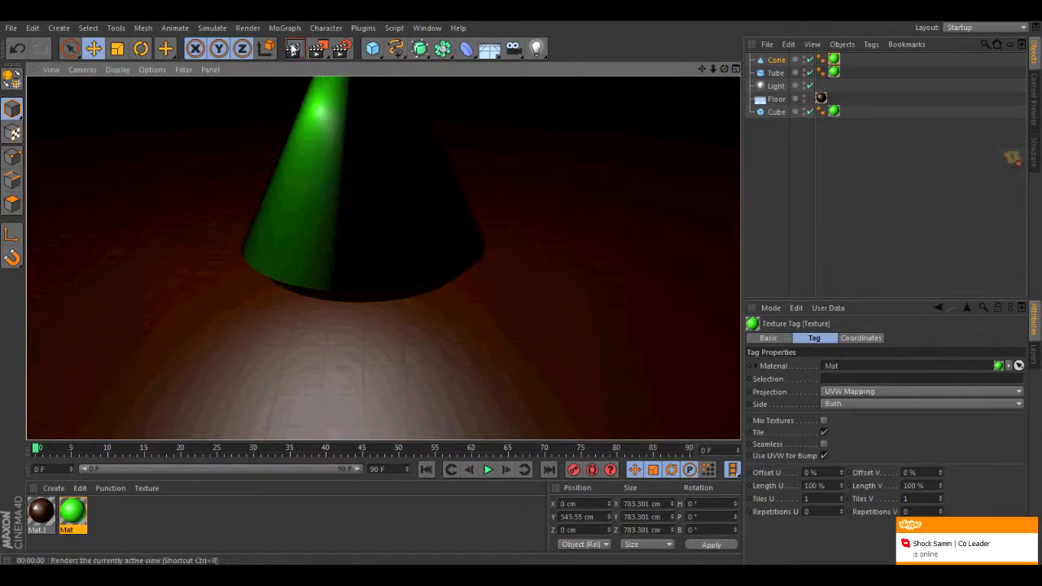
Add a Bend deformer as a child of the cone and move the cone to the end of the object list.
{"action": "left_click_drag", "start_coordinate": [706, 70], "coordinate": [469, 73]}
{"action": "left_click", "coordinate": [468, 49]}
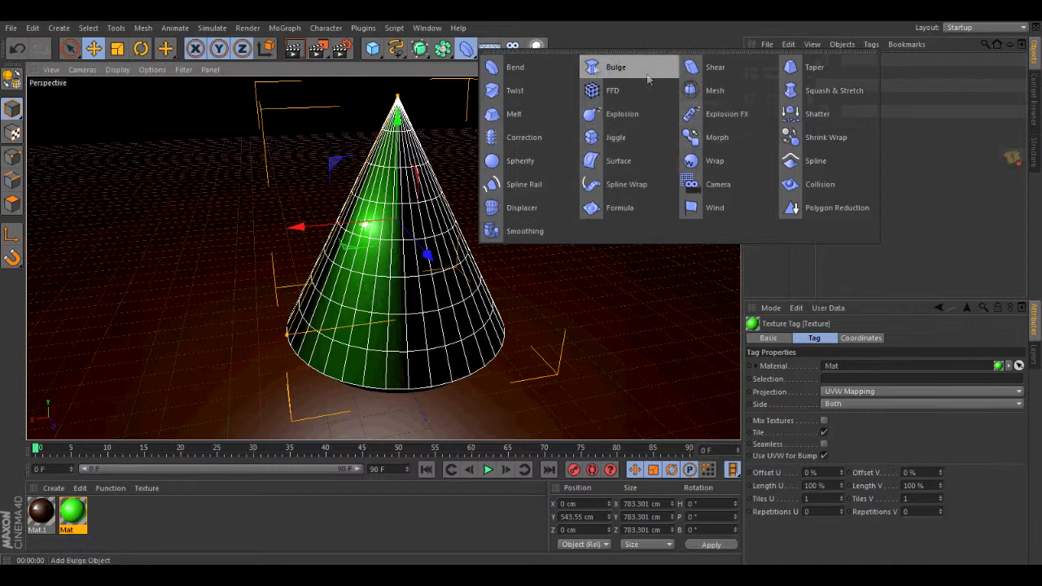
{"action": "left_click", "coordinate": [530, 66]}
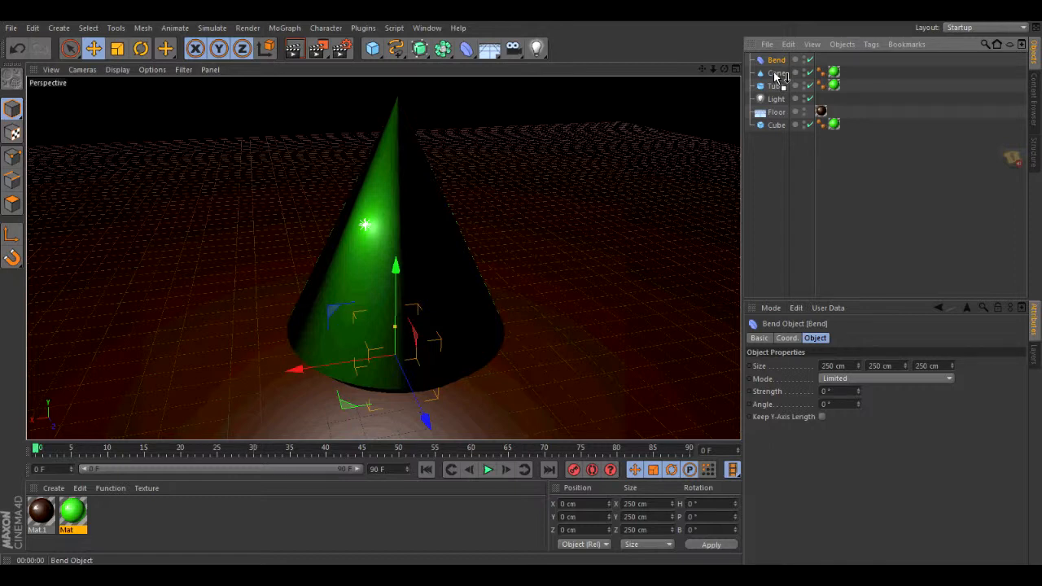
{"action": "left_click_drag", "start_coordinate": [776, 76], "coordinate": [776, 77]}
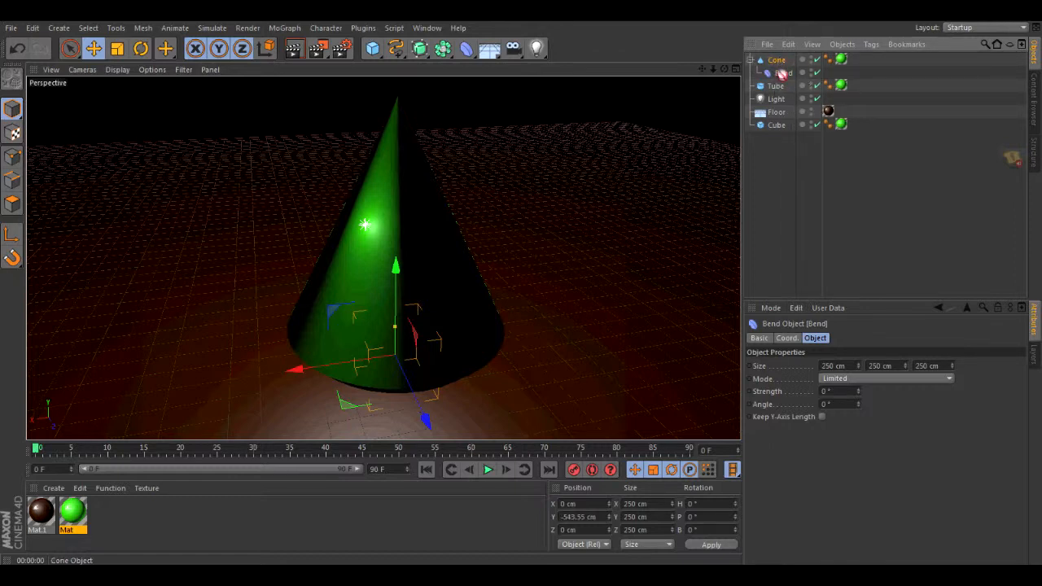
{"action": "left_click_drag", "start_coordinate": [770, 124], "coordinate": [771, 144]}
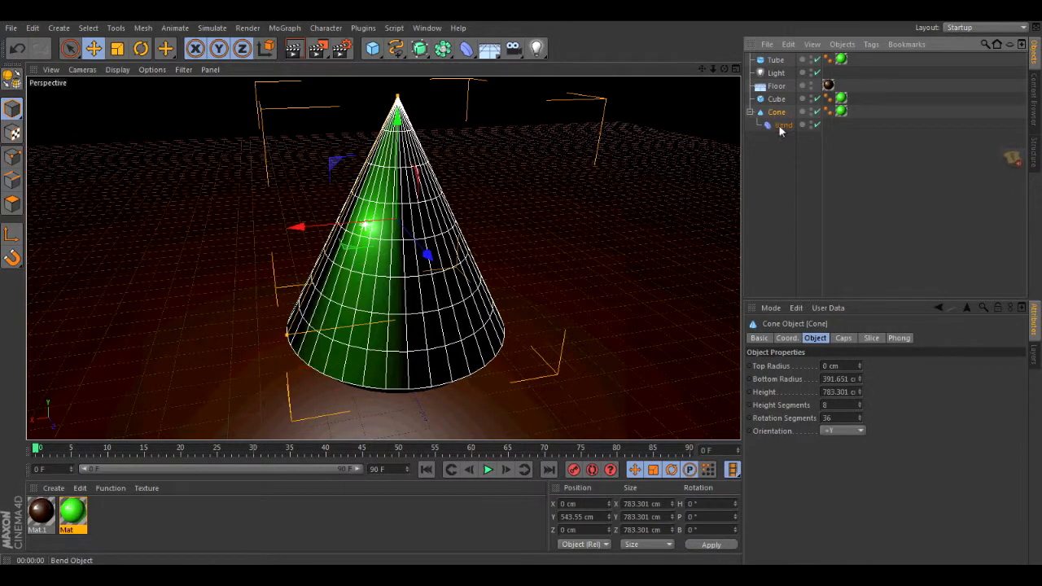
Delete the Bend deformer nested under the cone.
{"action": "right_click", "coordinate": [779, 128]}
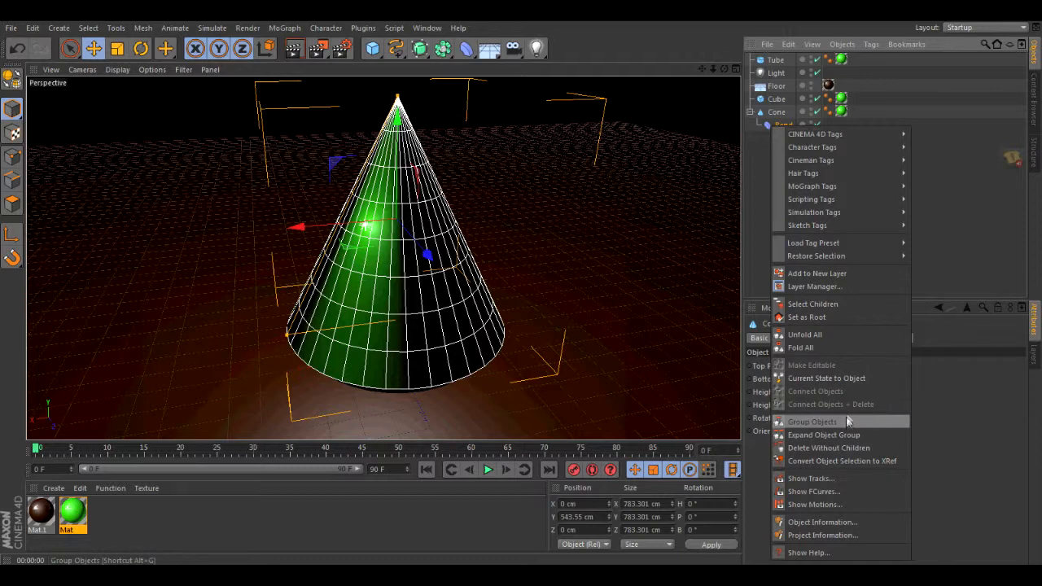
{"action": "left_click", "coordinate": [756, 232]}
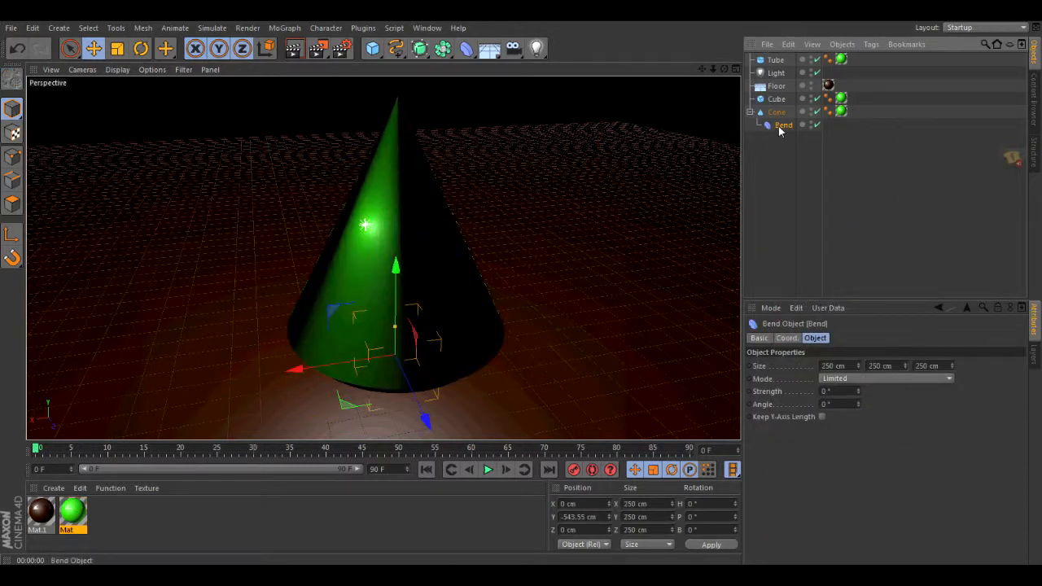
{"action": "key", "text": "Delete"}
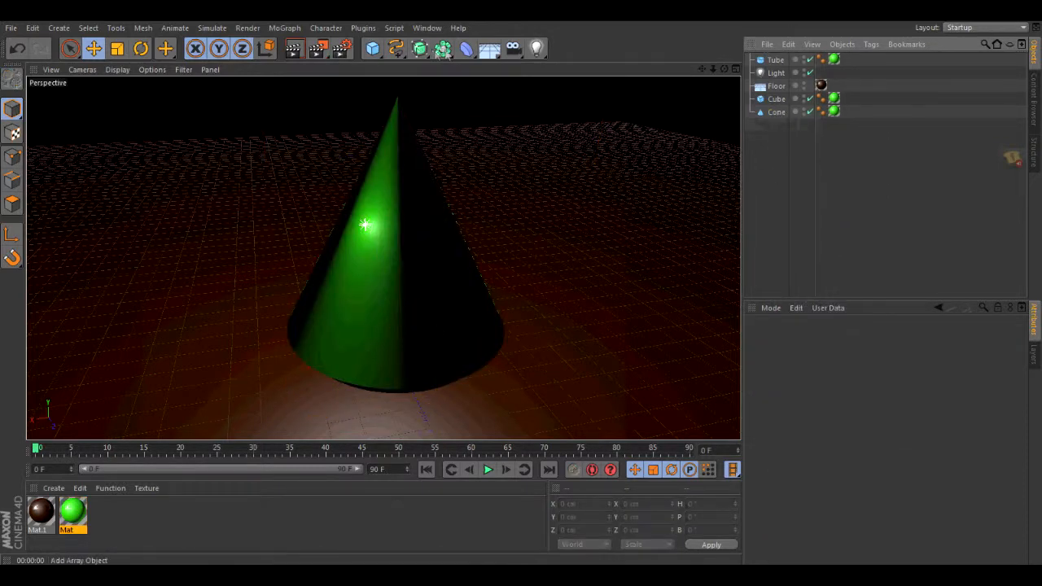
Add a new Bend deformer and make the cone its child.
{"action": "left_click", "coordinate": [465, 49]}
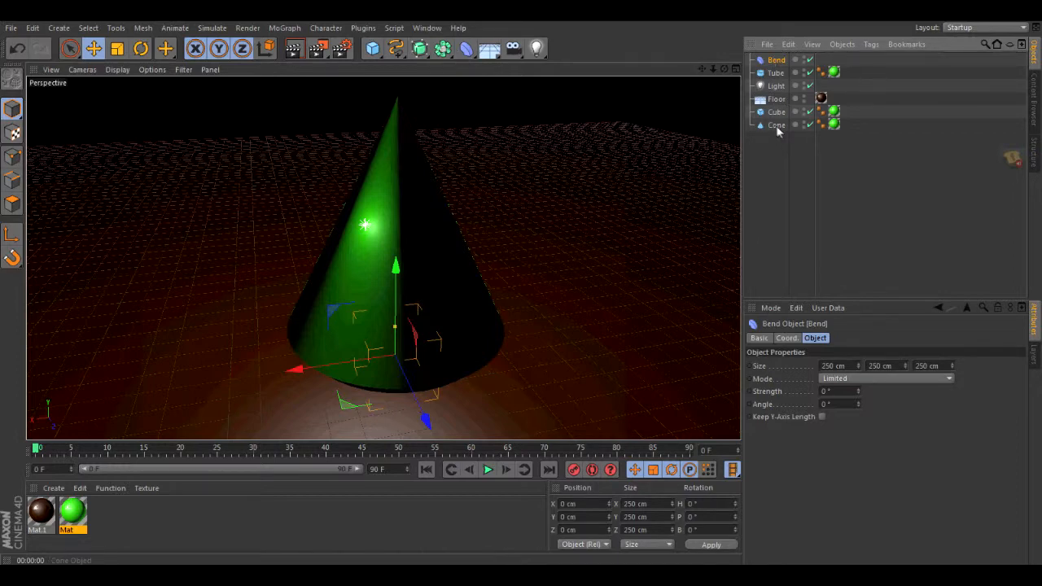
{"action": "left_click_drag", "start_coordinate": [777, 63], "coordinate": [776, 63]}
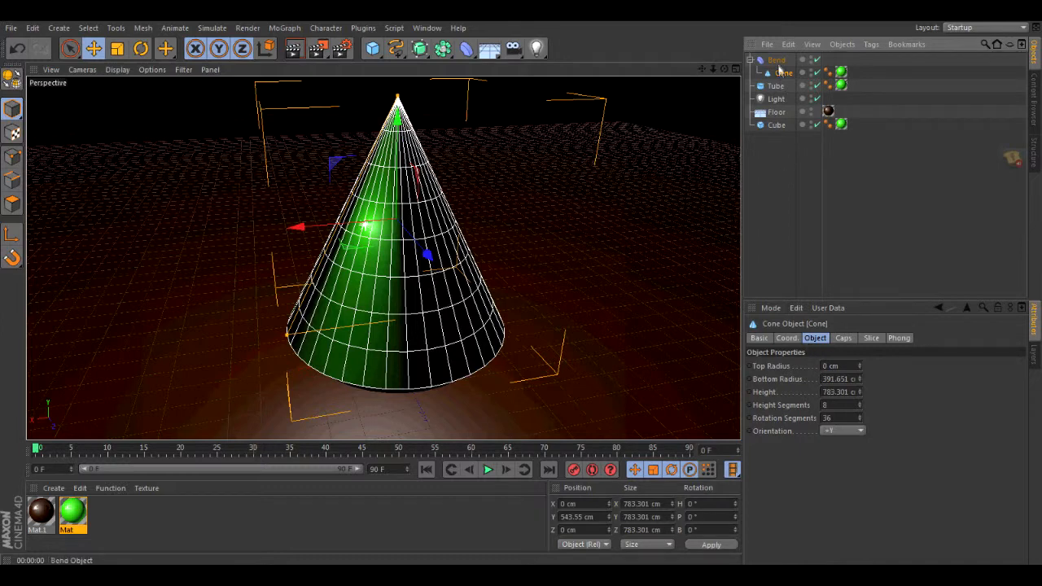
Set the Bend deformer's size to about 1931 × 819 × 1270 cm.
{"action": "left_click", "coordinate": [776, 62]}
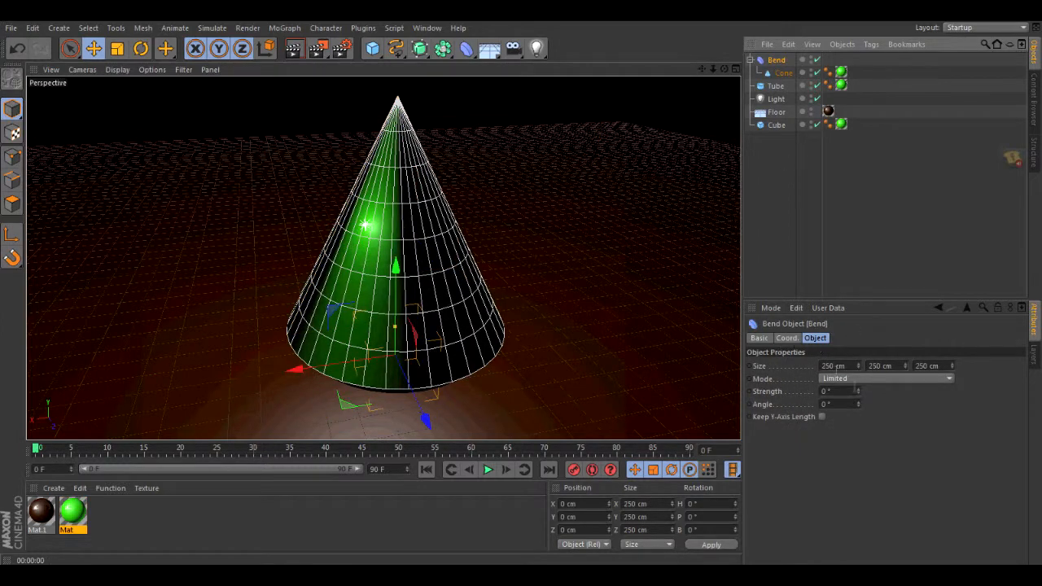
{"action": "left_click_drag", "start_coordinate": [858, 366], "coordinate": [852, 429]}
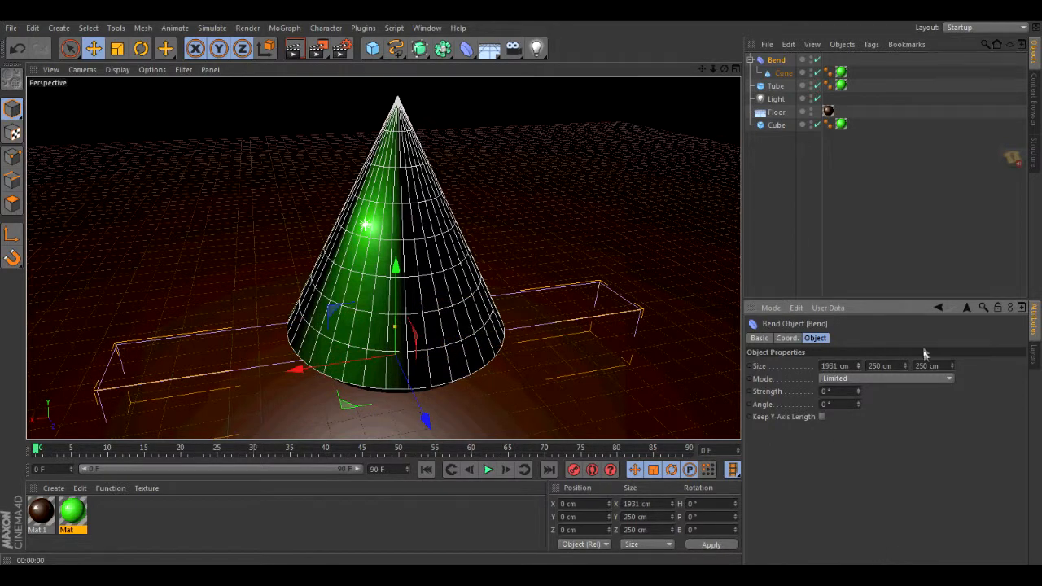
{"action": "left_click_drag", "start_coordinate": [906, 367], "coordinate": [907, 370]}
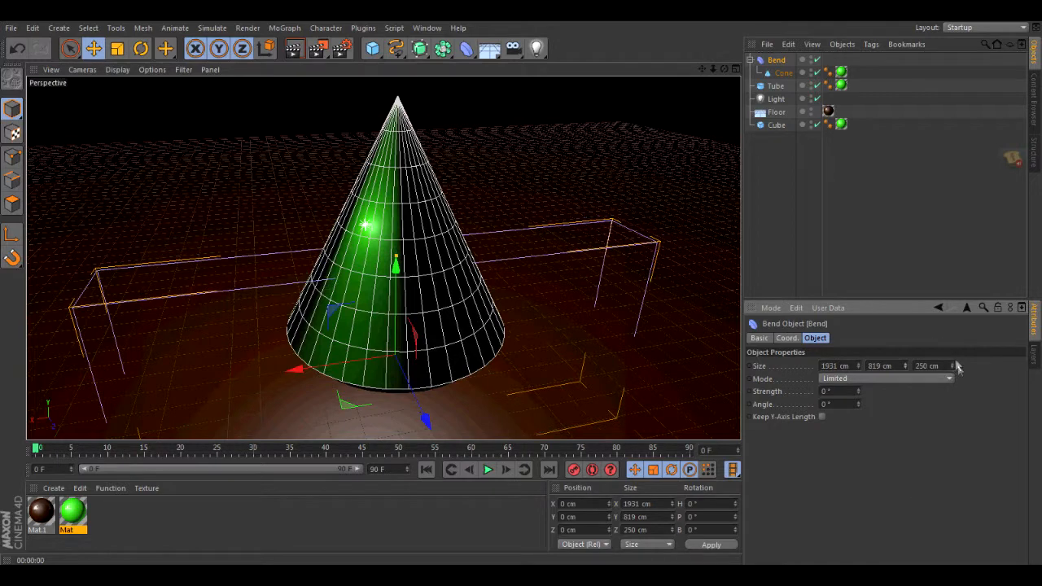
{"action": "left_click_drag", "start_coordinate": [952, 366], "coordinate": [953, 353]}
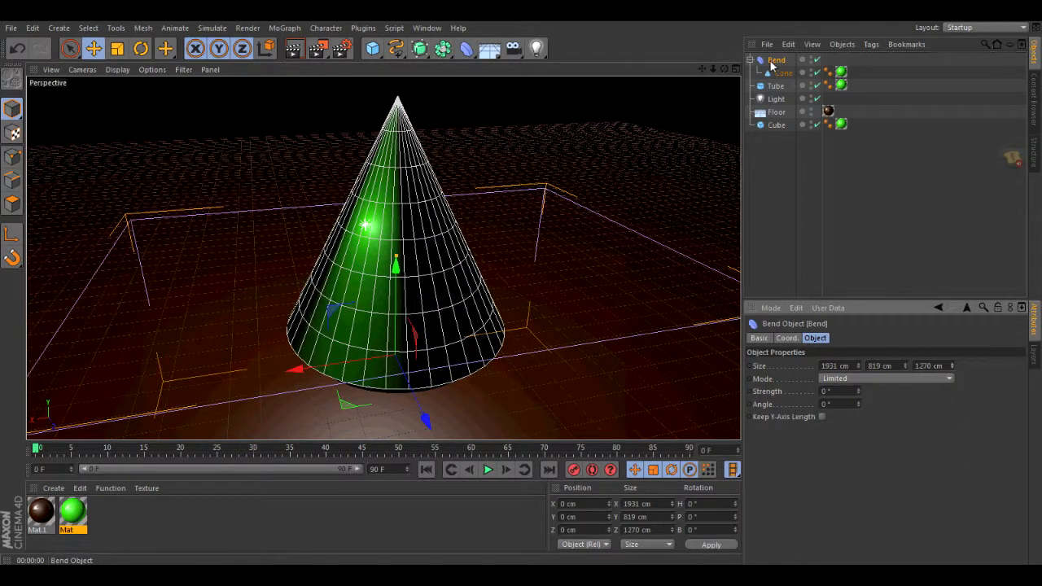
Move the cone out of the Bend deformer and make the Bend a child of the cone instead.
{"action": "left_click", "coordinate": [782, 76]}
{"action": "left_click_drag", "start_coordinate": [756, 50], "coordinate": [775, 61]}
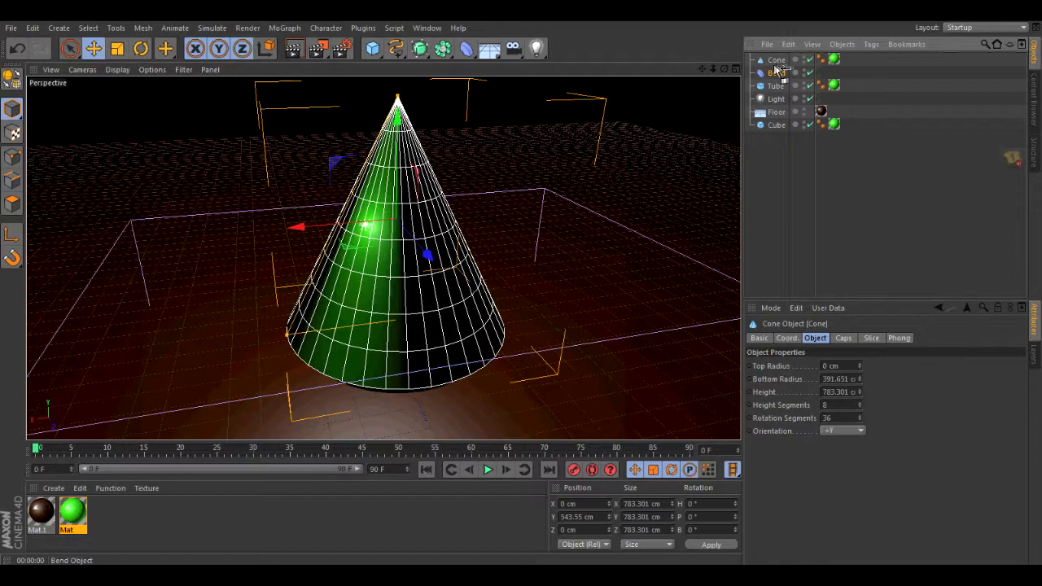
{"action": "left_click_drag", "start_coordinate": [782, 72], "coordinate": [778, 61]}
{"action": "left_click", "coordinate": [437, 218]}
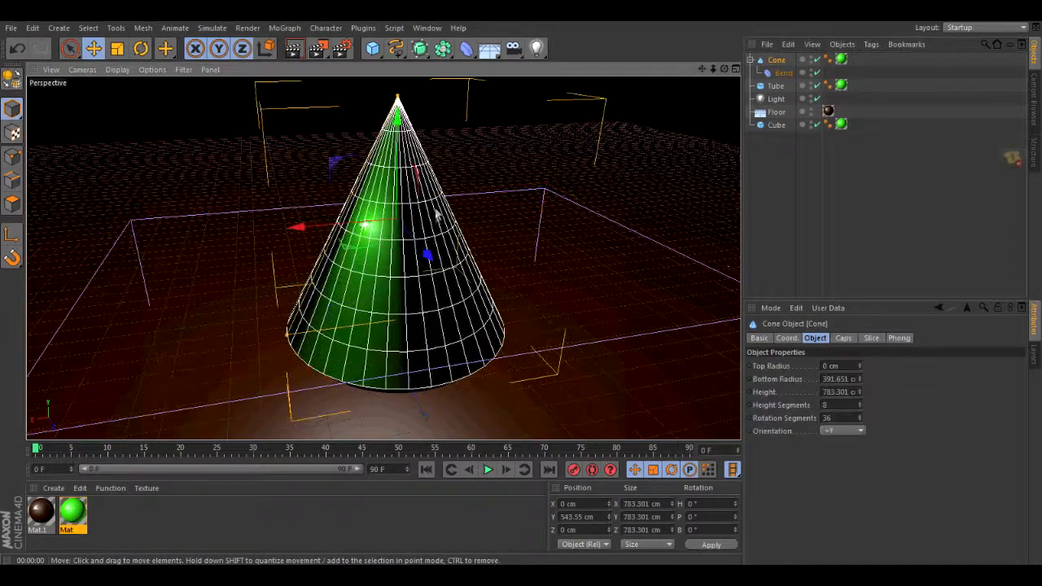
Add an Array object and make the cone, with its nested Bend, a child of it.
{"action": "left_click_drag", "start_coordinate": [723, 69], "coordinate": [383, 258]}
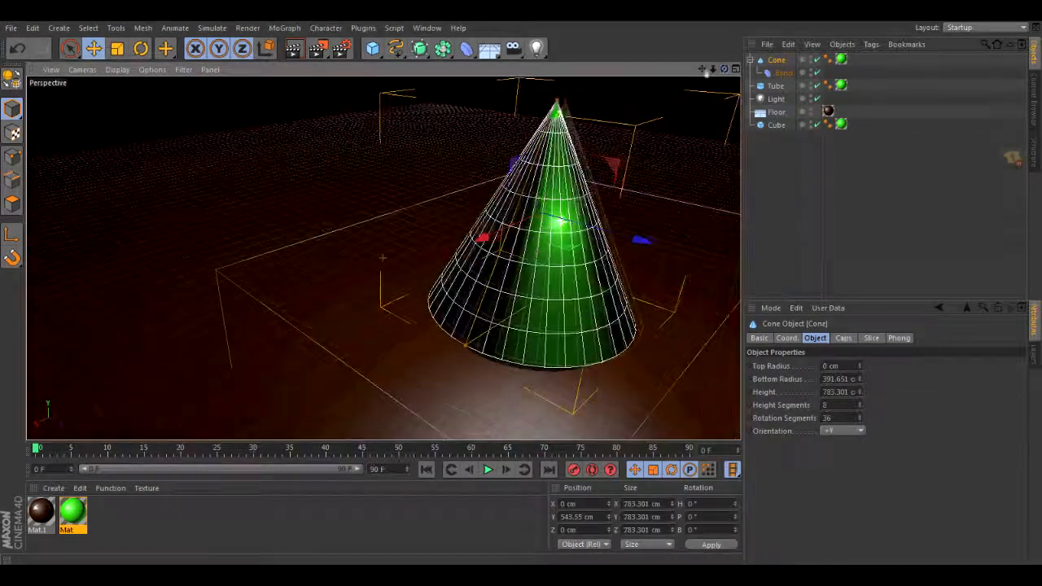
{"action": "left_click", "coordinate": [442, 48]}
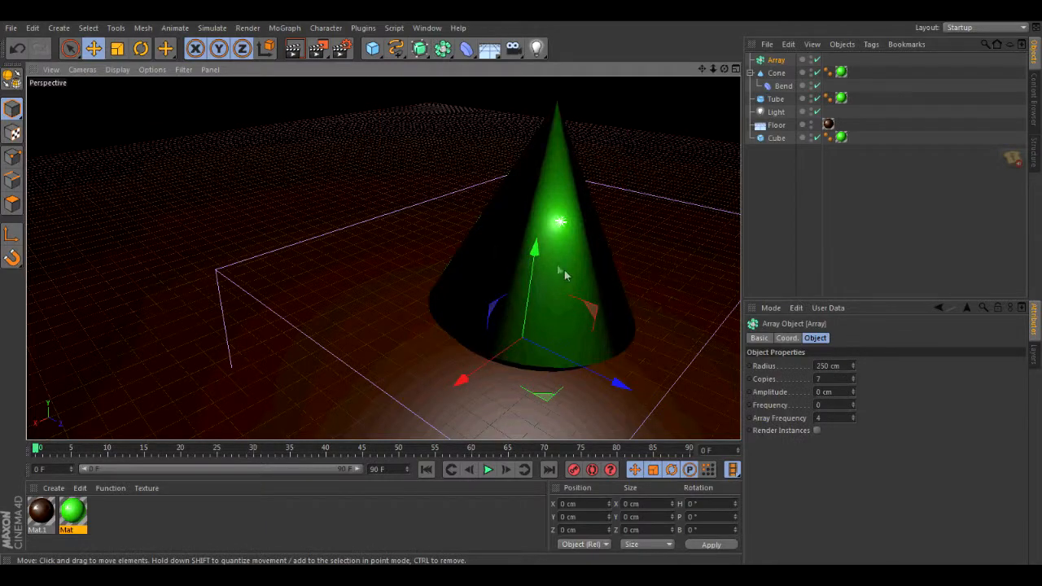
{"action": "left_click_drag", "start_coordinate": [776, 73], "coordinate": [719, 155]}
Render the arrayed cones in the viewport from a closer, raised viewpoint.
{"action": "left_click_drag", "start_coordinate": [382, 258], "coordinate": [285, 250]}
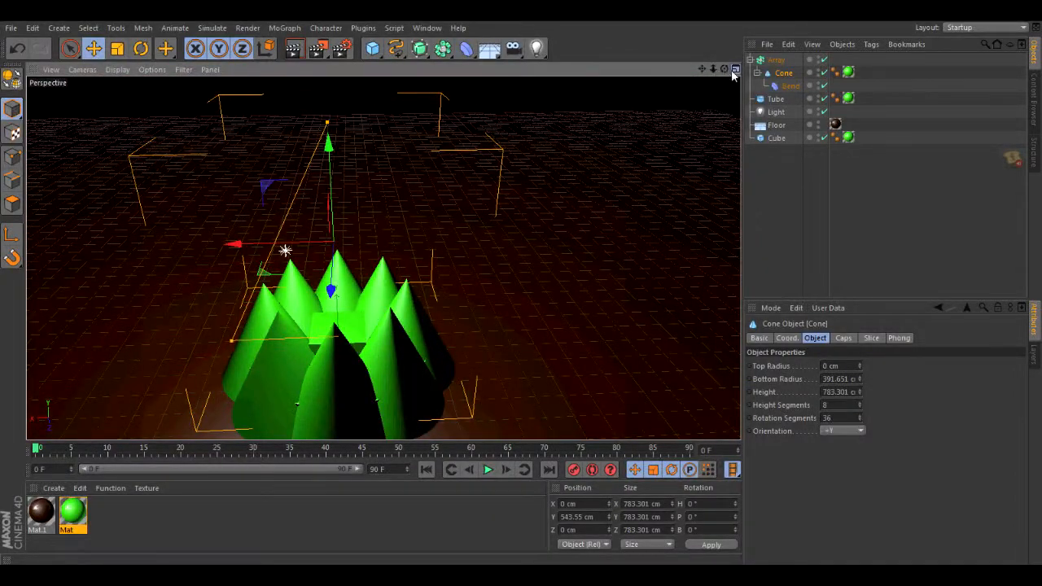
{"action": "left_click_drag", "start_coordinate": [725, 69], "coordinate": [382, 257]}
{"action": "mouse_move", "coordinate": [714, 71]}
{"action": "left_mouse_down"}
{"action": "mouse_move", "coordinate": [382, 257]}
{"action": "mouse_move", "coordinate": [701, 71]}
{"action": "left_mouse_up"}
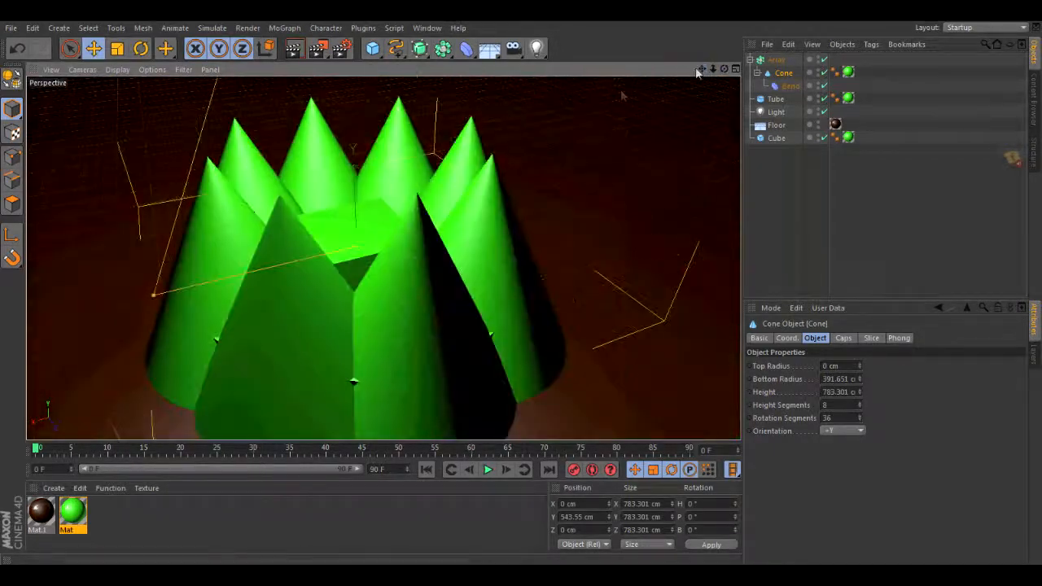
{"action": "left_click", "coordinate": [294, 49]}
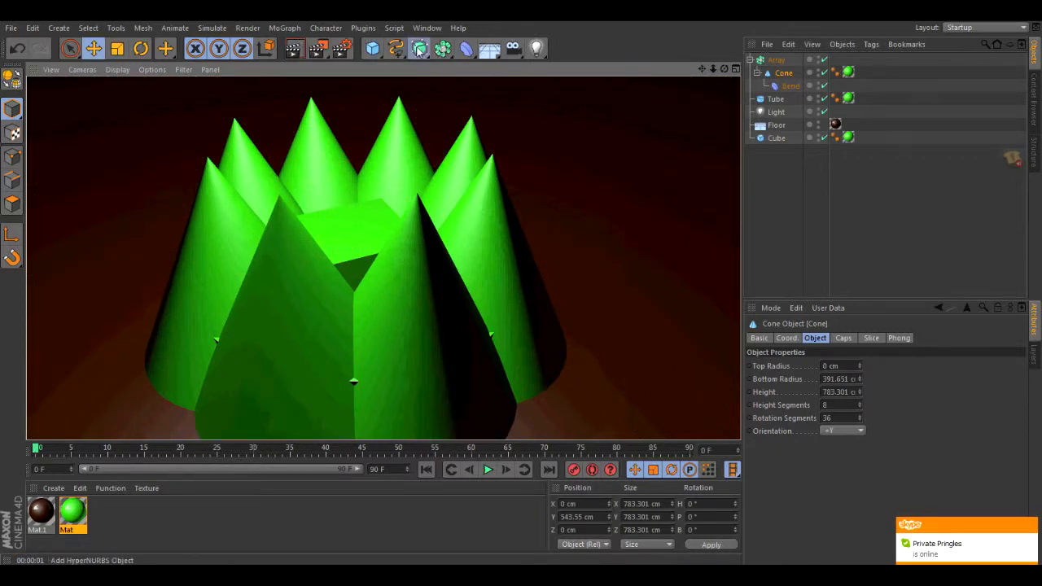
Add a Loft NURBS object and make the array its child.
{"action": "left_click", "coordinate": [419, 48]}
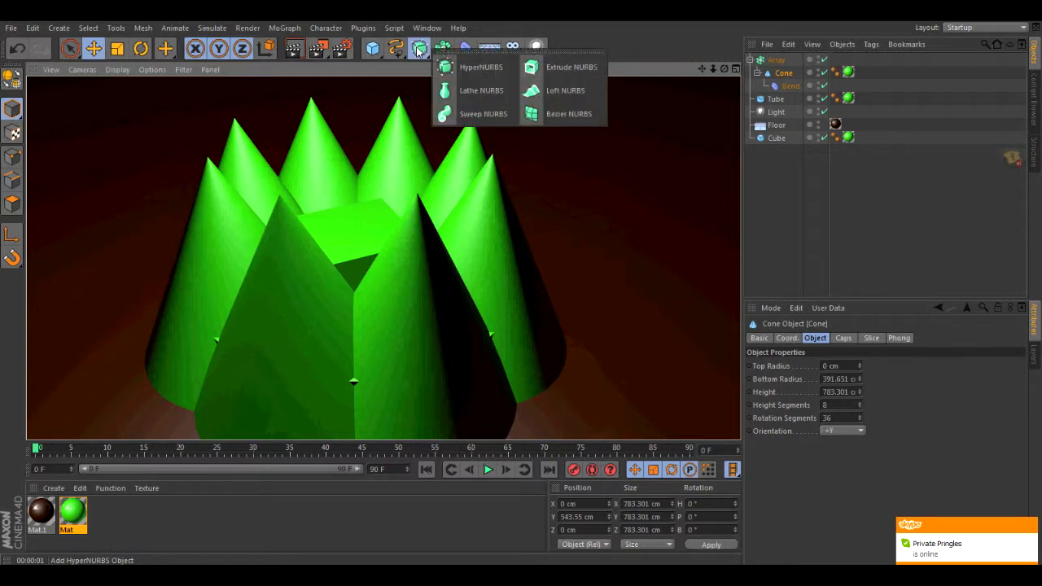
{"action": "left_click", "coordinate": [563, 91]}
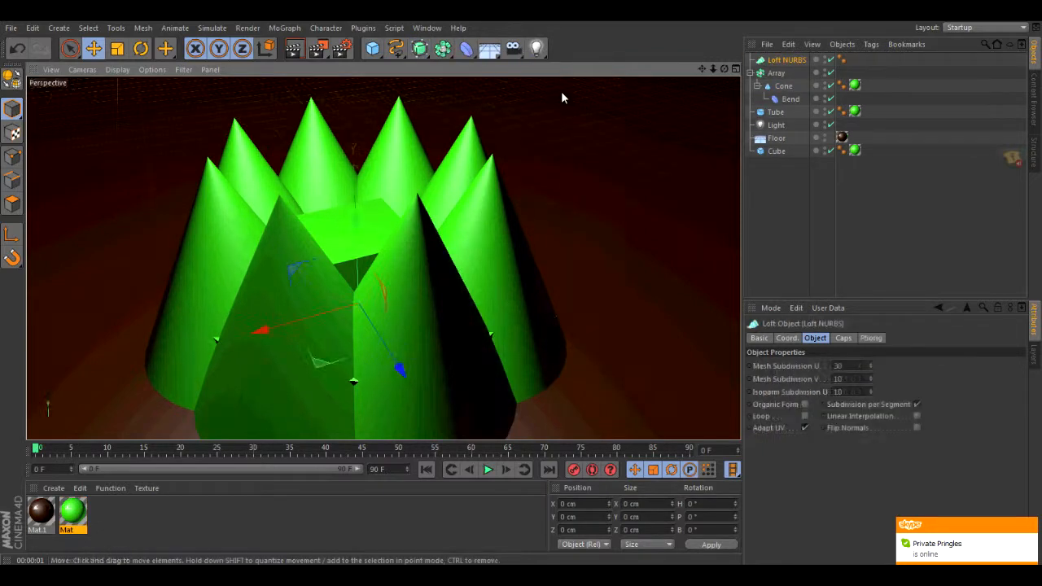
{"action": "left_click", "coordinate": [773, 75]}
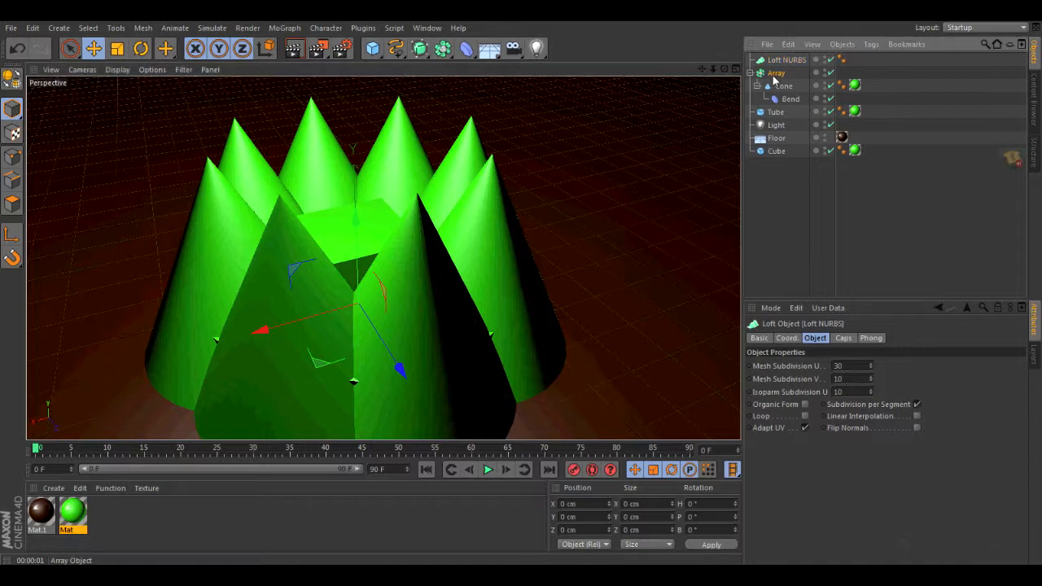
{"action": "left_click_drag", "start_coordinate": [781, 63], "coordinate": [778, 61]}
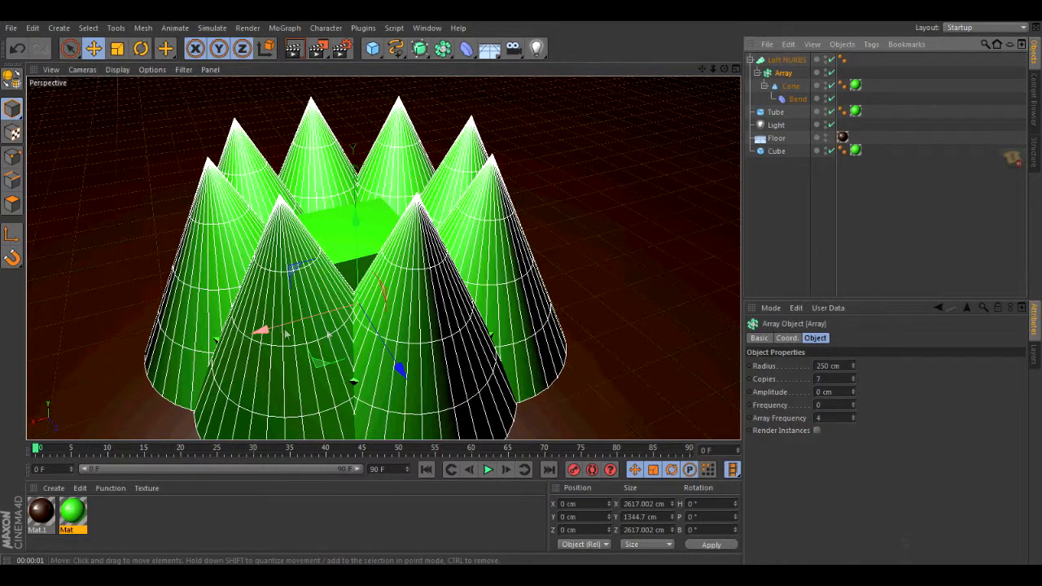
{"action": "left_click", "coordinate": [786, 338]}
{"action": "left_click", "coordinate": [815, 338]}
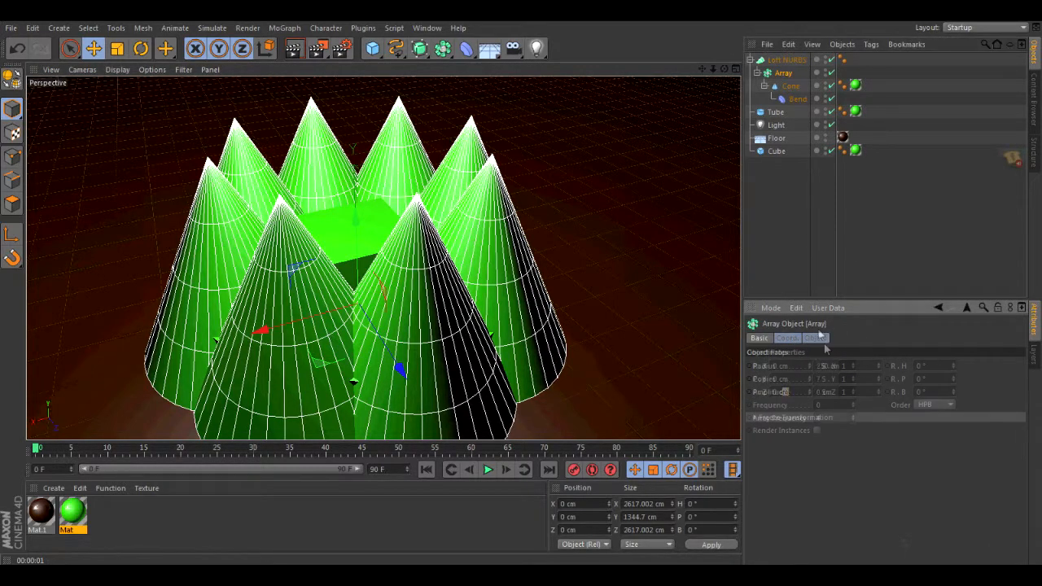
{"action": "left_click", "coordinate": [827, 365]}
Set the Loft NURBS mesh subdivision to U 66 and V 27 with isoparm subdivision 3, and move it to about -28, 300, -213 cm.
{"action": "left_click", "coordinate": [783, 60]}
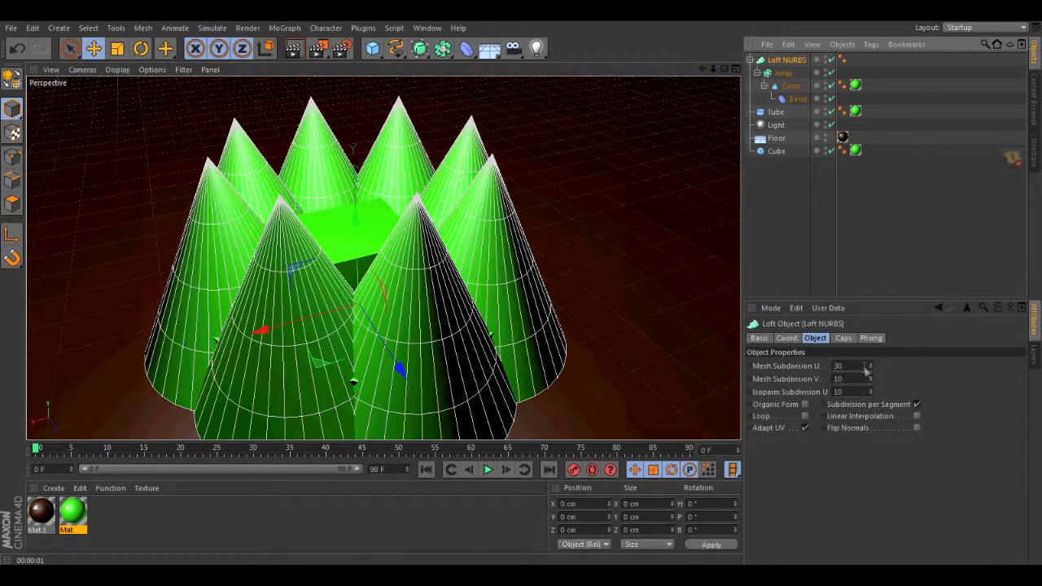
{"action": "left_click_drag", "start_coordinate": [870, 369], "coordinate": [870, 358]}
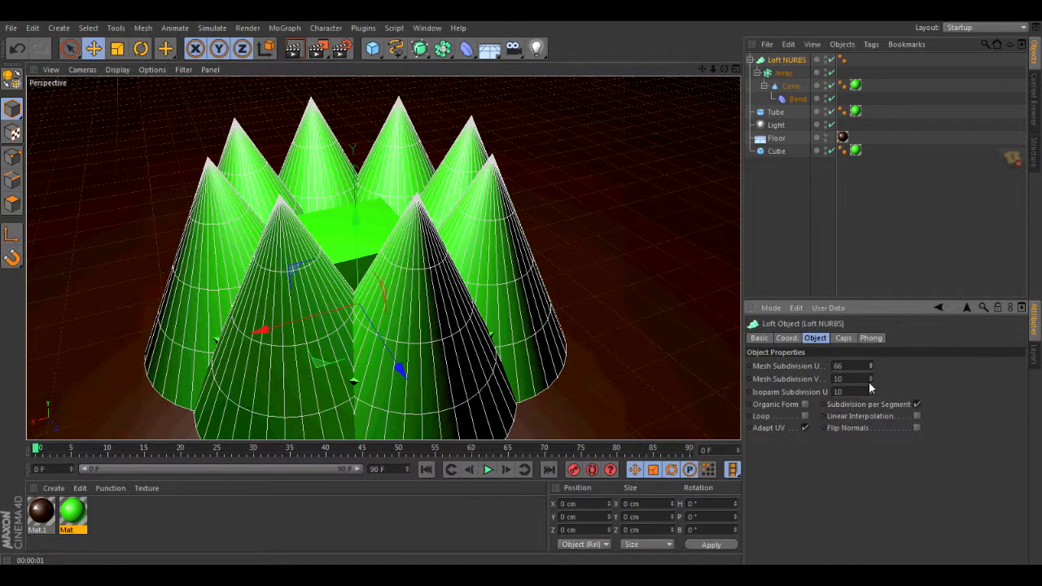
{"action": "left_click_drag", "start_coordinate": [449, 311], "coordinate": [294, 180]}
{"action": "left_click_drag", "start_coordinate": [724, 69], "coordinate": [382, 257]}
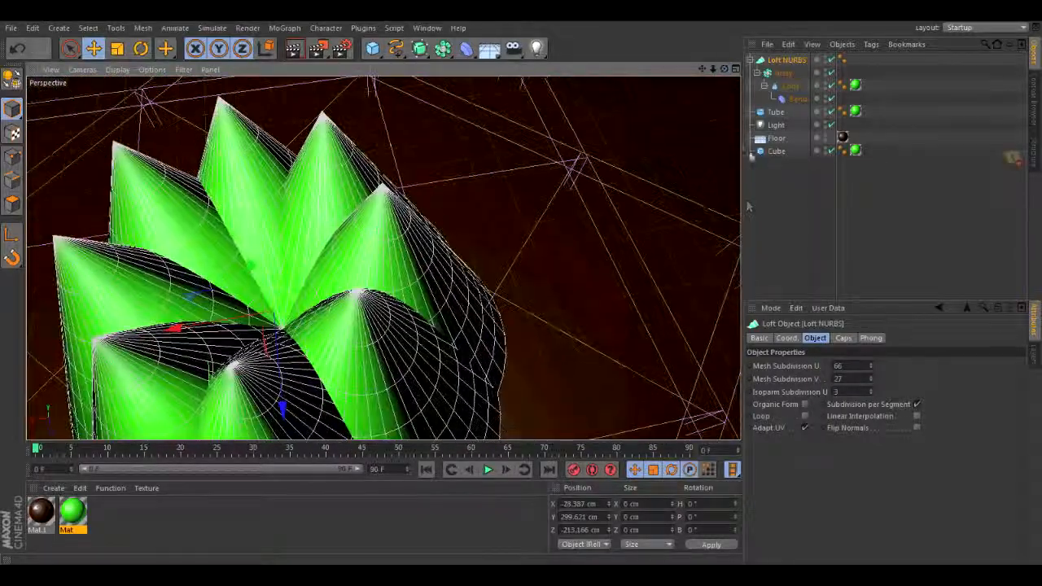
Set the array's number of copies to 83.
{"action": "left_click", "coordinate": [870, 338]}
{"action": "left_click", "coordinate": [843, 338]}
{"action": "left_click", "coordinate": [783, 73]}
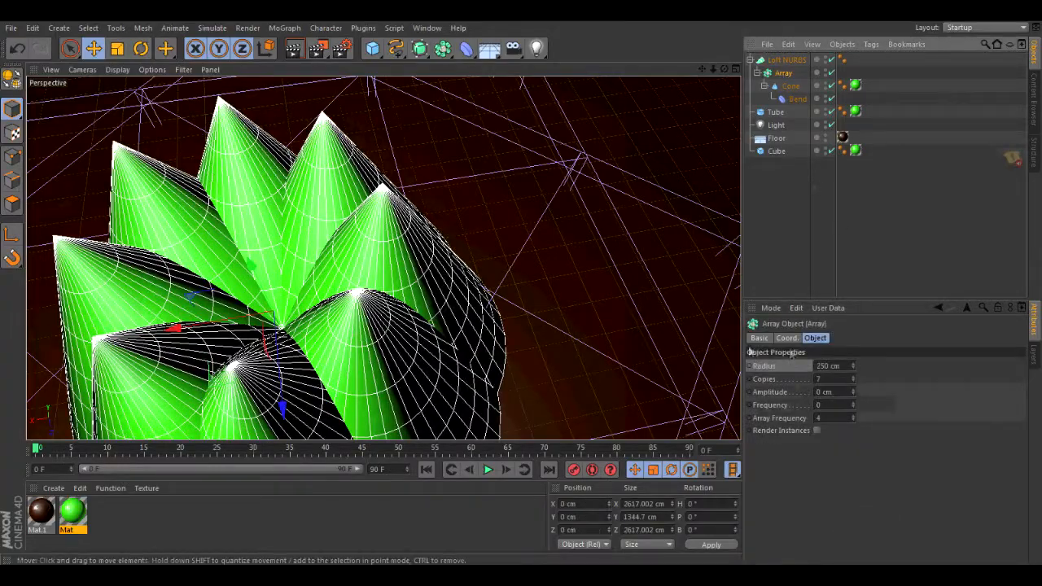
{"action": "left_click_drag", "start_coordinate": [853, 380], "coordinate": [891, 369]}
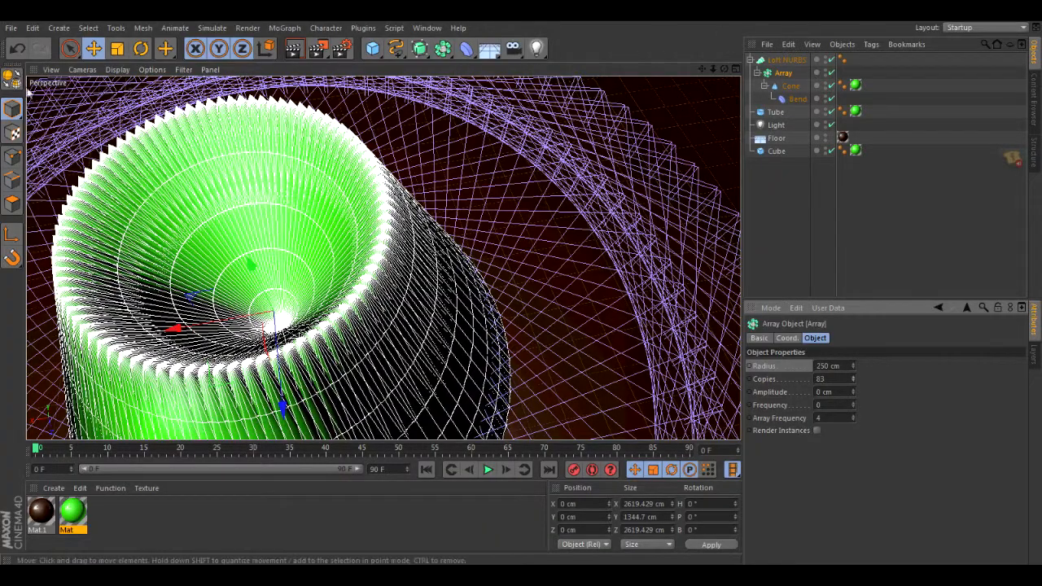
Render the dense ring of green cones in the viewport with its upper rim in view.
{"action": "left_click_drag", "start_coordinate": [701, 69], "coordinate": [585, 73]}
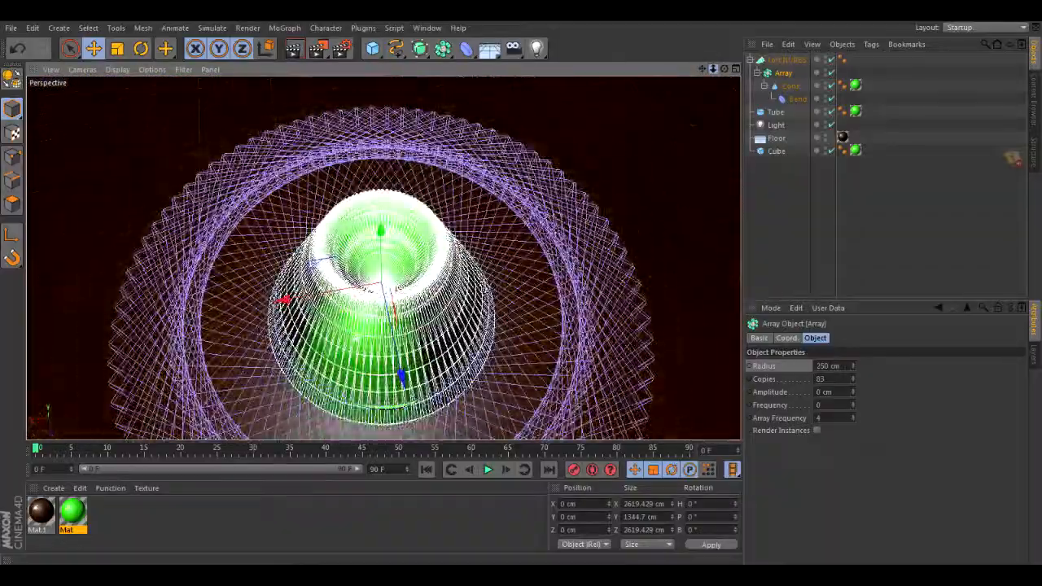
{"action": "left_click_drag", "start_coordinate": [724, 69], "coordinate": [838, 70]}
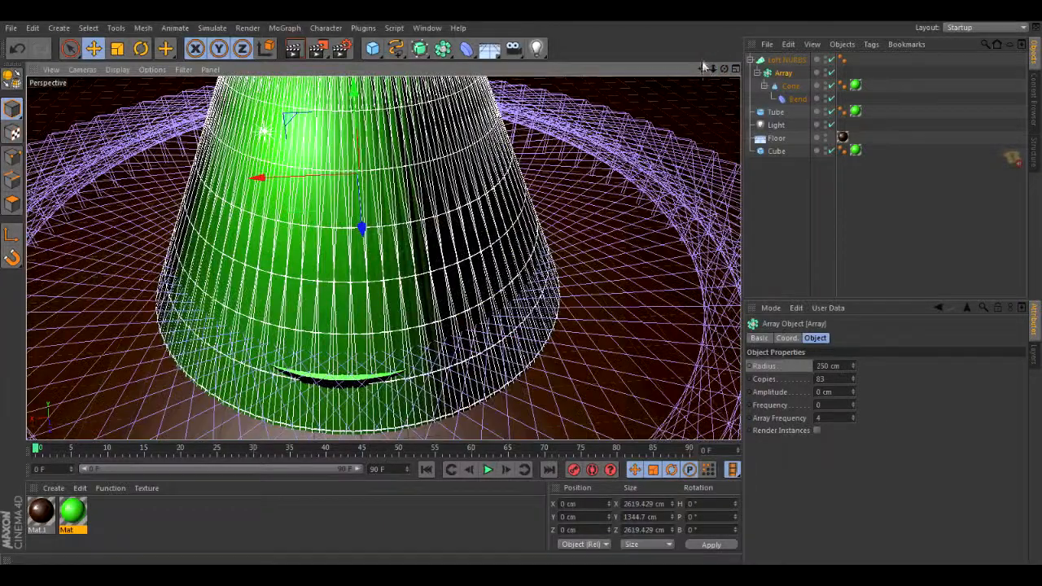
{"action": "left_click_drag", "start_coordinate": [702, 70], "coordinate": [705, 162]}
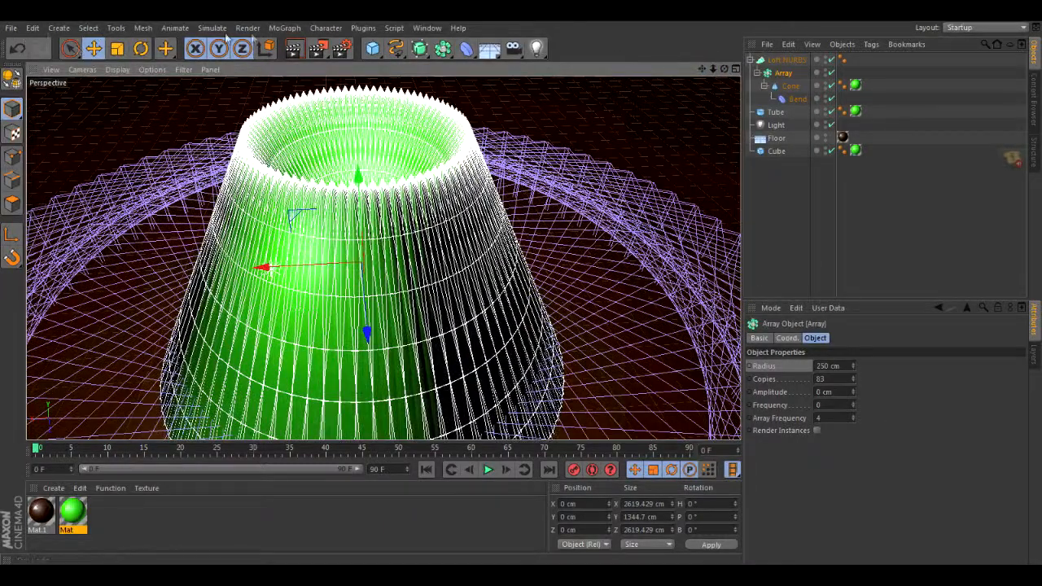
{"action": "left_click", "coordinate": [296, 50]}
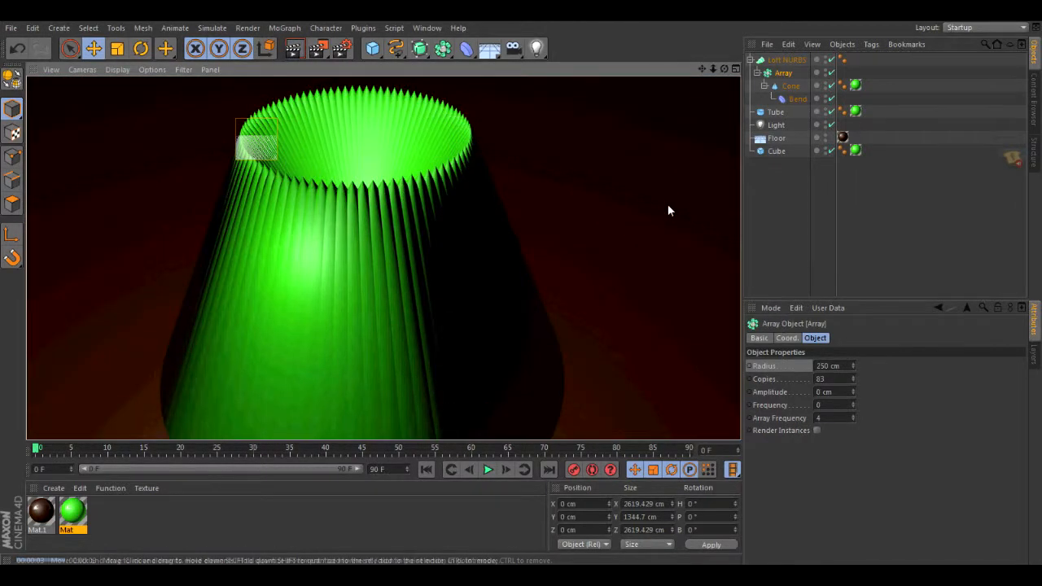
Apply the dark brown Mat.1 material to the array and its cone, and render the view.
{"action": "left_click_drag", "start_coordinate": [724, 69], "coordinate": [524, 292]}
{"action": "left_click_drag", "start_coordinate": [41, 511], "coordinate": [364, 209]}
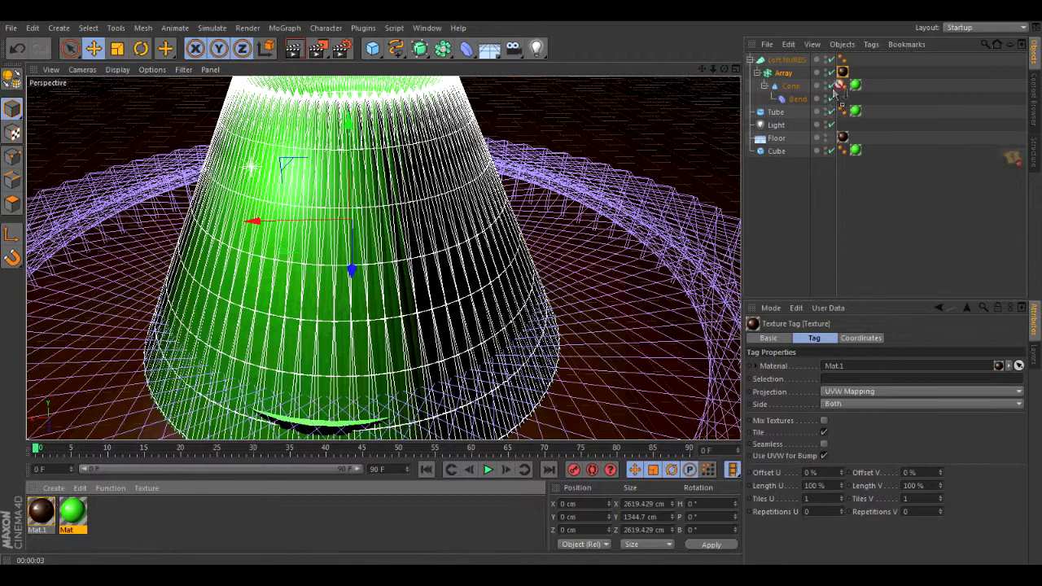
{"action": "left_click", "coordinate": [298, 50]}
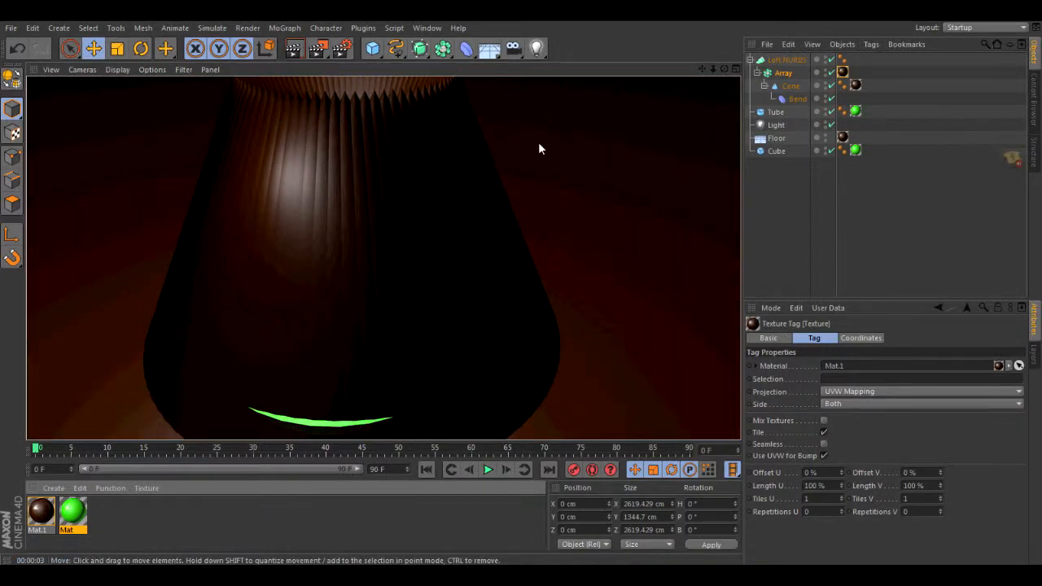
Delete the tube and render the brown array with its rim centred in the view.
{"action": "left_click", "coordinate": [774, 113]}
{"action": "key", "text": "Delete"}
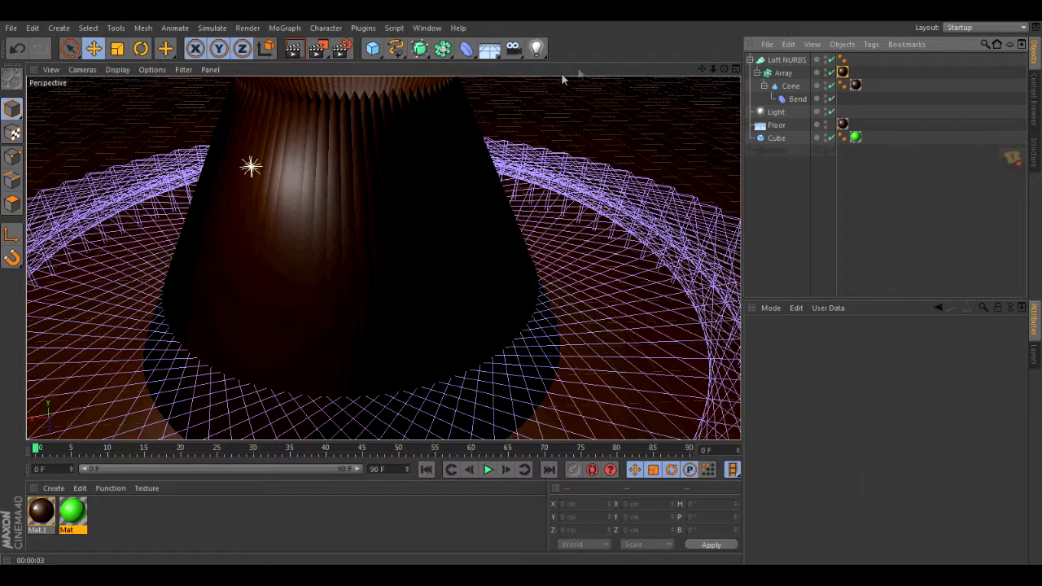
{"action": "left_click_drag", "start_coordinate": [702, 70], "coordinate": [730, 202]}
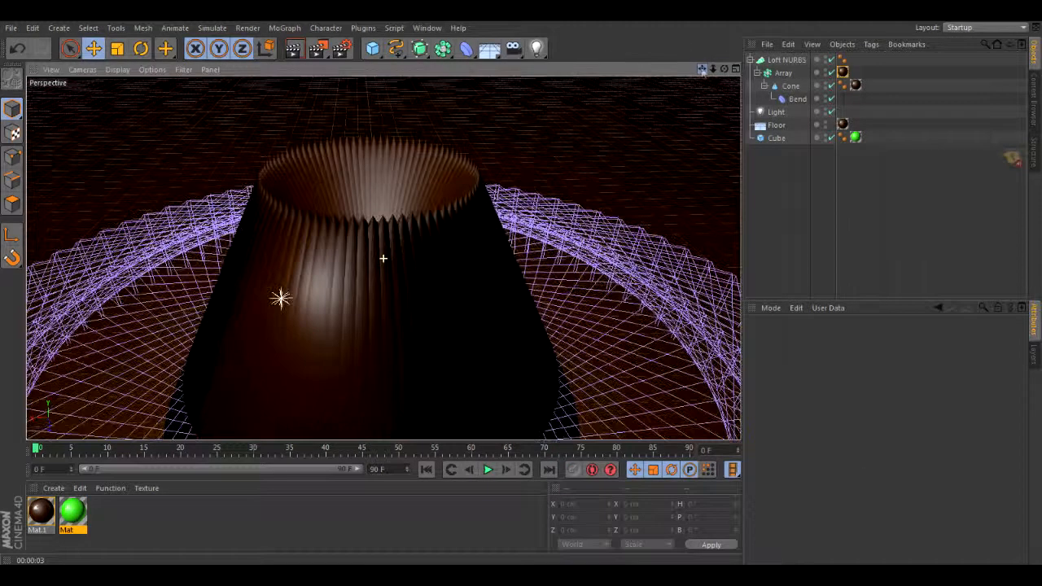
{"action": "left_click", "coordinate": [297, 48]}
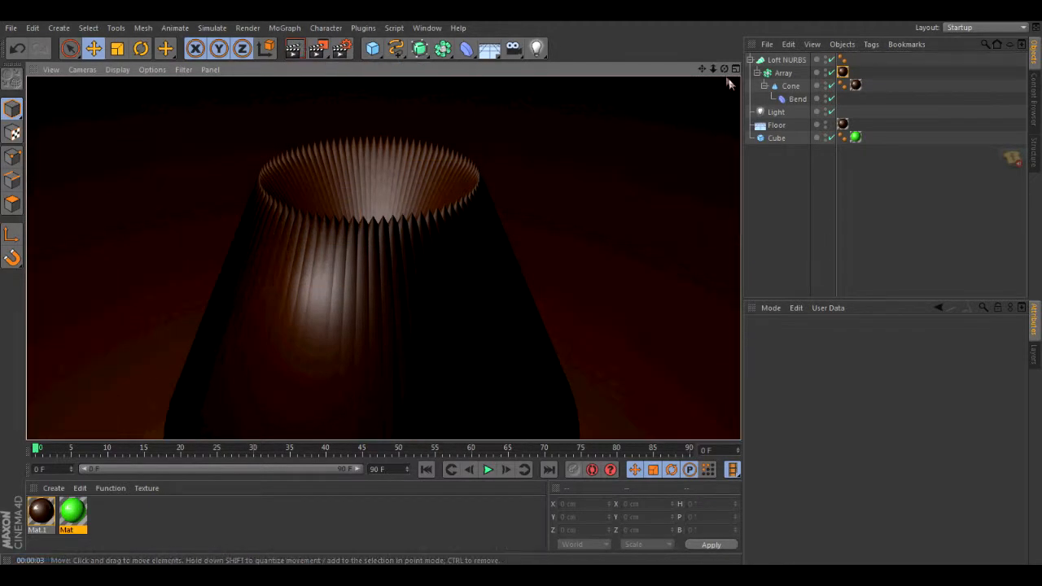
Render the brown array from a steeper viewpoint that looks down into its hollow centre.
{"action": "left_click_drag", "start_coordinate": [724, 69], "coordinate": [724, 148]}
{"action": "left_click_drag", "start_coordinate": [701, 69], "coordinate": [684, 33]}
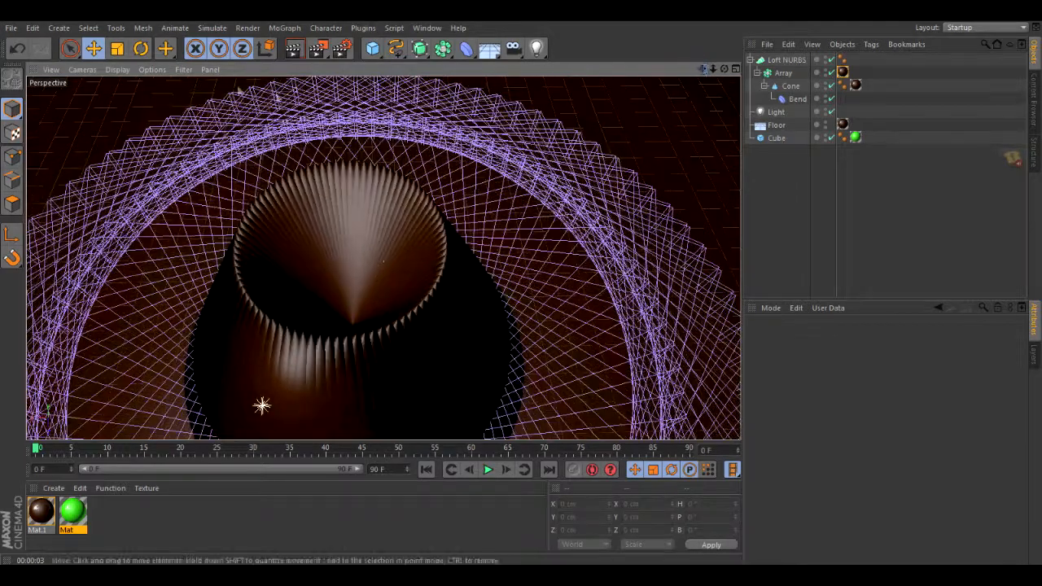
{"action": "left_click", "coordinate": [297, 51]}
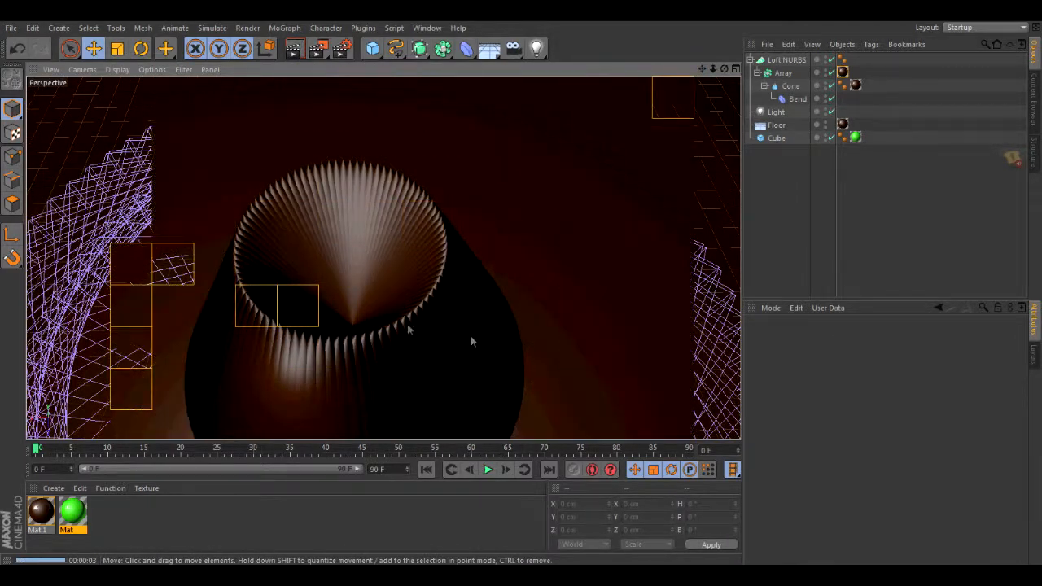
{"action": "left_click", "coordinate": [450, 250]}
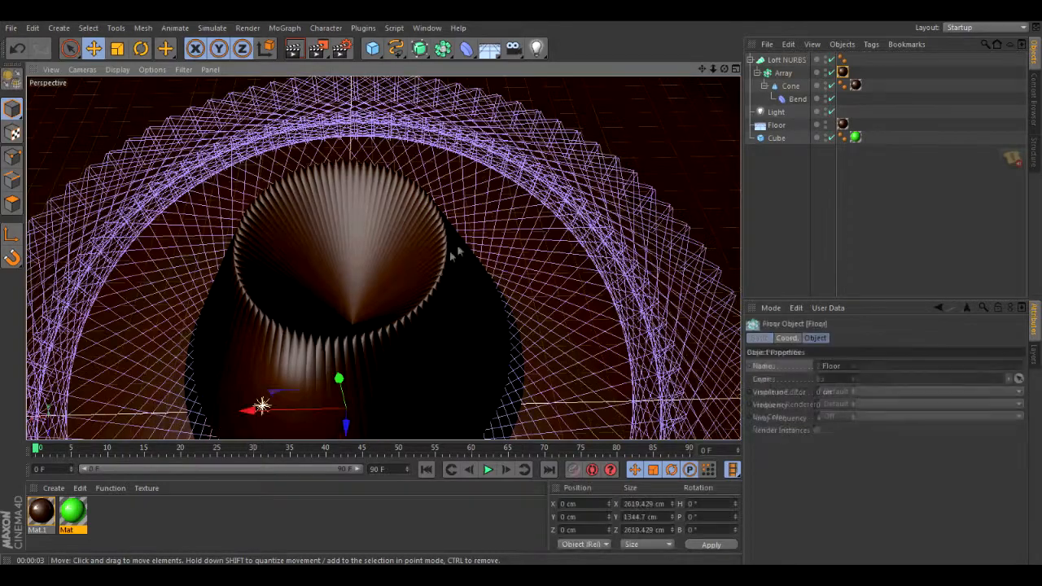
Try an array amplitude of 122 cm and reset it to 0 cm, with frequency 0.23 and array frequency 4.04.
{"action": "left_click", "coordinate": [783, 73]}
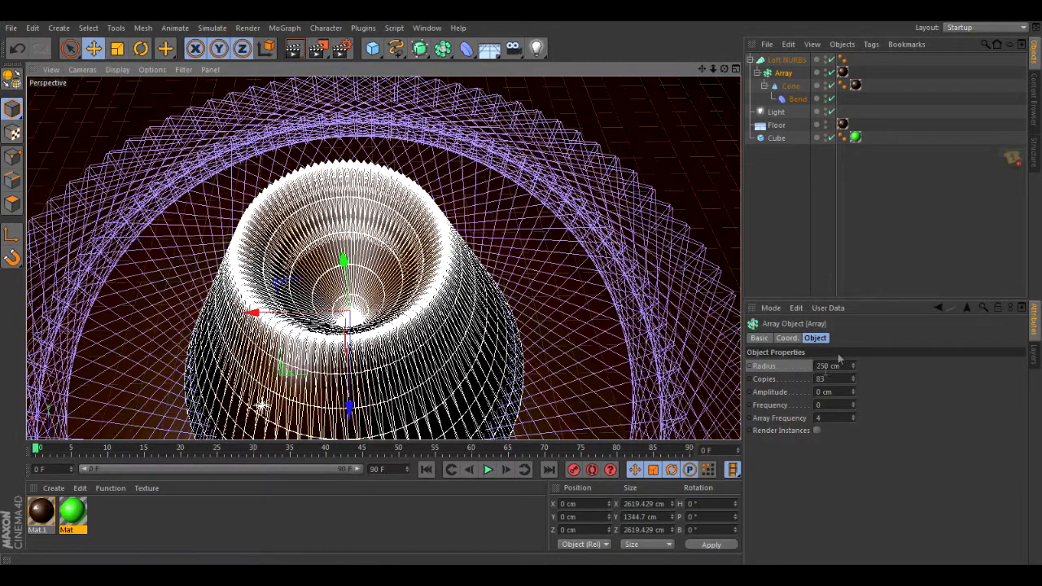
{"action": "mouse_move", "coordinate": [853, 393]}
{"action": "left_mouse_down"}
{"action": "mouse_move", "coordinate": [853, 346]}
{"action": "mouse_move", "coordinate": [852, 382]}
{"action": "mouse_move", "coordinate": [836, 383]}
{"action": "left_mouse_up"}
{"action": "left_click", "coordinate": [844, 392]}
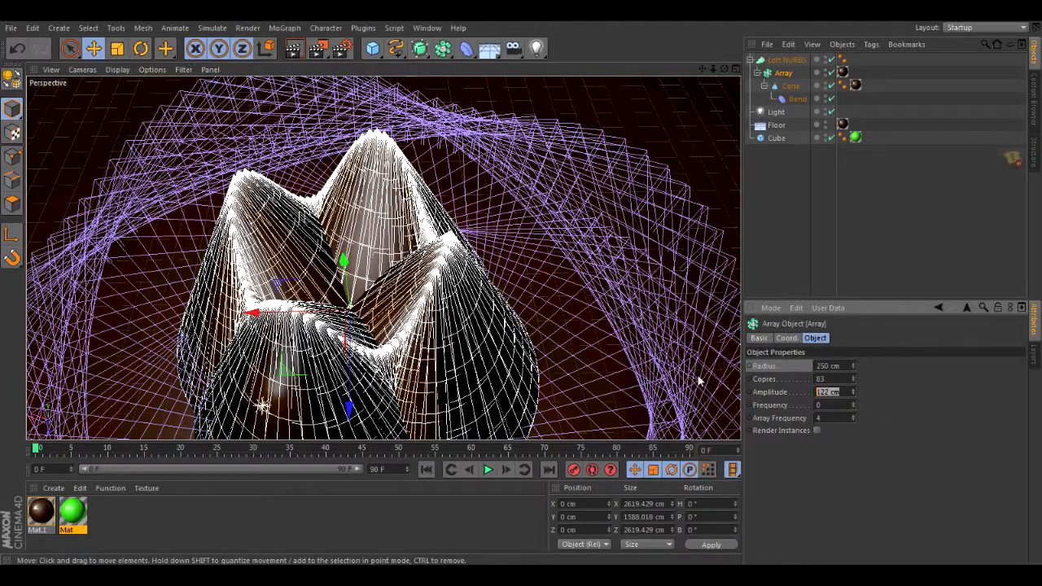
{"action": "type", "text": "0"}
{"action": "key", "text": "Return"}
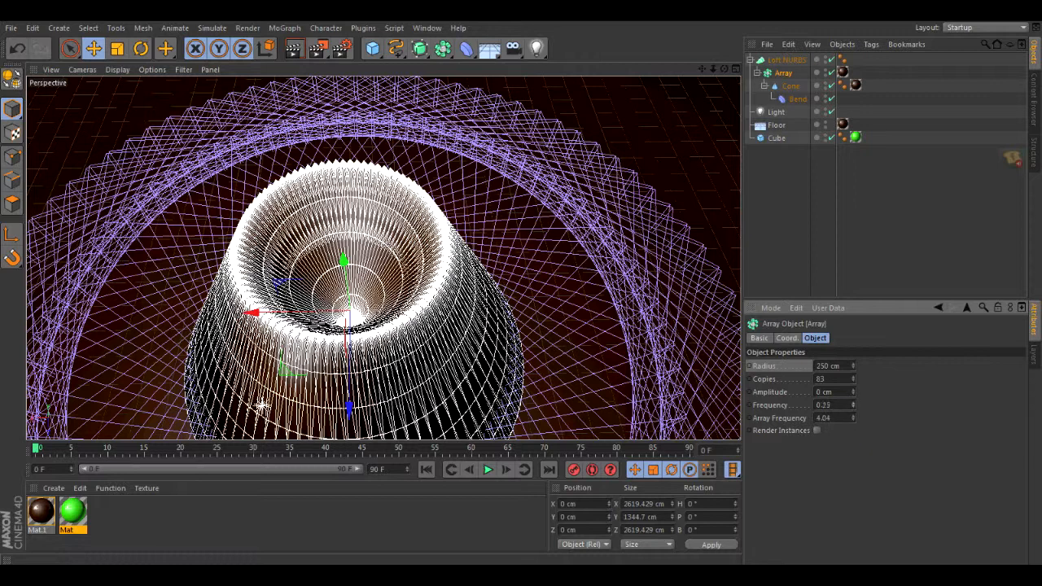
{"action": "left_click", "coordinate": [787, 337]}
{"action": "left_click", "coordinate": [759, 338]}
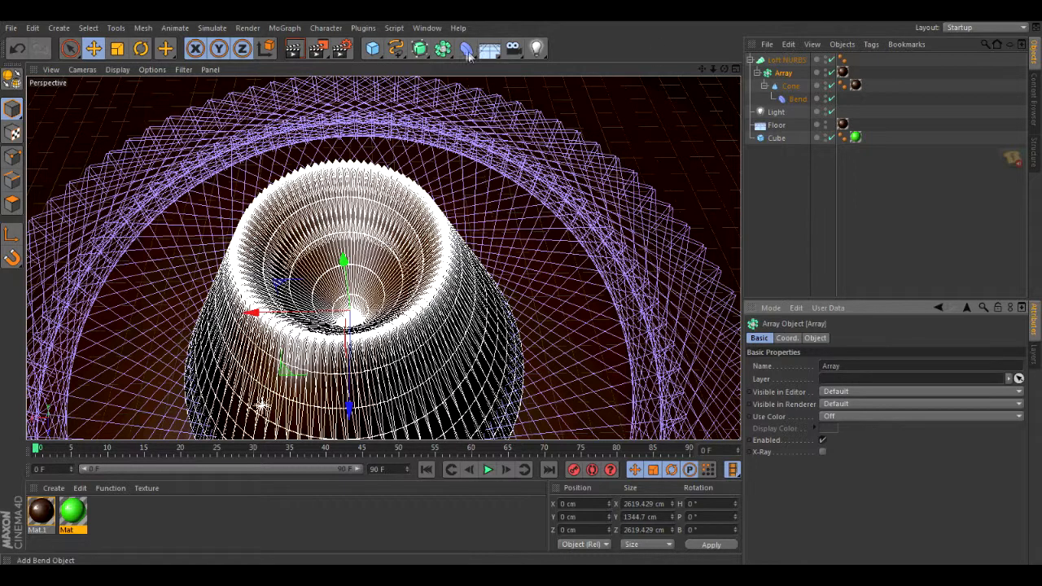
{"action": "left_click", "coordinate": [444, 50]}
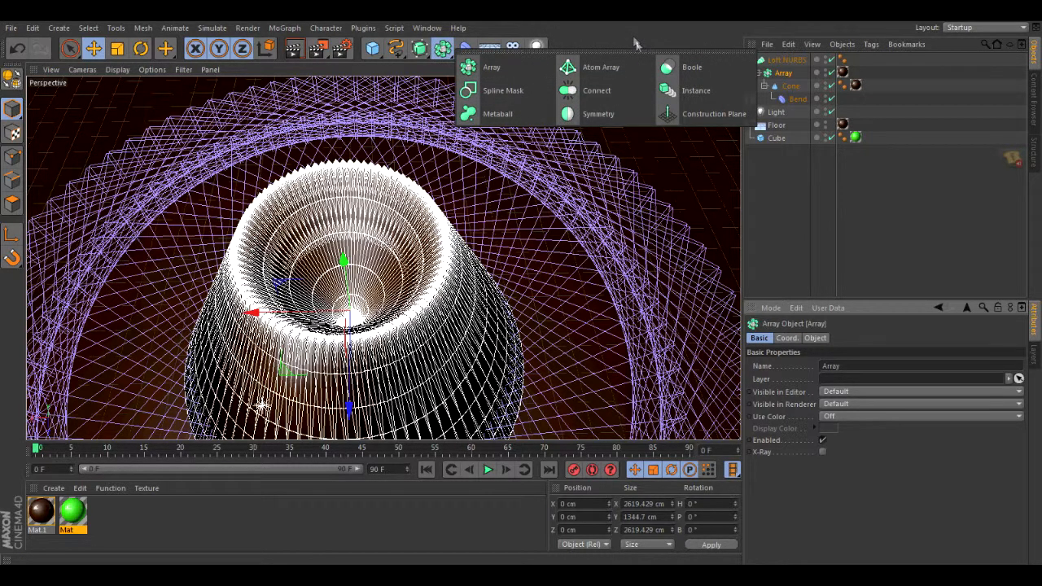
{"action": "left_click_drag", "start_coordinate": [723, 70], "coordinate": [383, 258]}
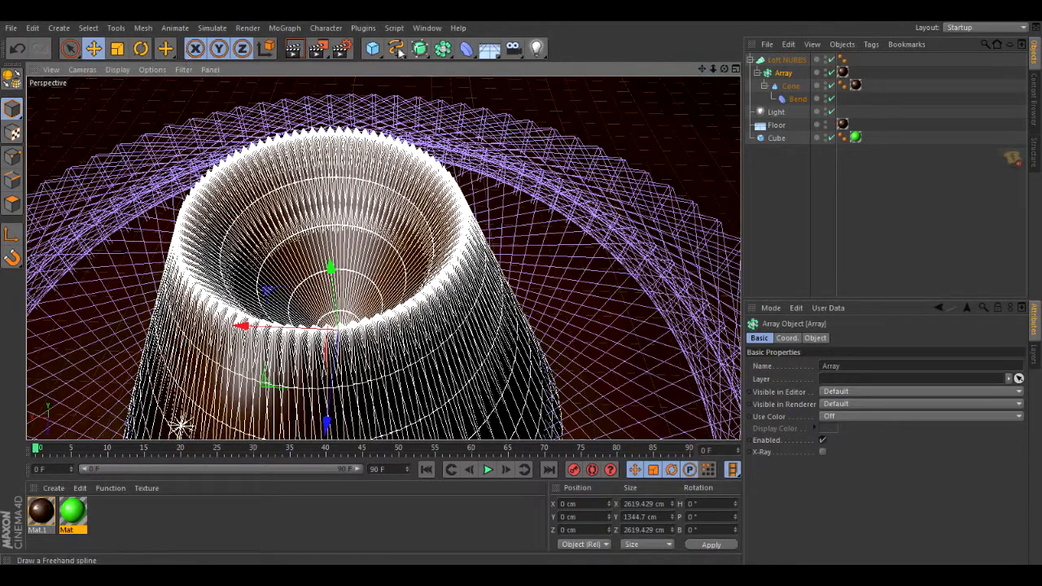
Add a disc and move it above the array's hollow, at about X -61, Y 713, Z -119 cm.
{"action": "left_click_drag", "start_coordinate": [374, 49], "coordinate": [424, 94]}
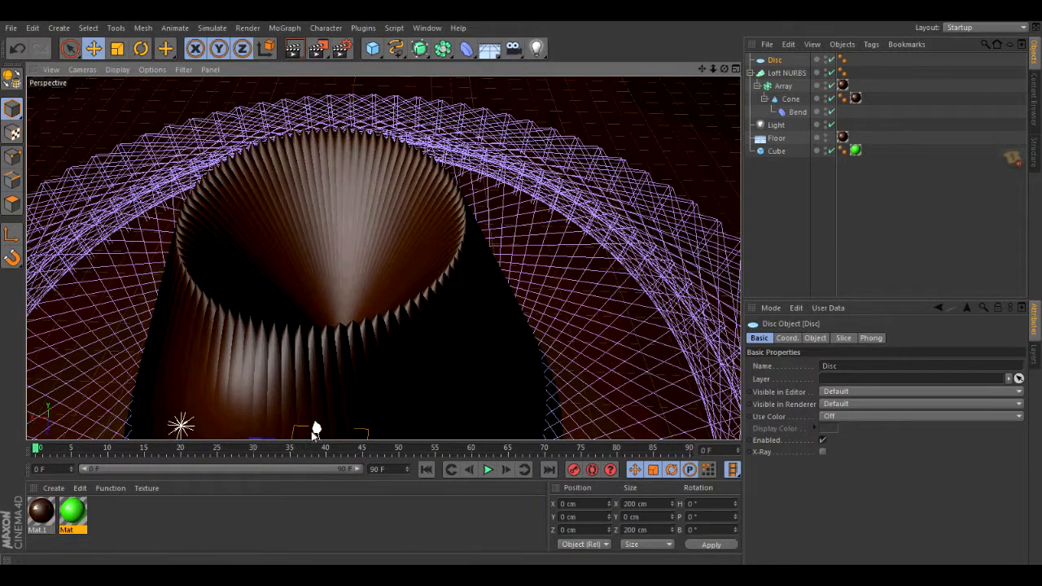
{"action": "left_click_drag", "start_coordinate": [316, 407], "coordinate": [319, 206]}
{"action": "left_click_drag", "start_coordinate": [189, 286], "coordinate": [233, 287]}
{"action": "left_click_drag", "start_coordinate": [309, 376], "coordinate": [322, 309]}
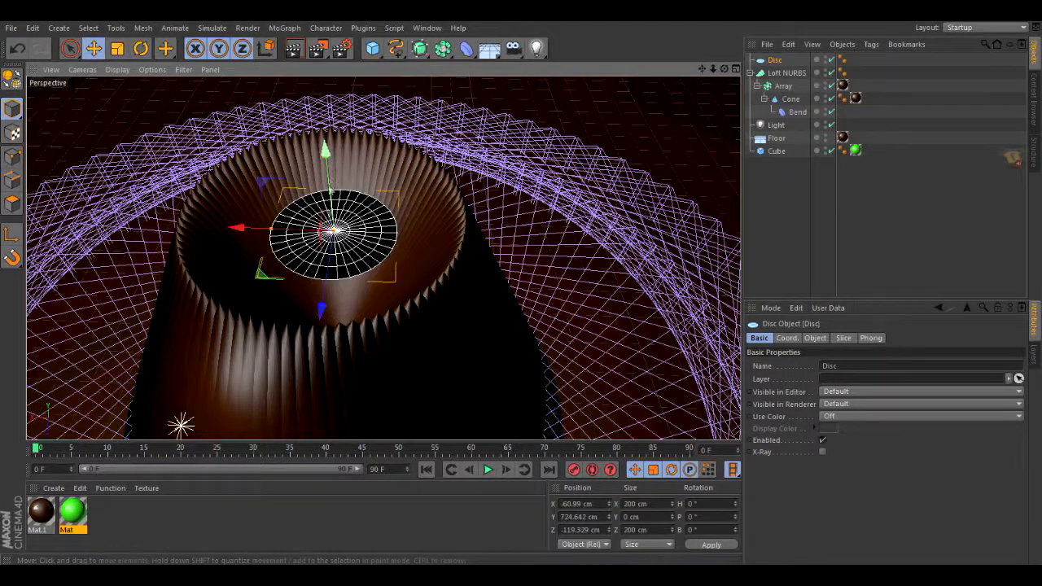
{"action": "mouse_move", "coordinate": [324, 151]}
{"action": "left_mouse_down"}
{"action": "mouse_move", "coordinate": [330, 226]}
{"action": "mouse_move", "coordinate": [323, 155]}
{"action": "left_mouse_up"}
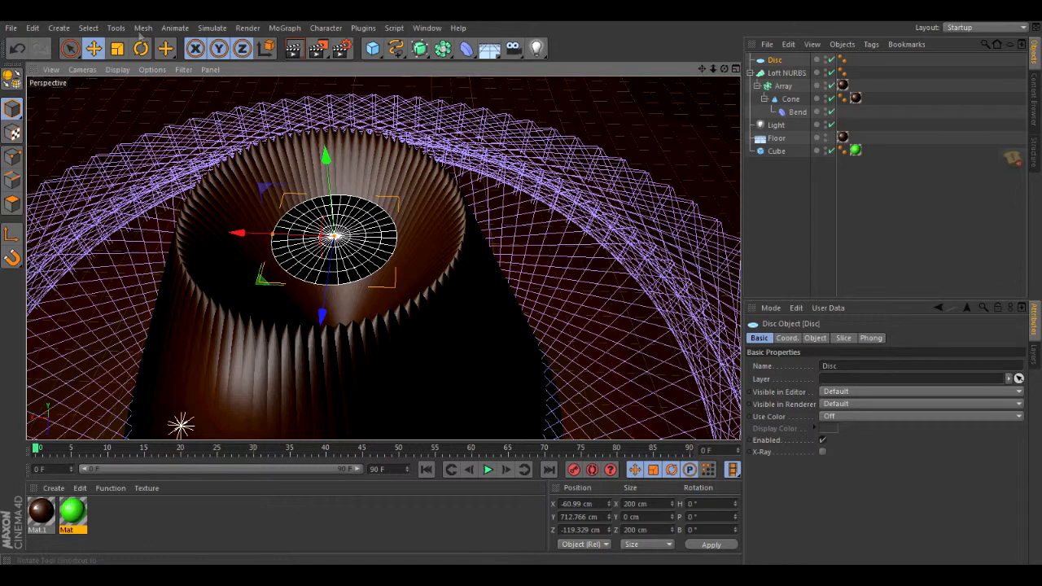
Enlarge the disc to about 523 cm across and lower it inside the array's rim, at about X -31, Y 547, Z -220 cm.
{"action": "left_click", "coordinate": [117, 48]}
{"action": "left_click_drag", "start_coordinate": [377, 236], "coordinate": [436, 246]}
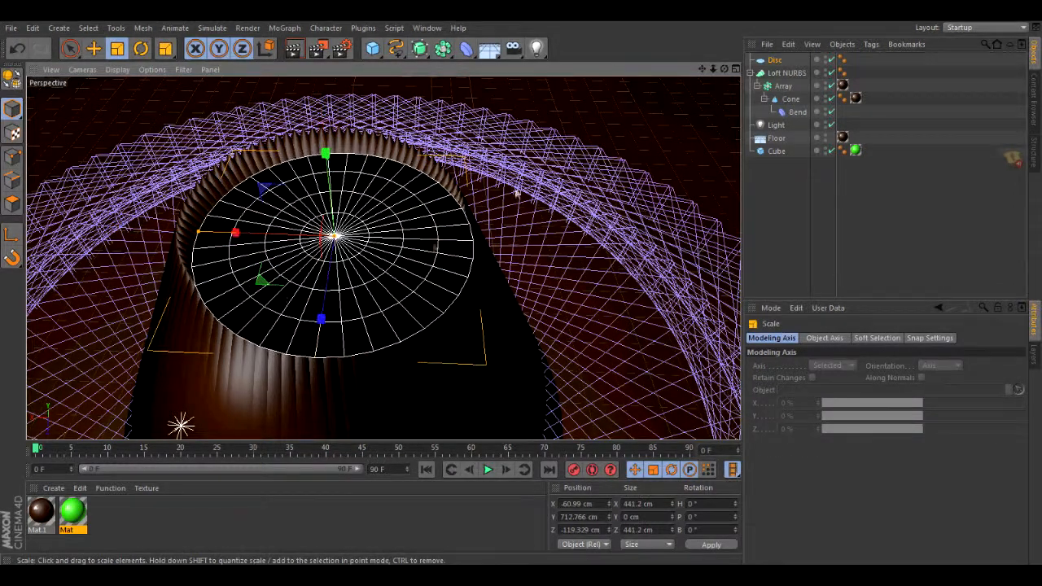
{"action": "left_click_drag", "start_coordinate": [723, 70], "coordinate": [383, 257]}
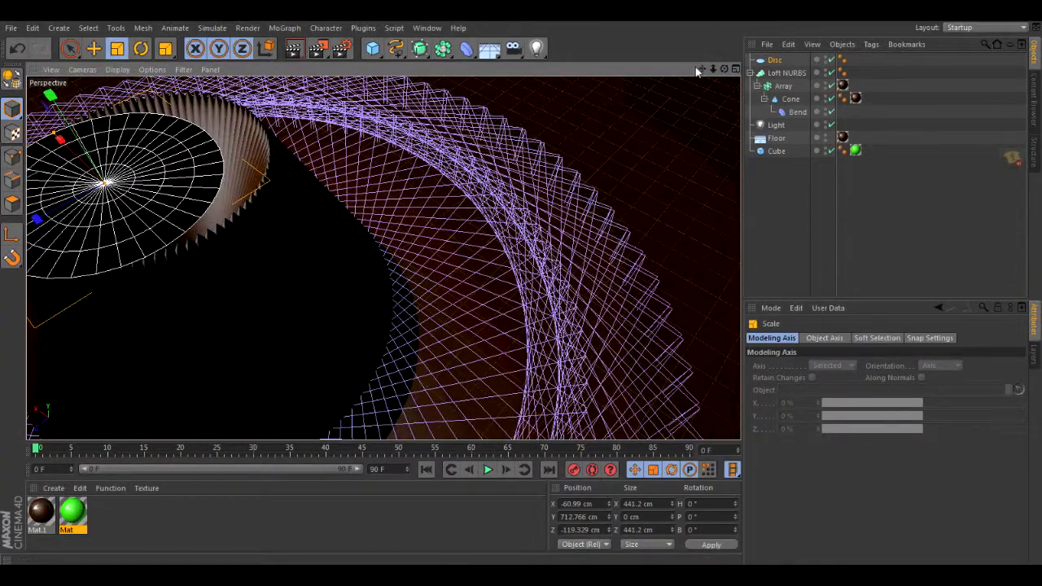
{"action": "left_click_drag", "start_coordinate": [702, 70], "coordinate": [382, 257]}
{"action": "left_click", "coordinate": [93, 48]}
{"action": "left_click_drag", "start_coordinate": [221, 274], "coordinate": [280, 234]}
{"action": "left_click_drag", "start_coordinate": [349, 95], "coordinate": [352, 156]}
{"action": "mouse_move", "coordinate": [284, 293]}
{"action": "left_mouse_down"}
{"action": "mouse_move", "coordinate": [263, 304]}
{"action": "mouse_move", "coordinate": [271, 299]}
{"action": "left_mouse_up"}
{"action": "mouse_move", "coordinate": [283, 193]}
{"action": "left_mouse_down"}
{"action": "mouse_move", "coordinate": [297, 199]}
{"action": "mouse_move", "coordinate": [276, 189]}
{"action": "left_mouse_up"}
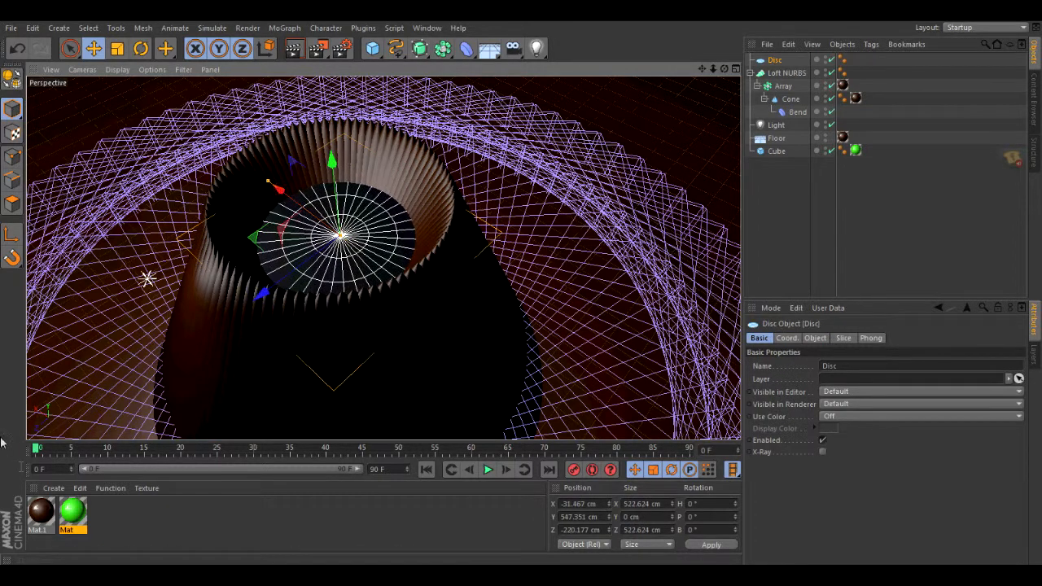
Create a new material and load the Water surface shader as its colour texture.
{"action": "left_click", "coordinate": [54, 488]}
{"action": "left_click", "coordinate": [83, 375]}
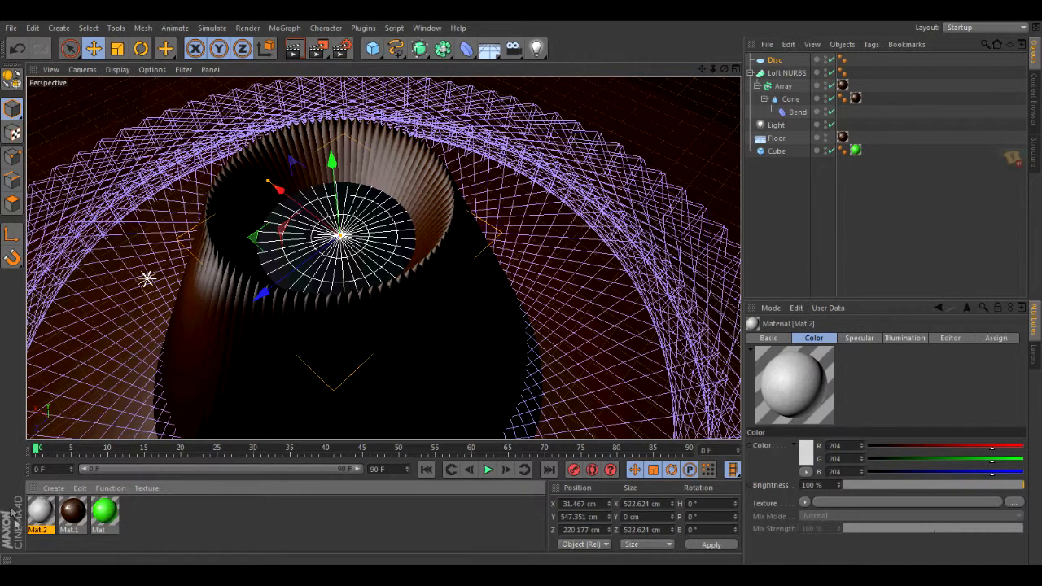
{"action": "left_click", "coordinate": [805, 502]}
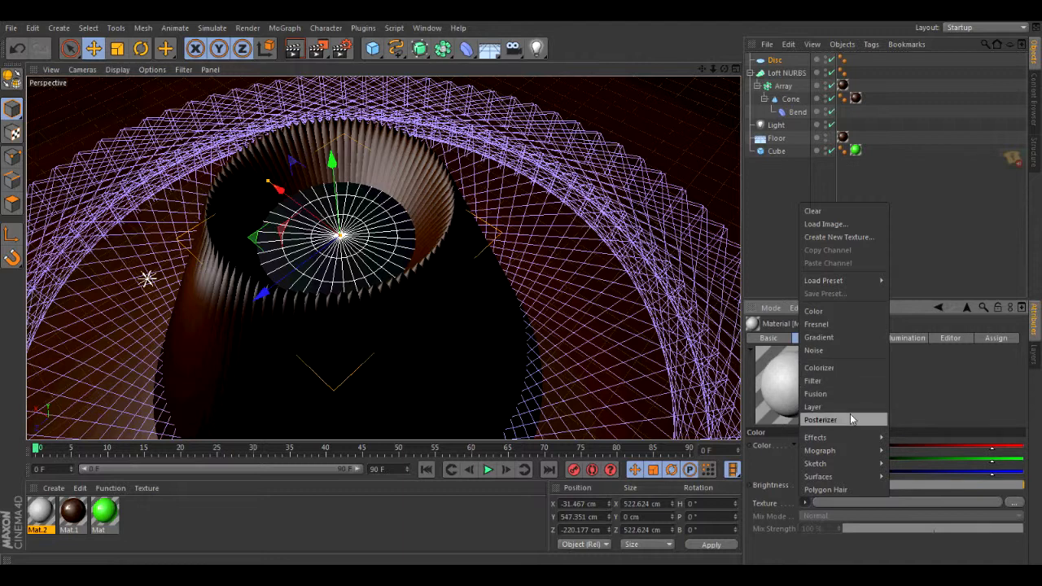
{"action": "mouse_move", "coordinate": [850, 440]}
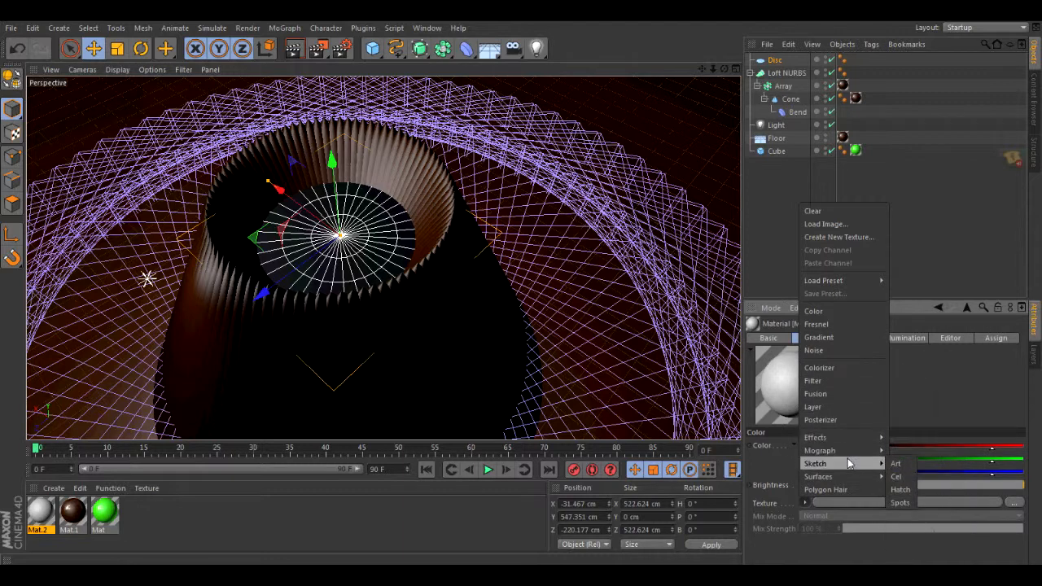
{"action": "mouse_move", "coordinate": [847, 476]}
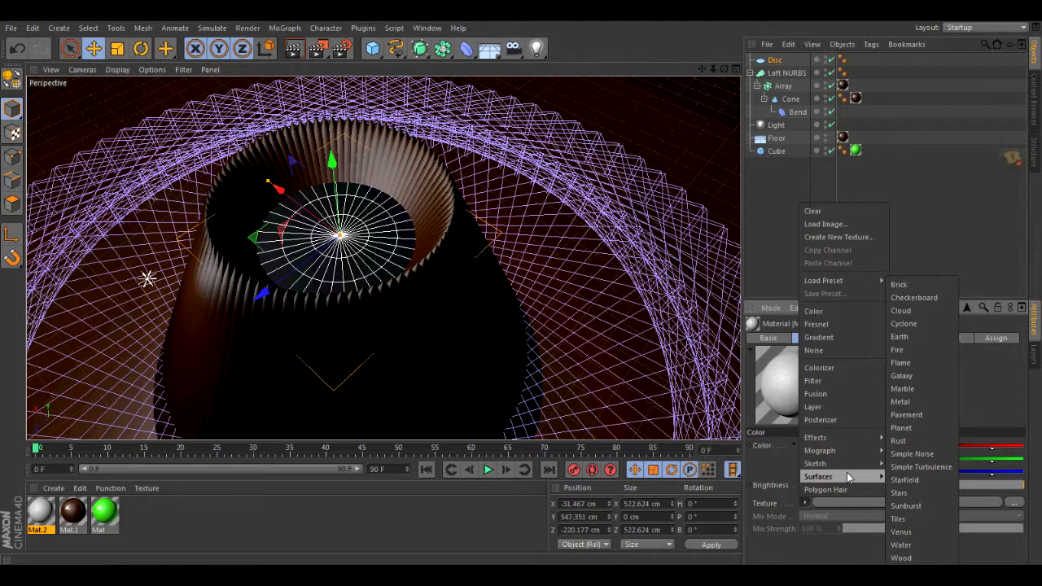
{"action": "left_click", "coordinate": [910, 544]}
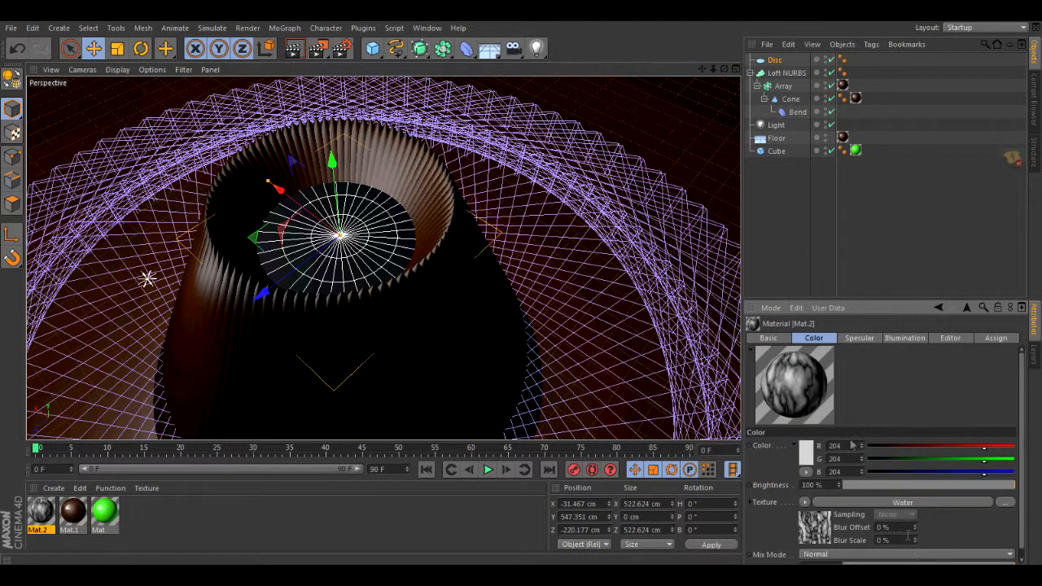
Set the Water material's base colour to pure red (255, 0, 0).
{"action": "left_click", "coordinate": [808, 450]}
{"action": "left_click", "coordinate": [802, 431]}
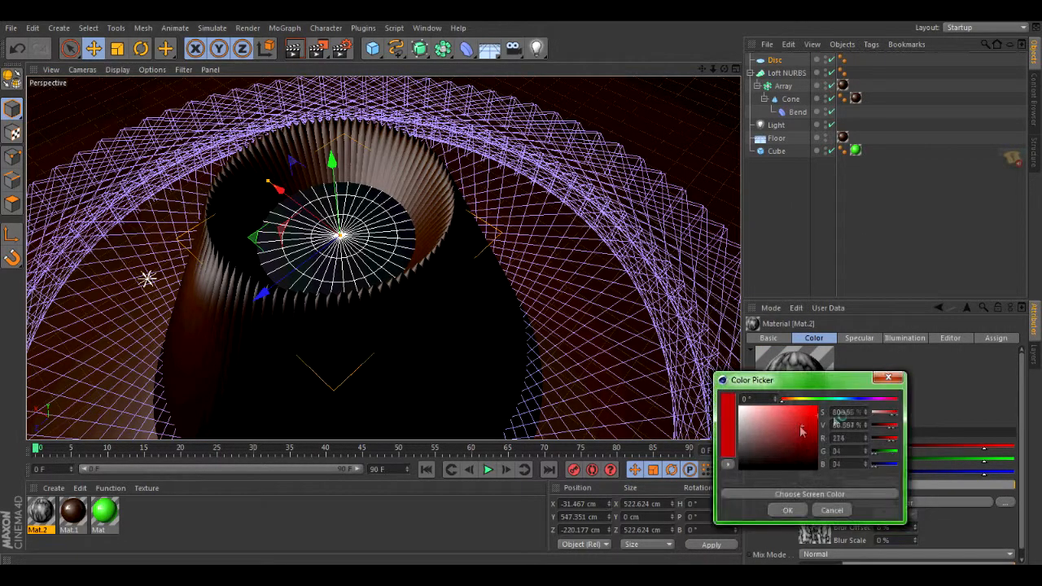
{"action": "left_click", "coordinate": [796, 507]}
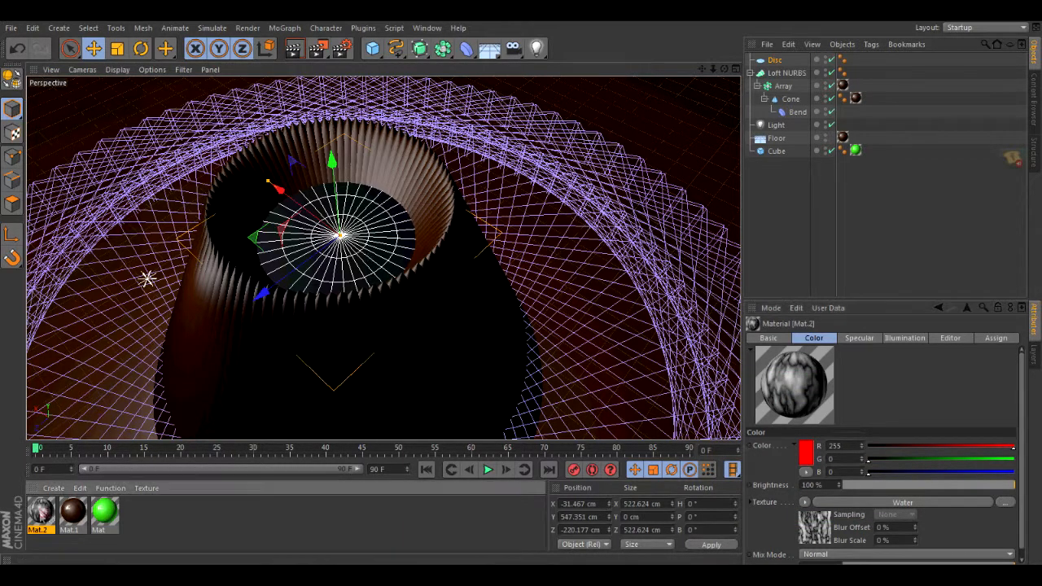
Apply the Mat.2 water material to the disc and render the view.
{"action": "left_click_drag", "start_coordinate": [788, 63], "coordinate": [786, 63]}
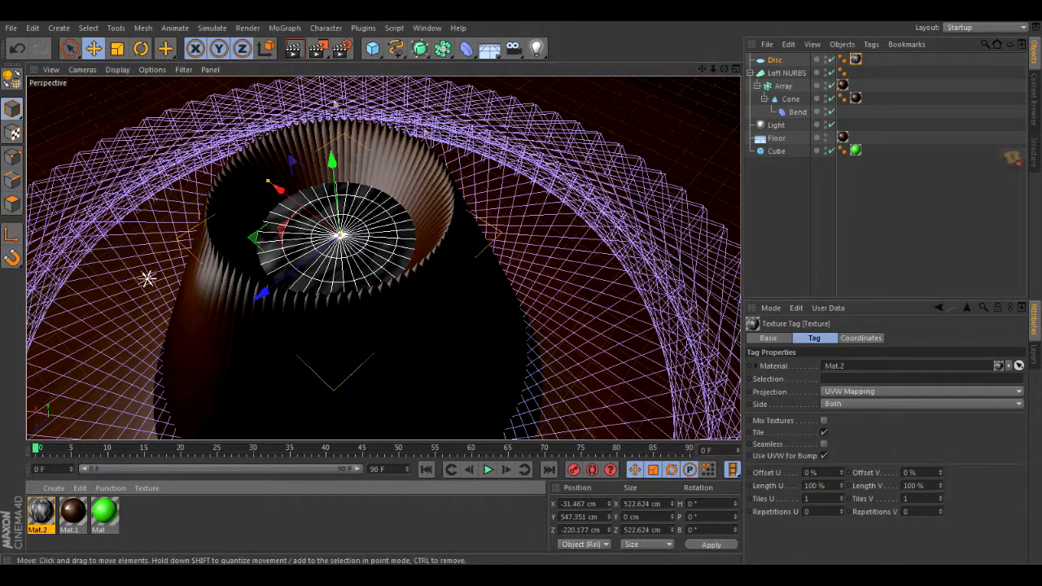
{"action": "left_click", "coordinate": [295, 50]}
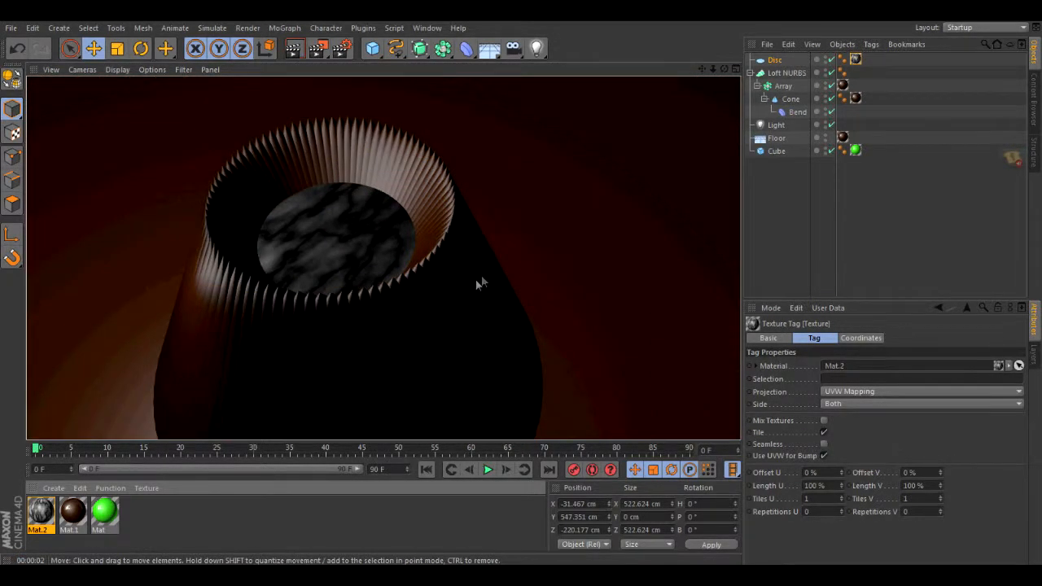
{"action": "mouse_move", "coordinate": [300, 575]}
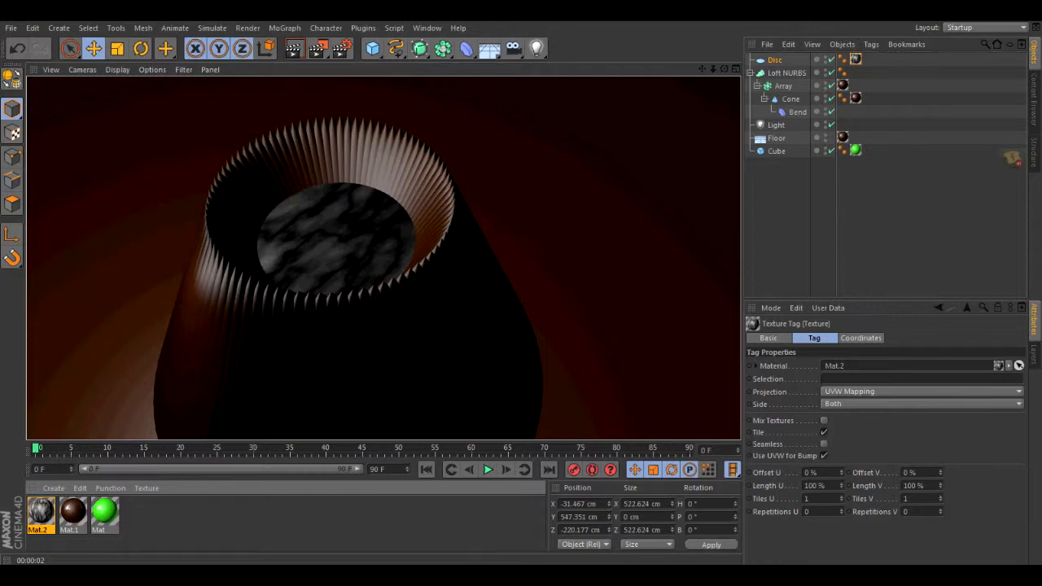
{"action": "left_click_drag", "start_coordinate": [723, 68], "coordinate": [383, 258]}
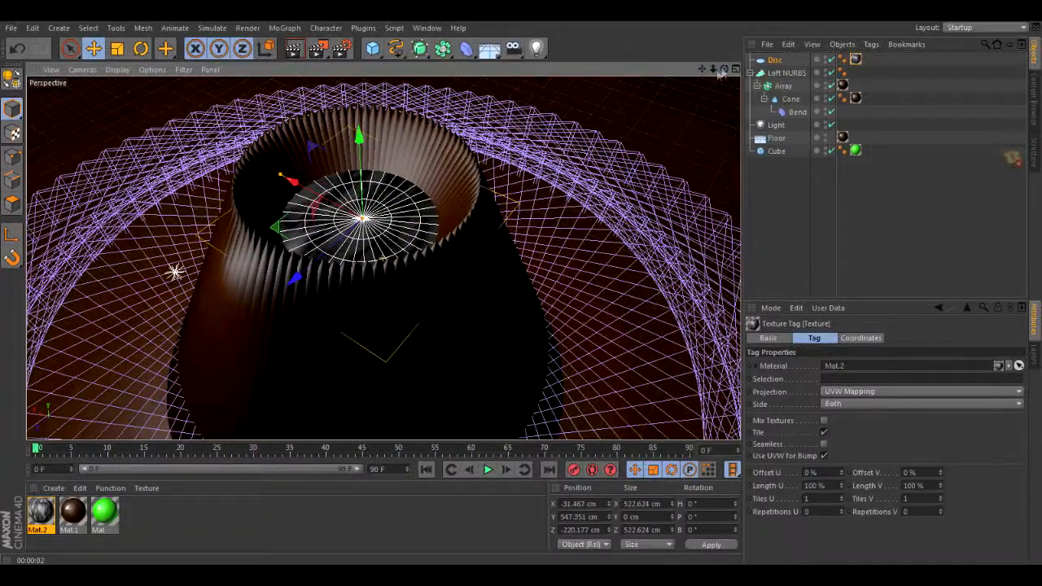
{"action": "left_click_drag", "start_coordinate": [702, 72], "coordinate": [731, 66]}
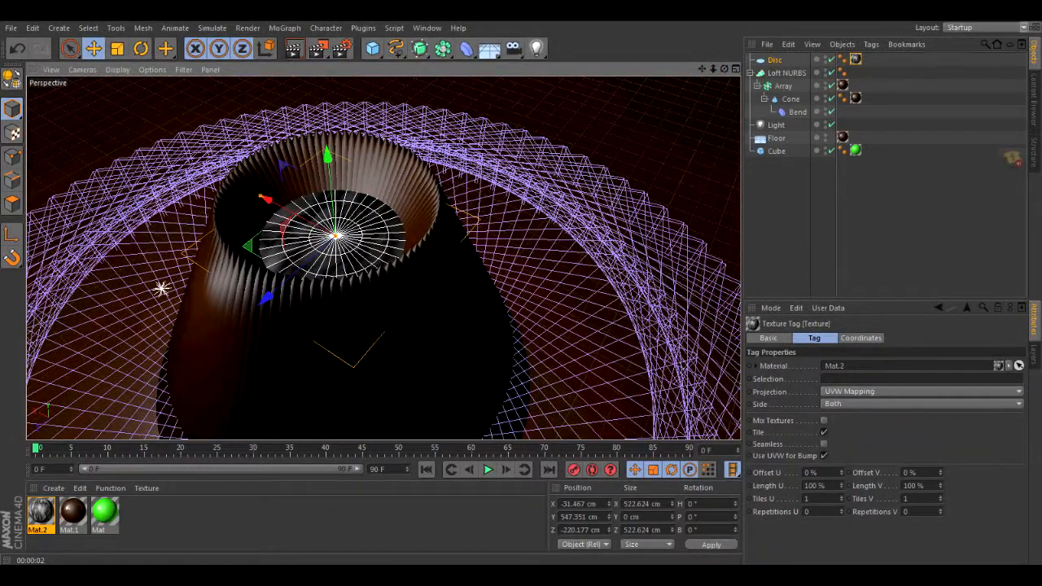
Try to quit the program, cancel at the apache.c4d save prompt, and render the helicopter from a front three-quarter viewpoint.
{"action": "left_click", "coordinate": [1030, 15]}
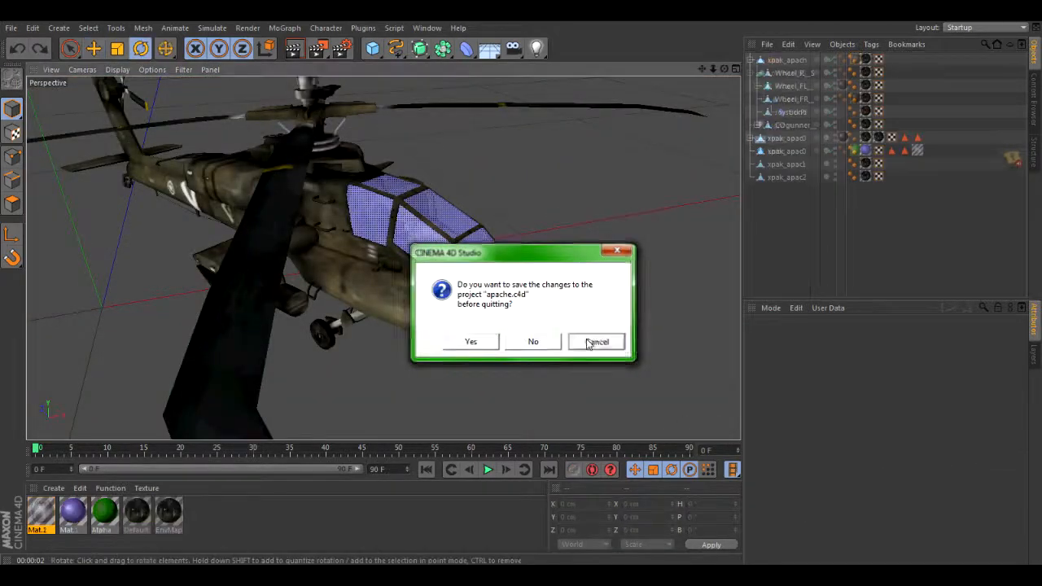
{"action": "left_click", "coordinate": [593, 342]}
{"action": "left_click_drag", "start_coordinate": [725, 70], "coordinate": [523, 293]}
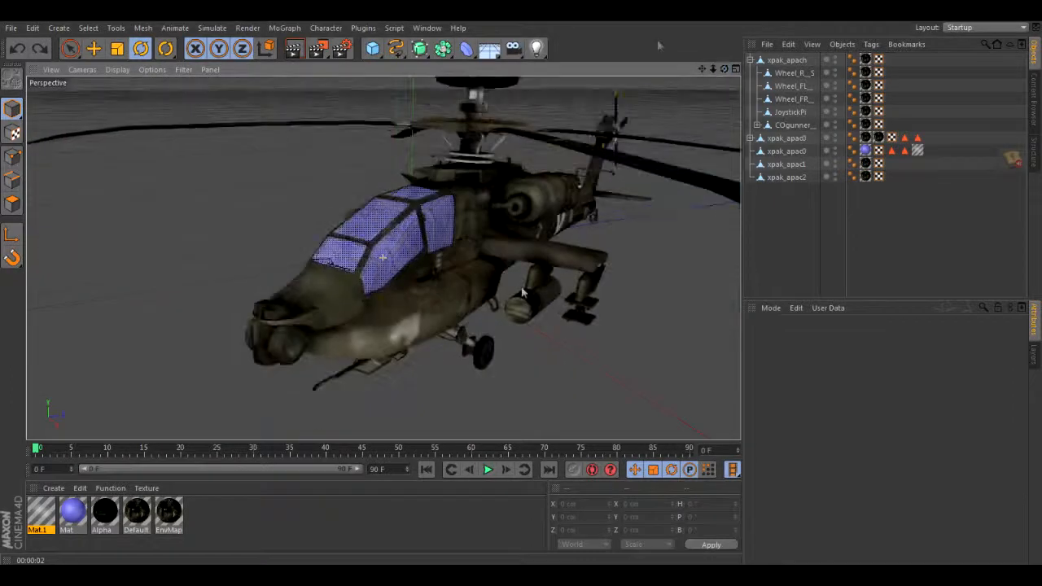
{"action": "left_click", "coordinate": [294, 51]}
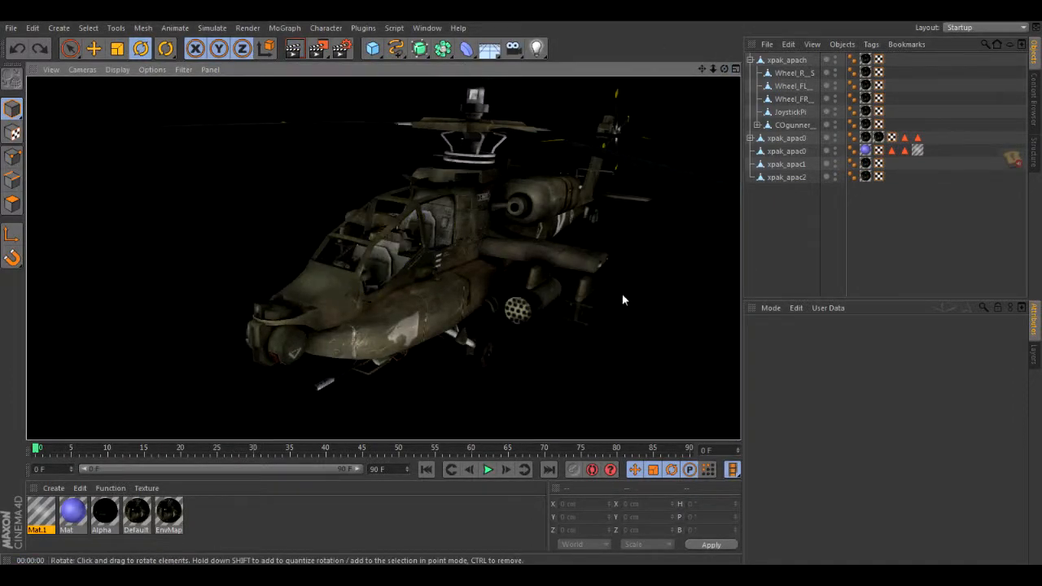
{"action": "left_click_drag", "start_coordinate": [724, 69], "coordinate": [603, 122]}
{"action": "left_click_drag", "start_coordinate": [383, 258], "coordinate": [629, 366]}
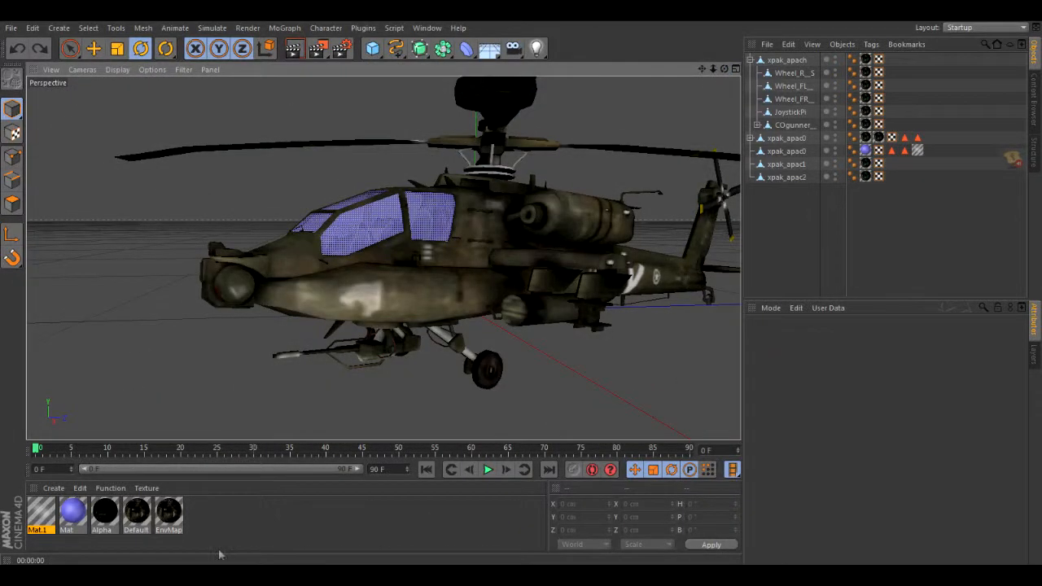
{"action": "left_click", "coordinate": [332, 574]}
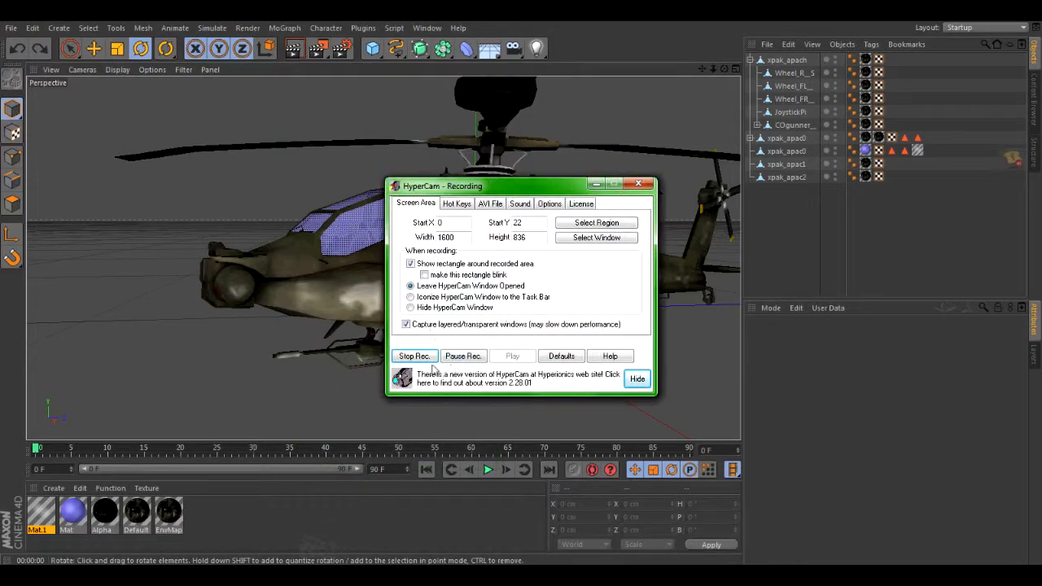
{"action": "left_click", "coordinate": [415, 356]}
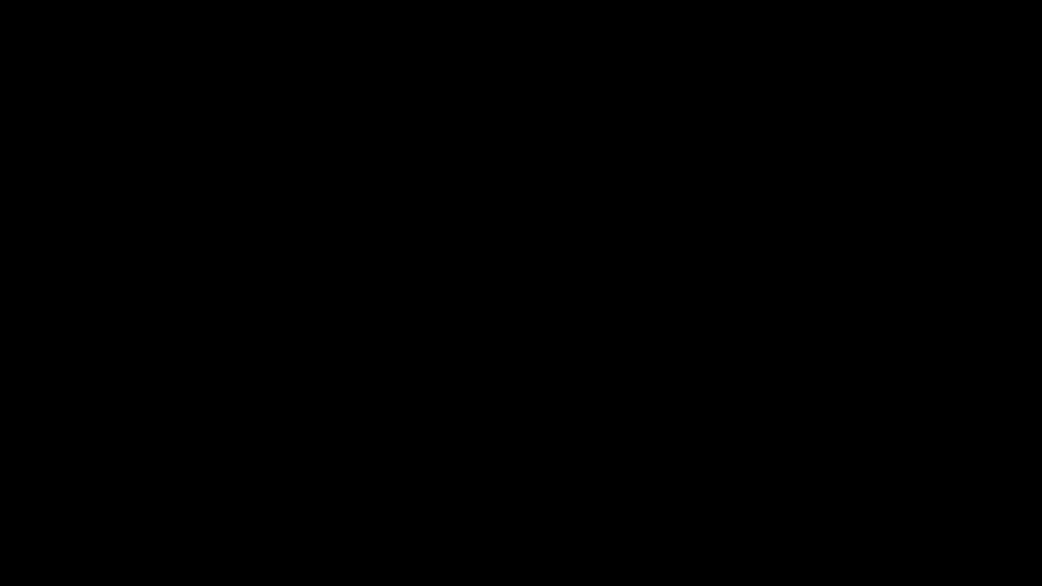